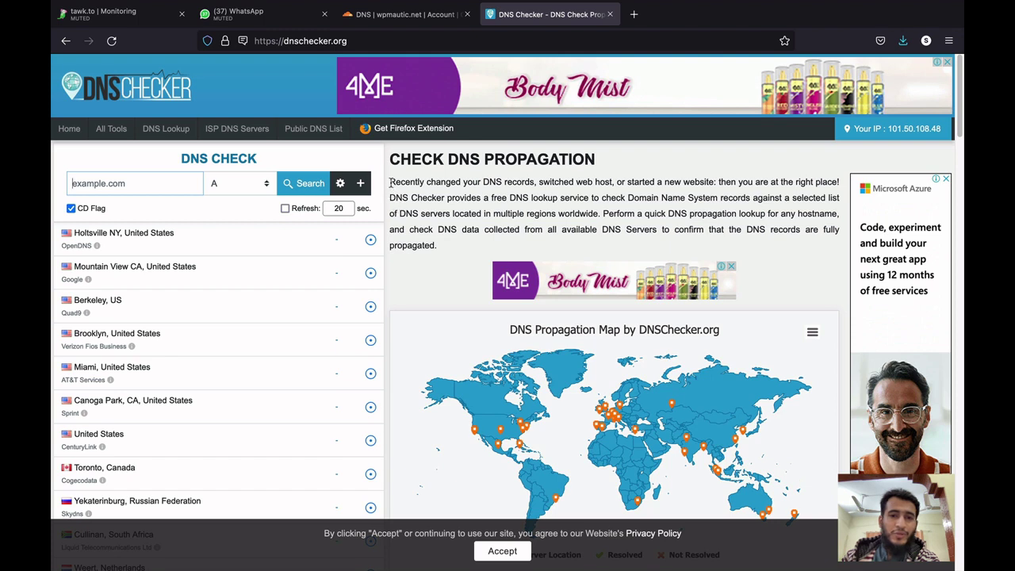
Reload DNS Checker, then bring forward the Terminal showing the CyberPanel install output.
key(F5)
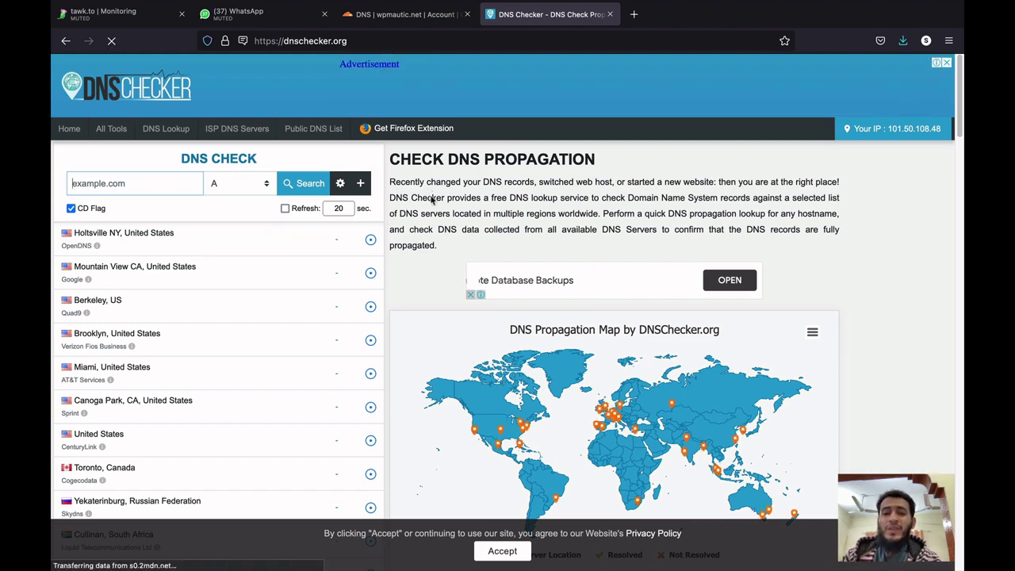
key(ctrl+Up)
click(414, 526)
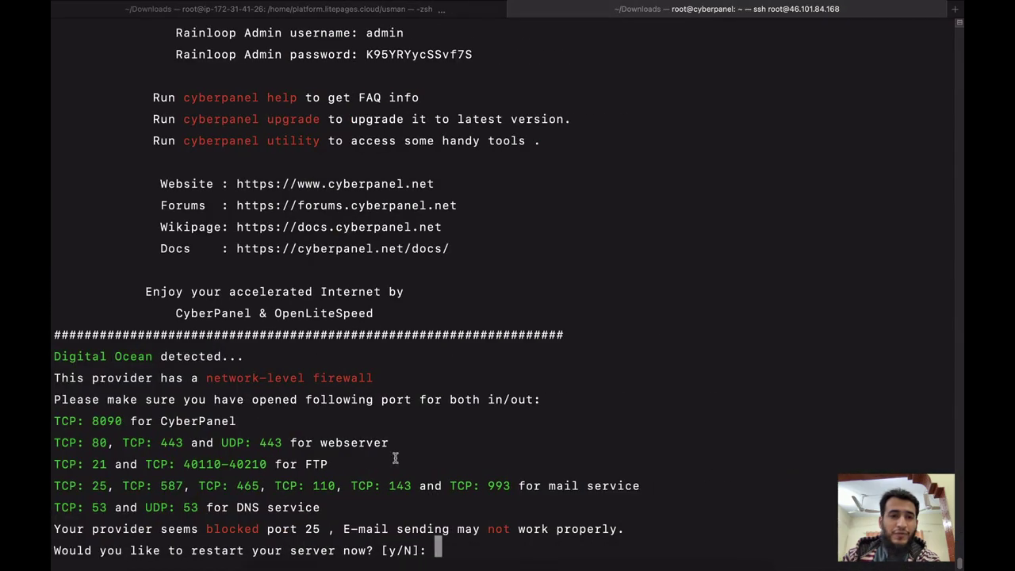
scroll(383, 266, up, 5)
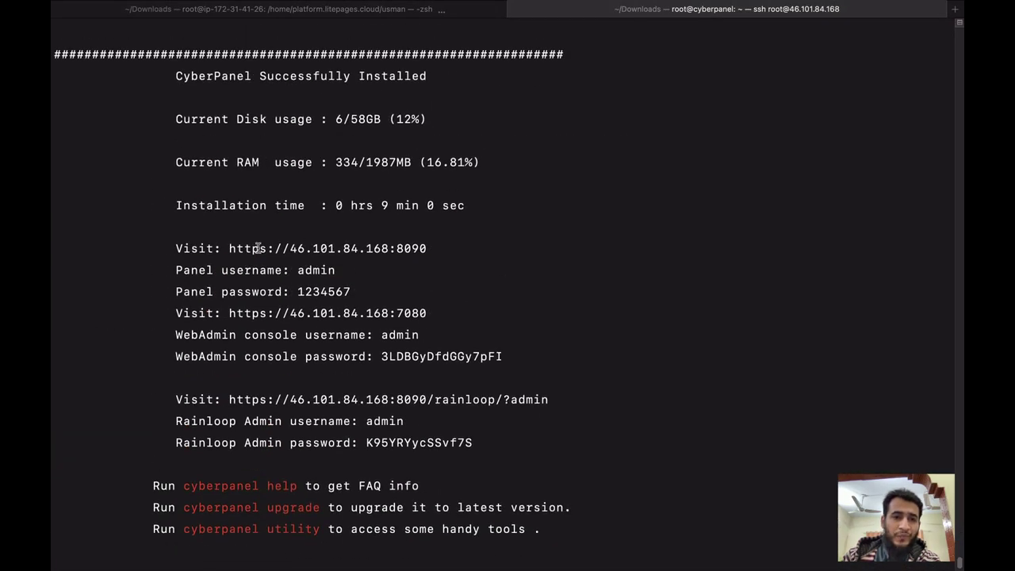
drag(230, 248, 429, 249)
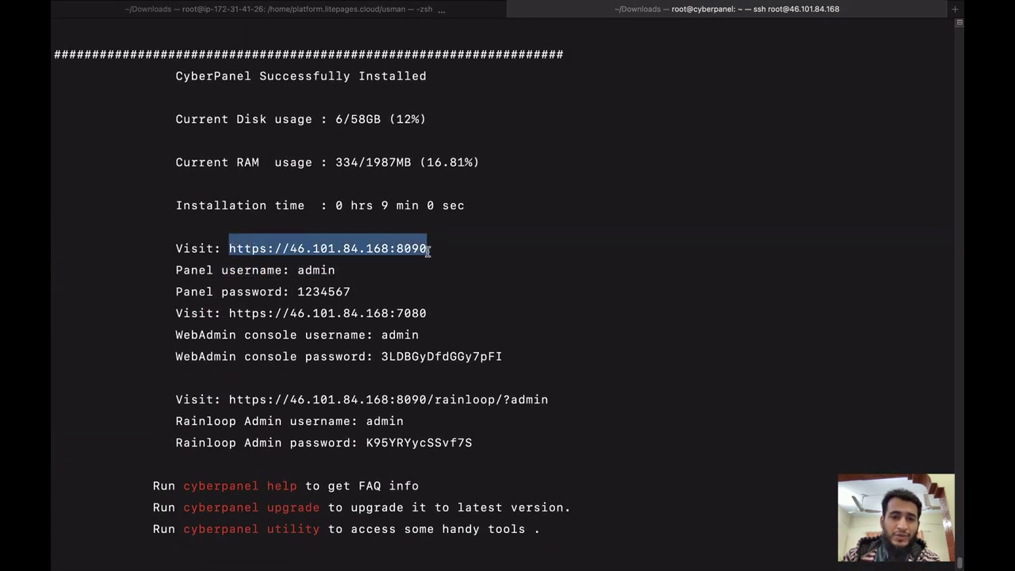
right_click(381, 249)
click(399, 314)
key(ctrl+Up)
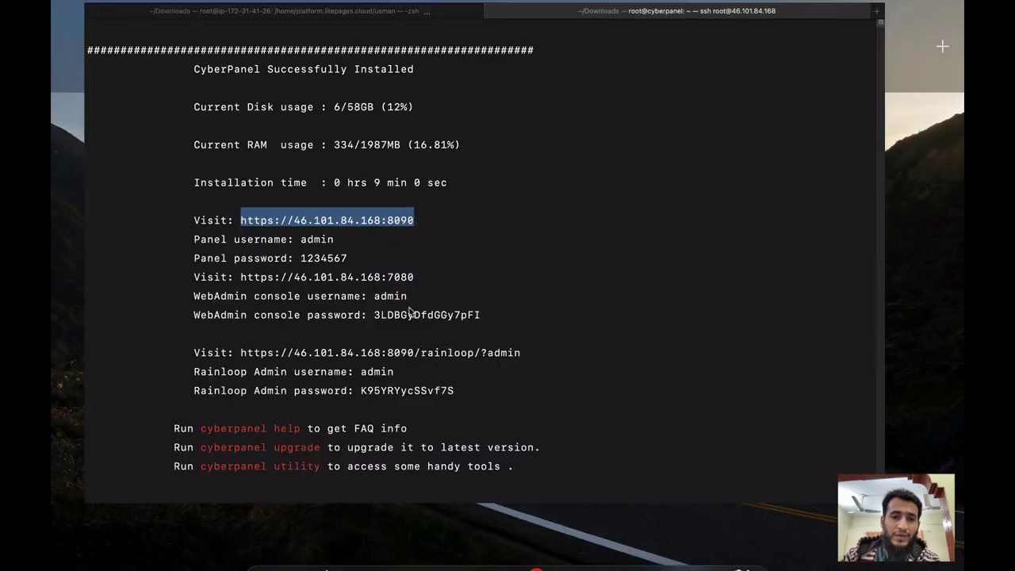
click(321, 539)
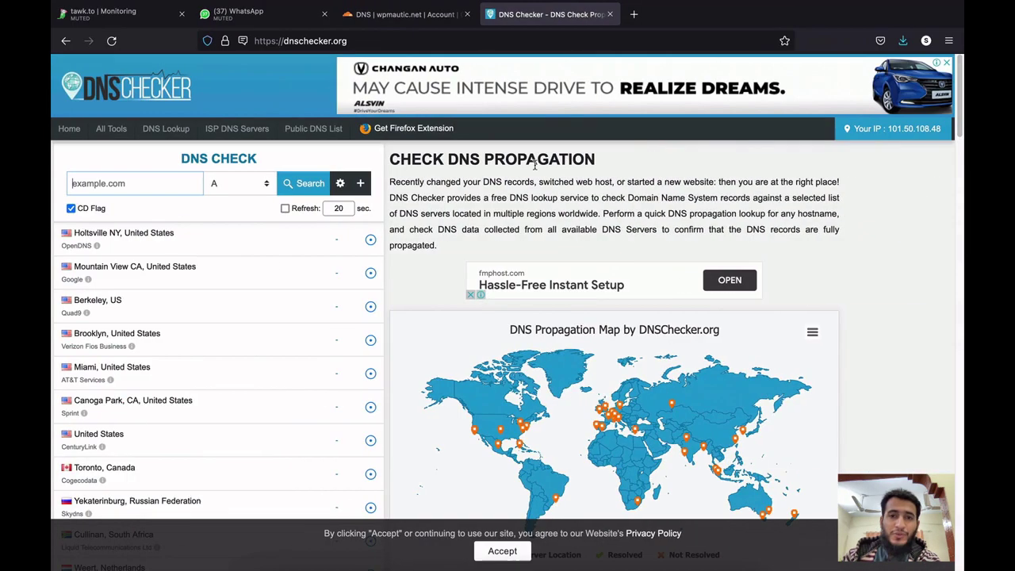
click(633, 15)
key(super+v)
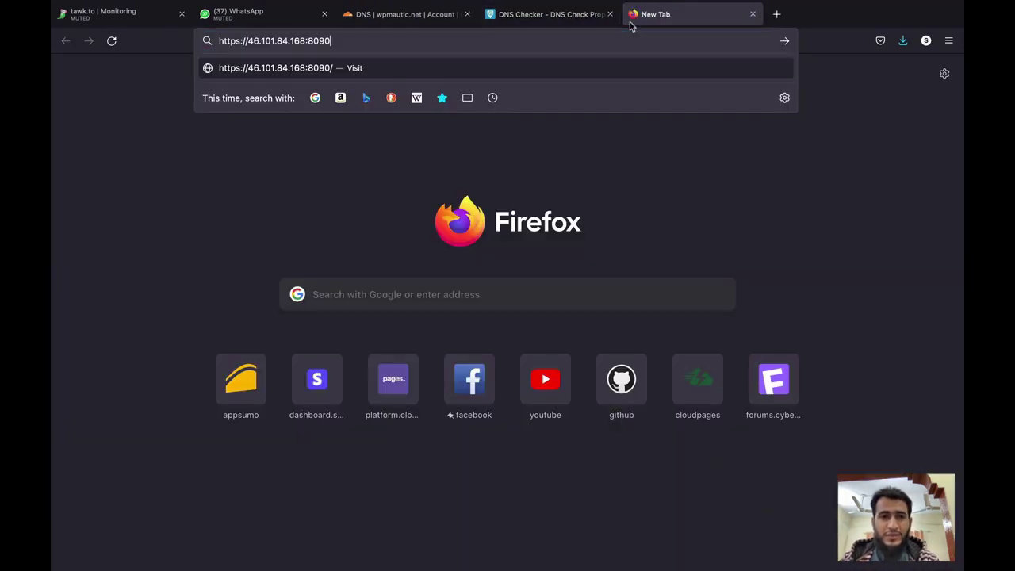
key(Return)
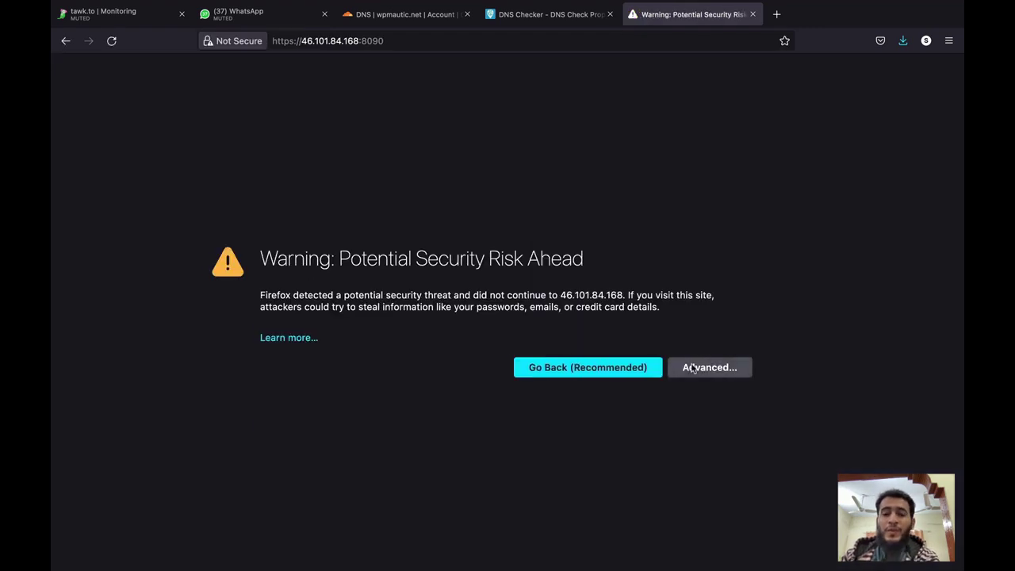
click(698, 368)
click(651, 517)
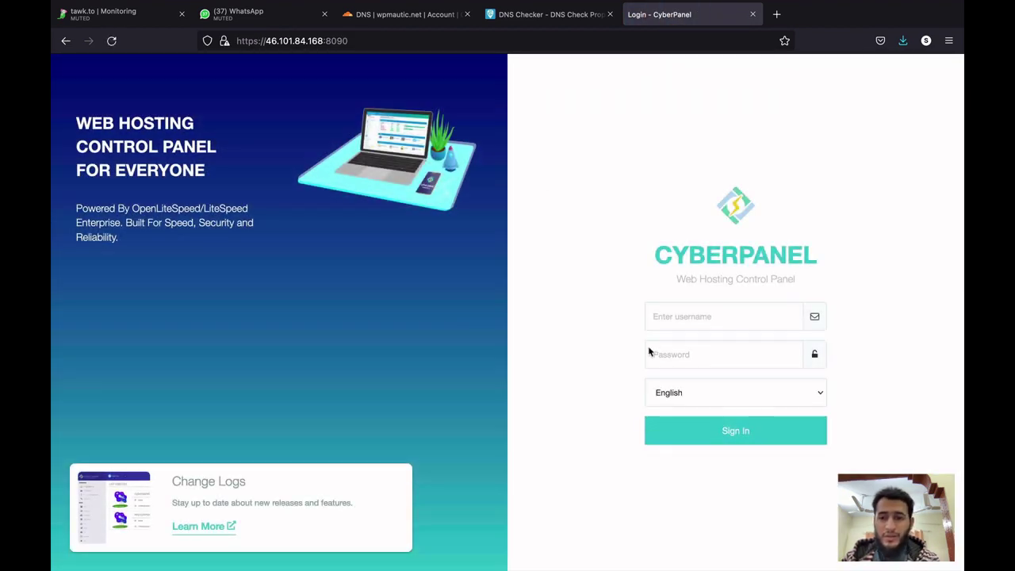
Log in to CyberPanel as admin with the account password and save the login.
click(655, 316)
text(admin)
key(Tab)
text(•)
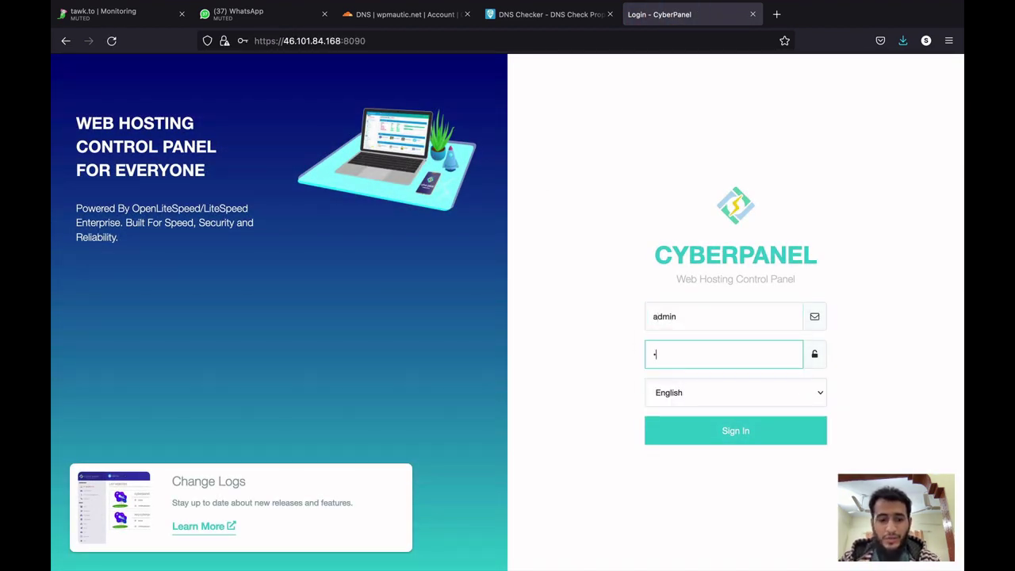
text(••••)
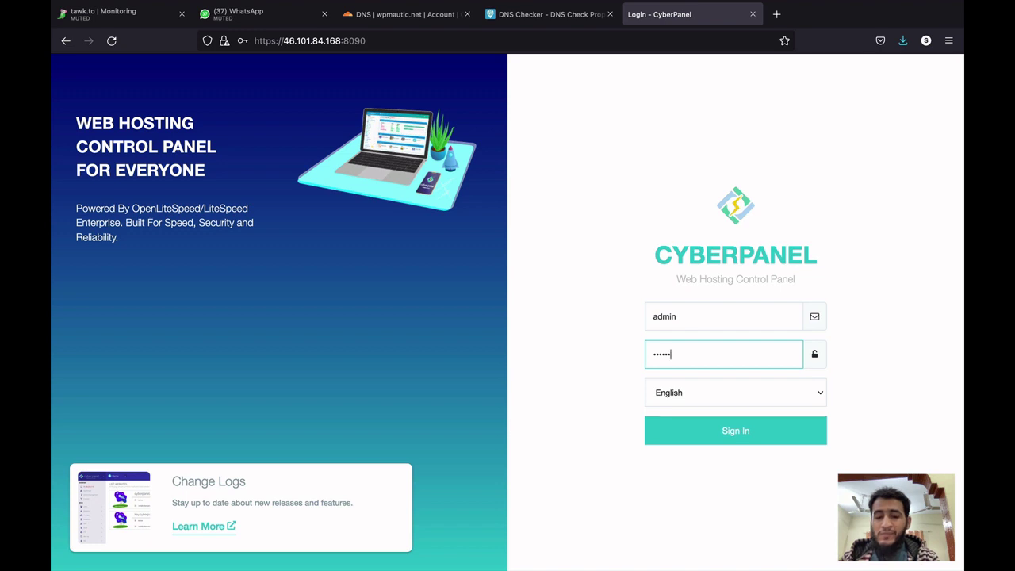
key(Return)
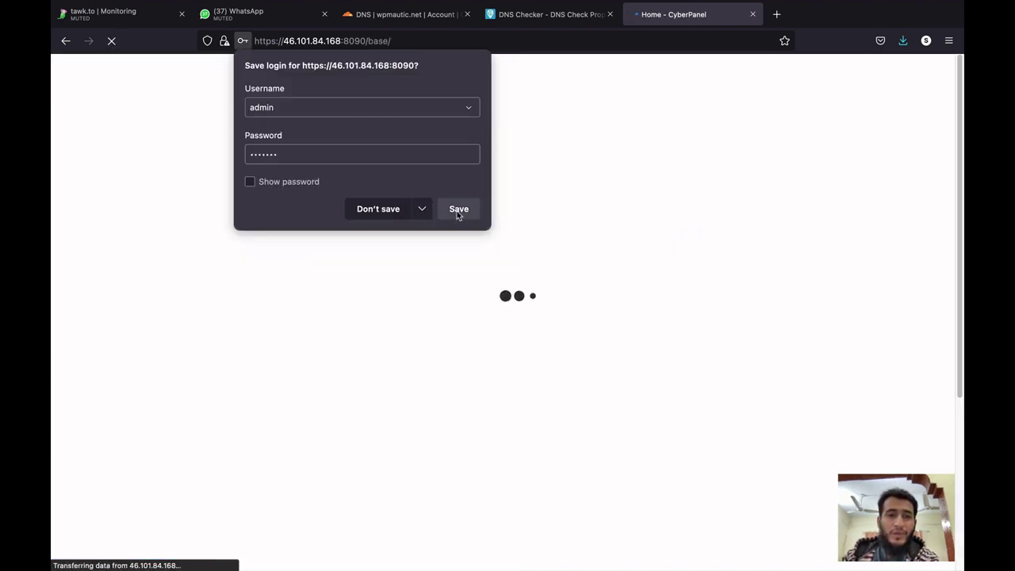
click(458, 209)
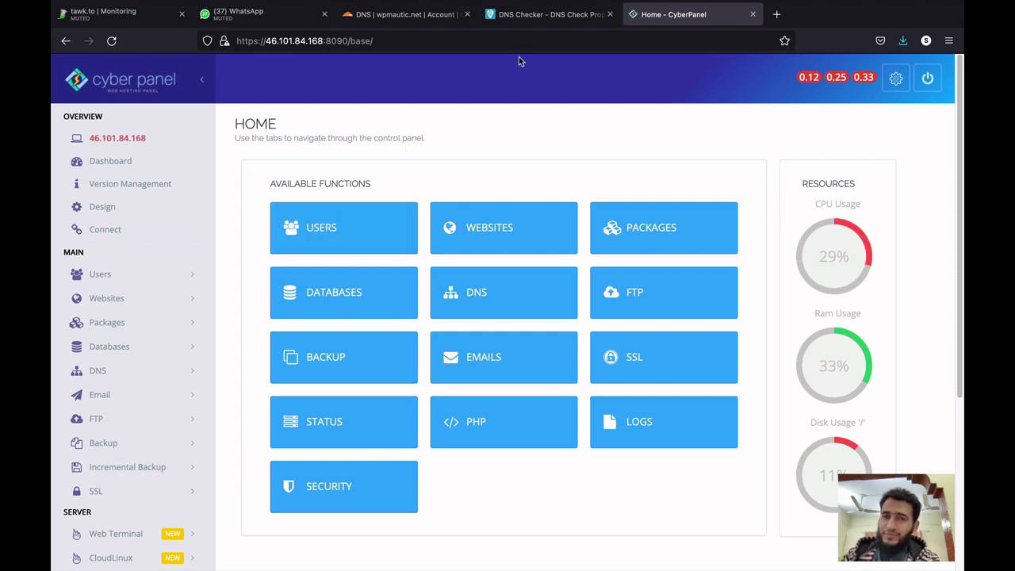
Copy the domain name wpmautic.net from the Cloudflare DNS page heading.
click(546, 25)
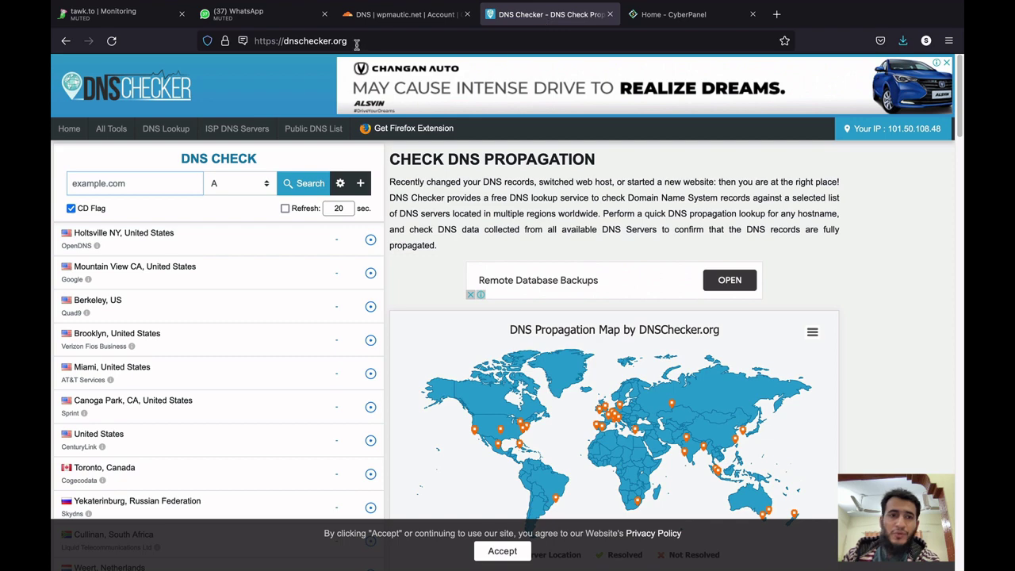
click(286, 41)
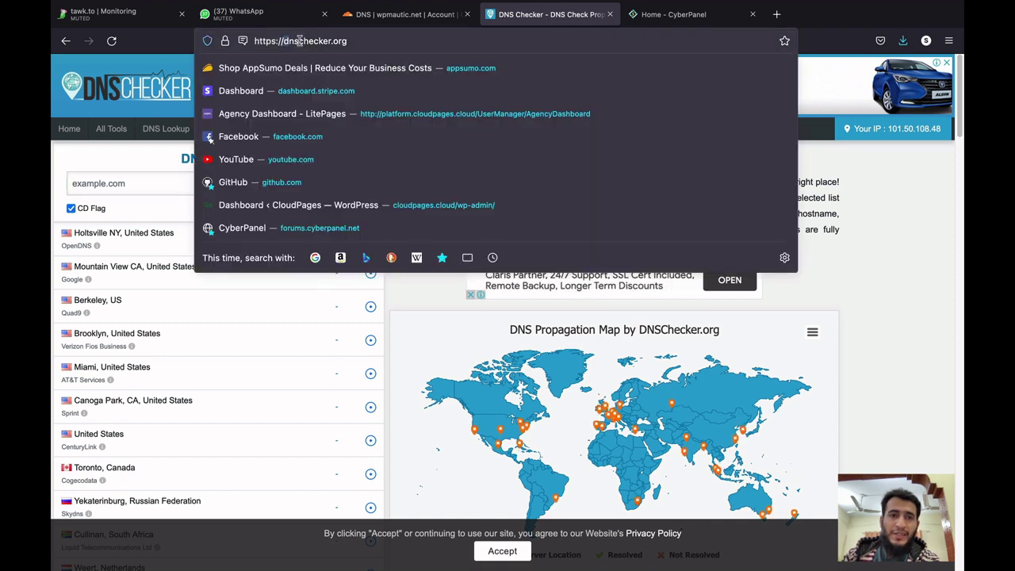
click(369, 41)
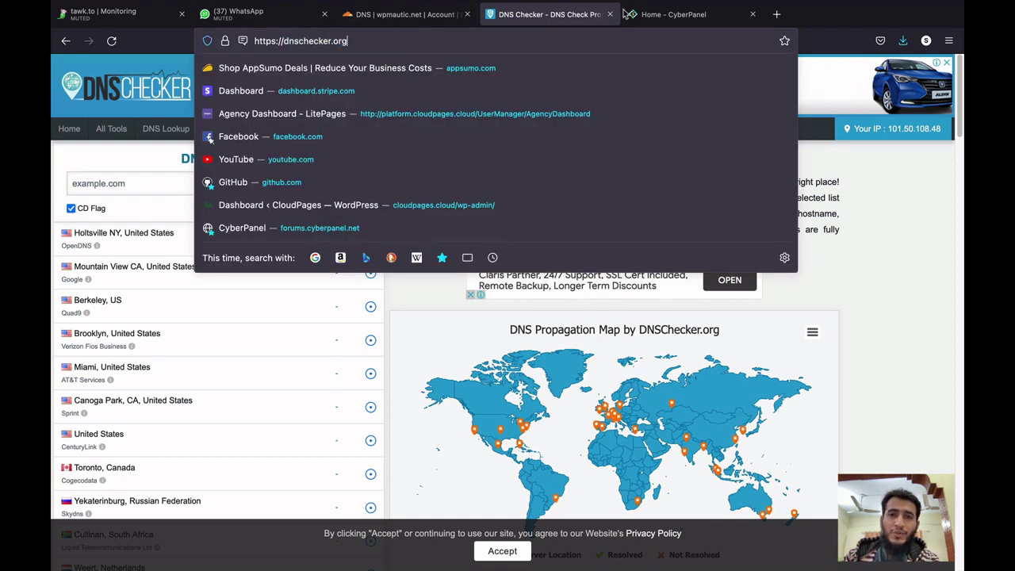
click(628, 14)
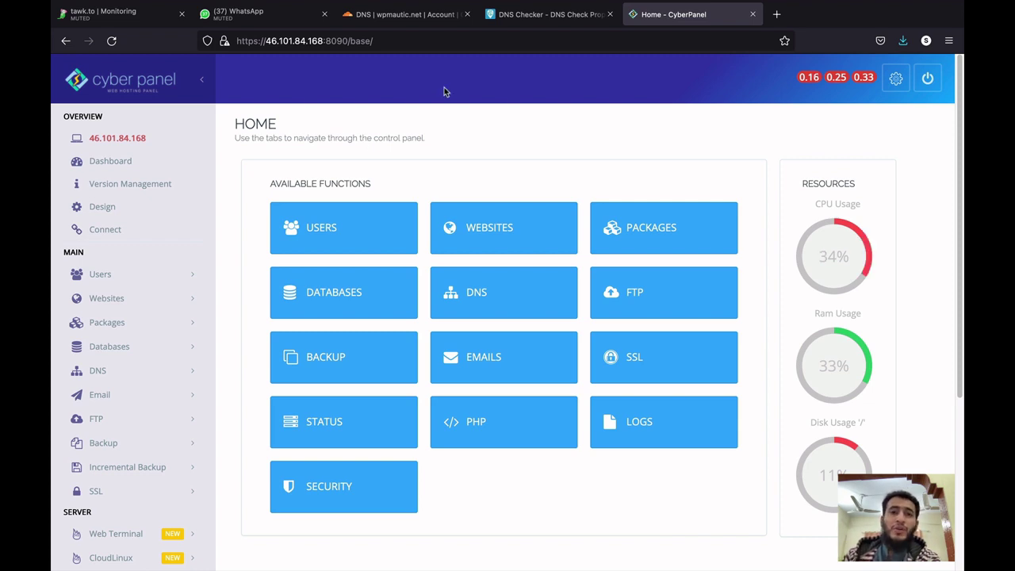
click(405, 23)
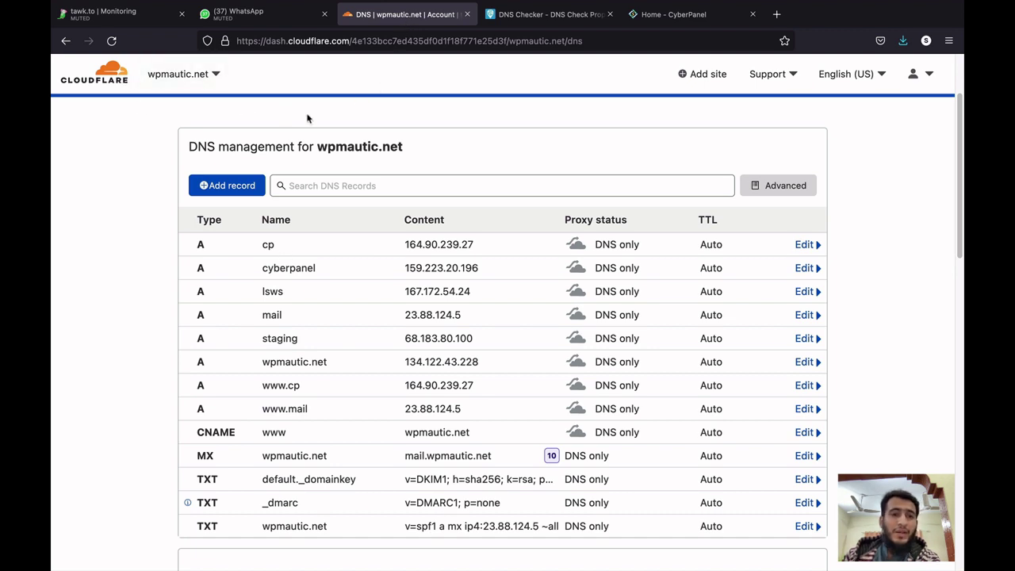
drag(317, 168, 406, 173)
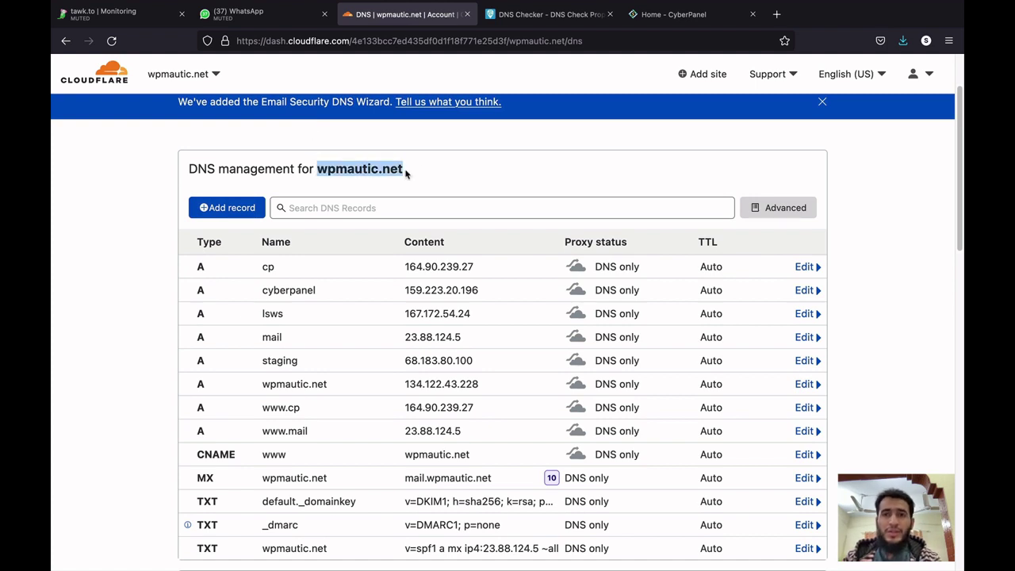
click(666, 17)
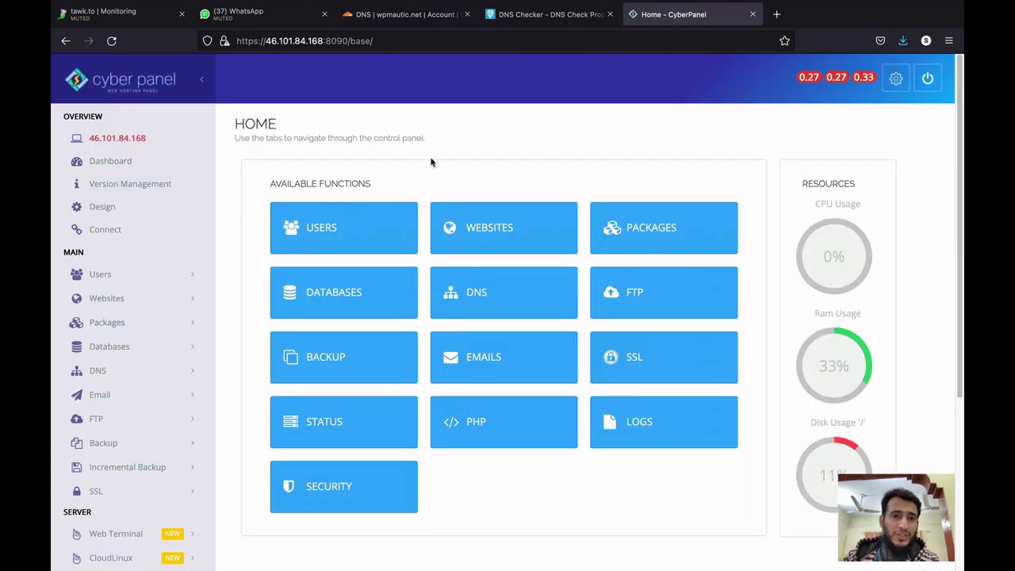
Run a DNS Checker A-record lookup for wpmautic.net, resolving to 134.122.43.228, then return to CyberPanel.
click(547, 14)
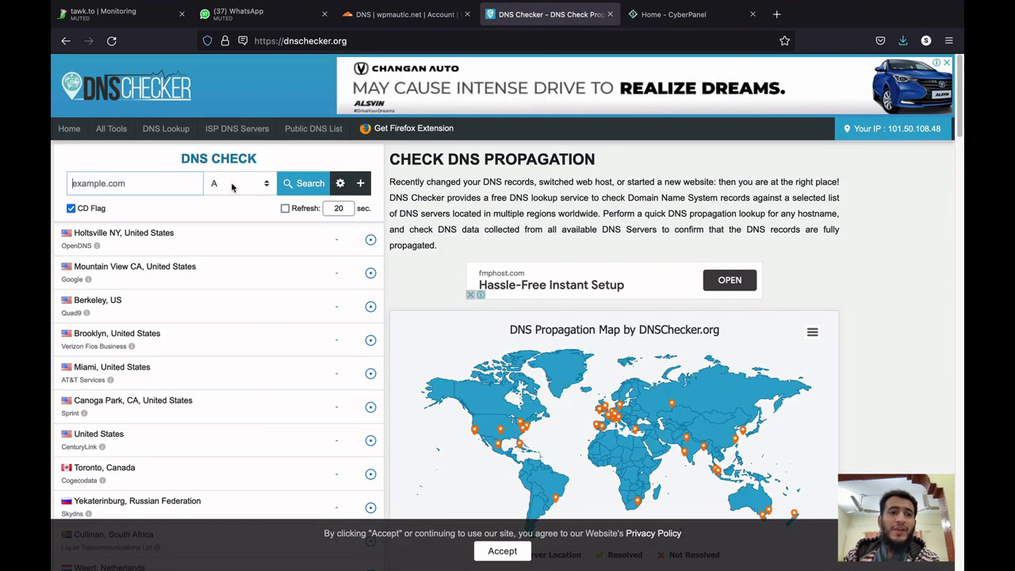
key(ctrl+v)
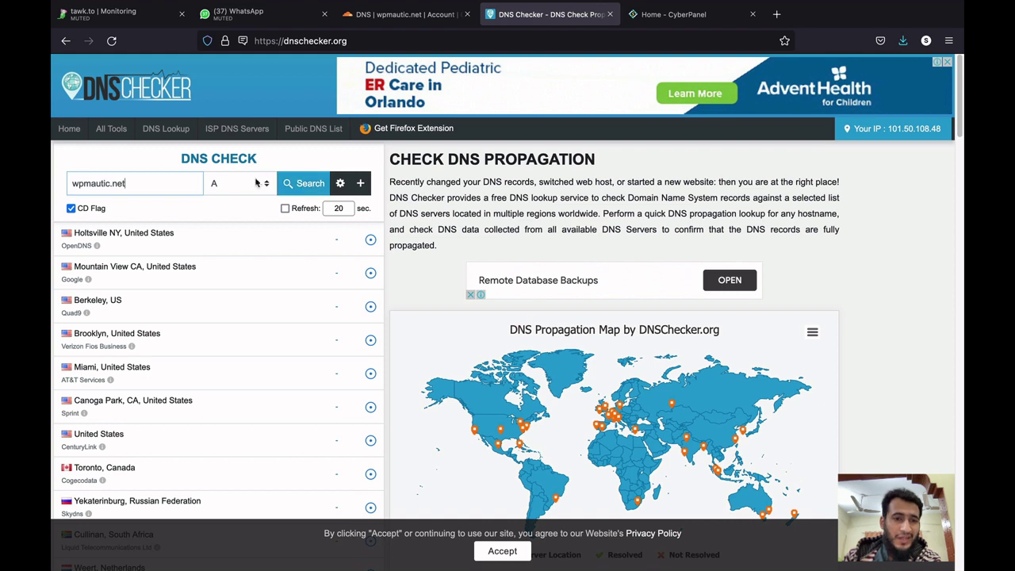
click(301, 184)
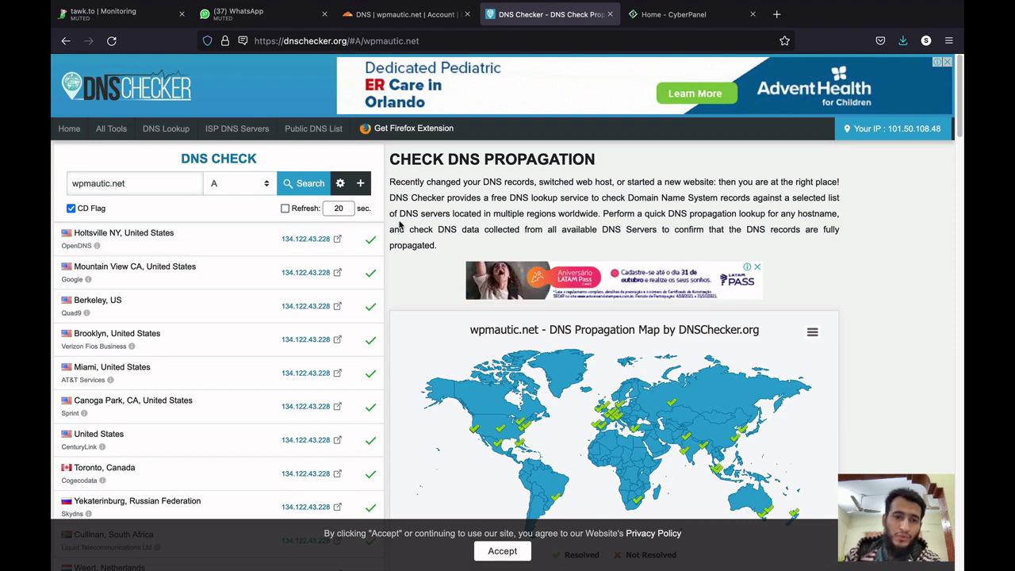
click(644, 17)
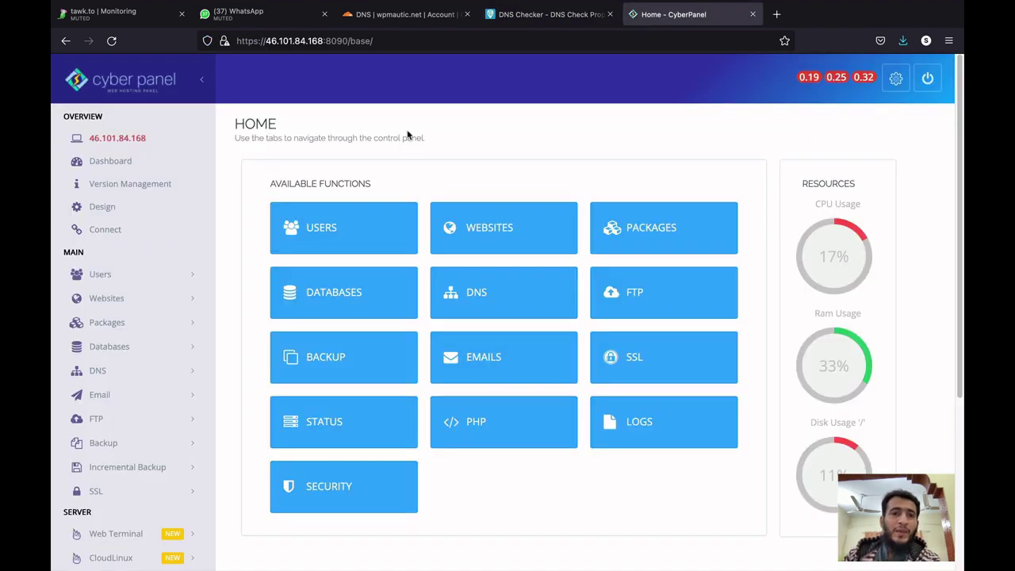
Start a new website with the Default package, admin owner and domain wpmautic.net.
click(324, 44)
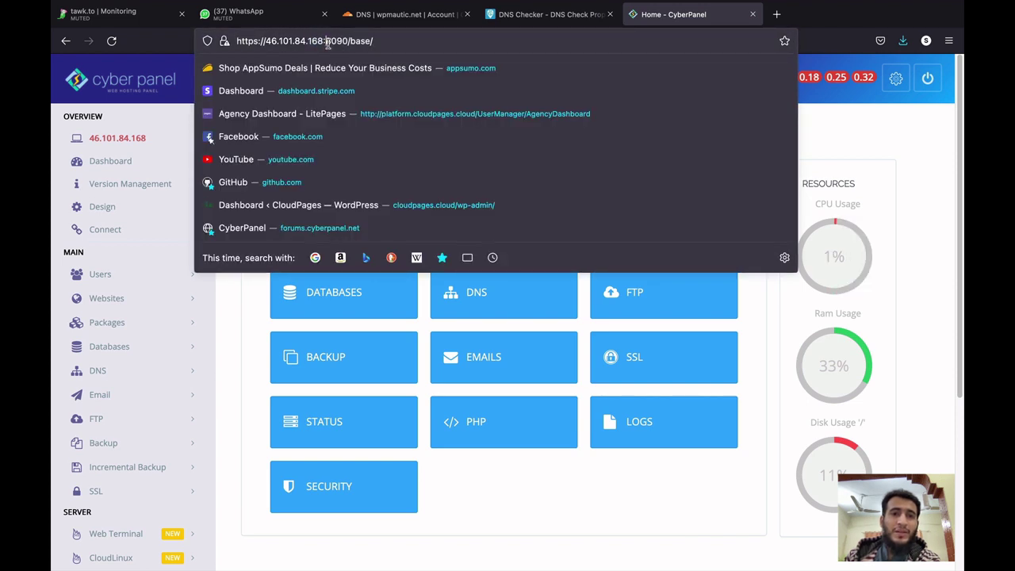
drag(326, 44, 355, 43)
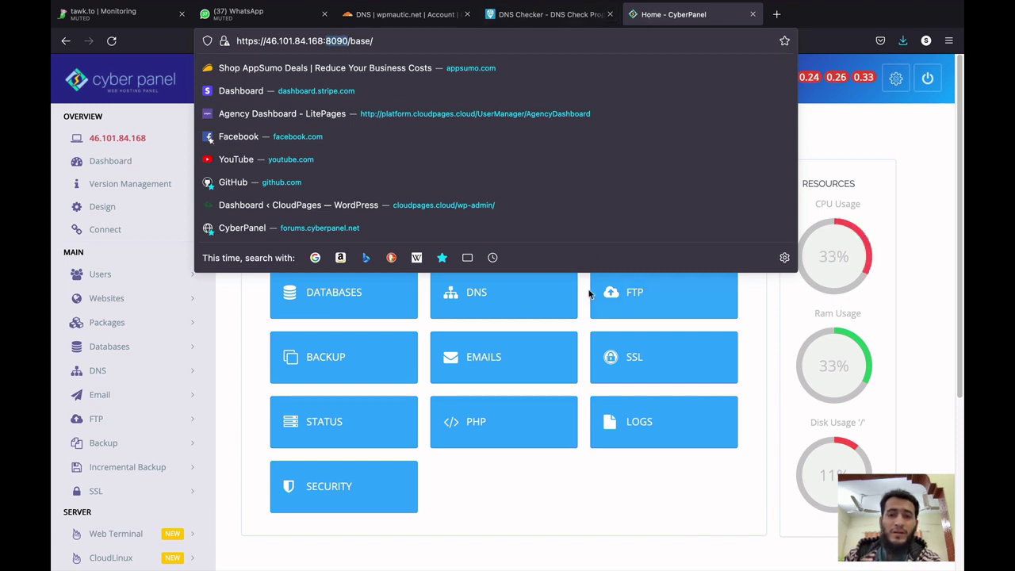
click(570, 485)
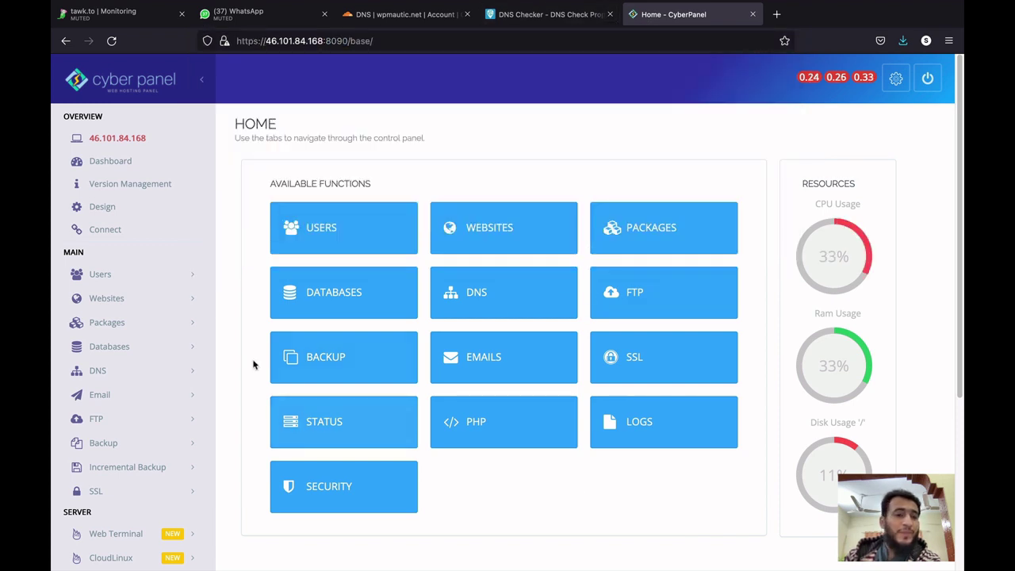
click(156, 302)
click(109, 326)
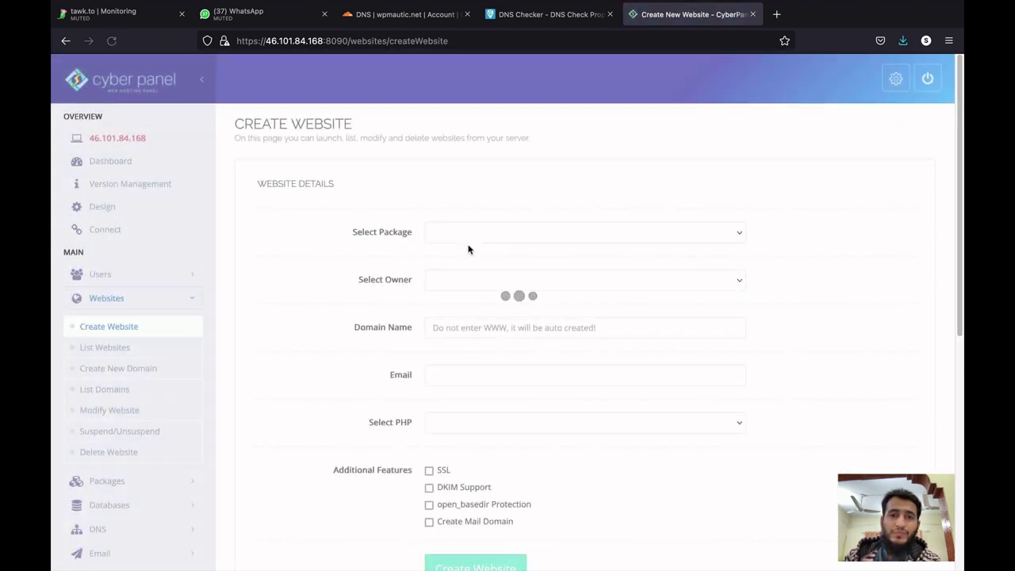
click(472, 234)
click(472, 242)
click(467, 279)
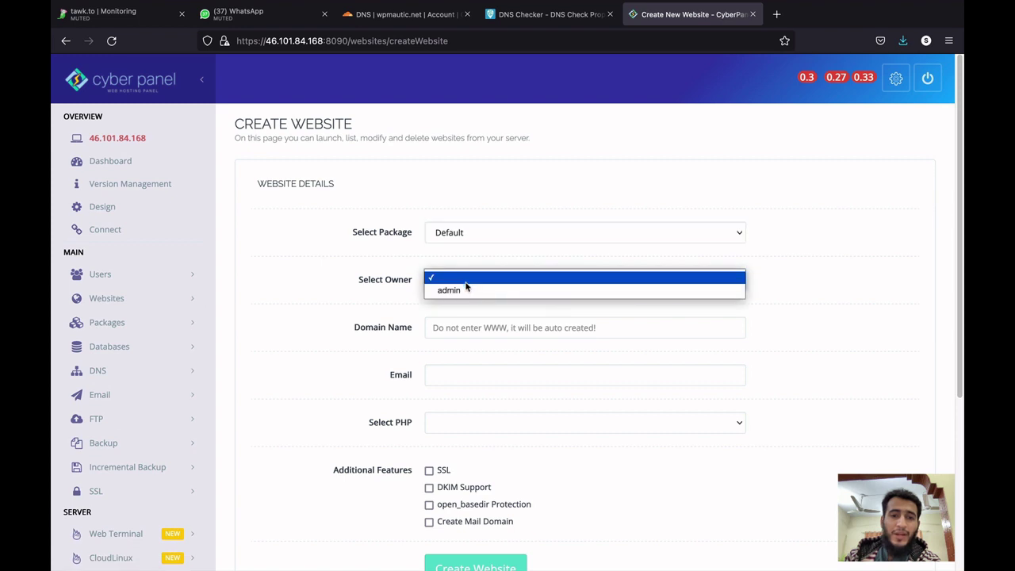
click(466, 290)
click(465, 319)
key(ctrl+v)
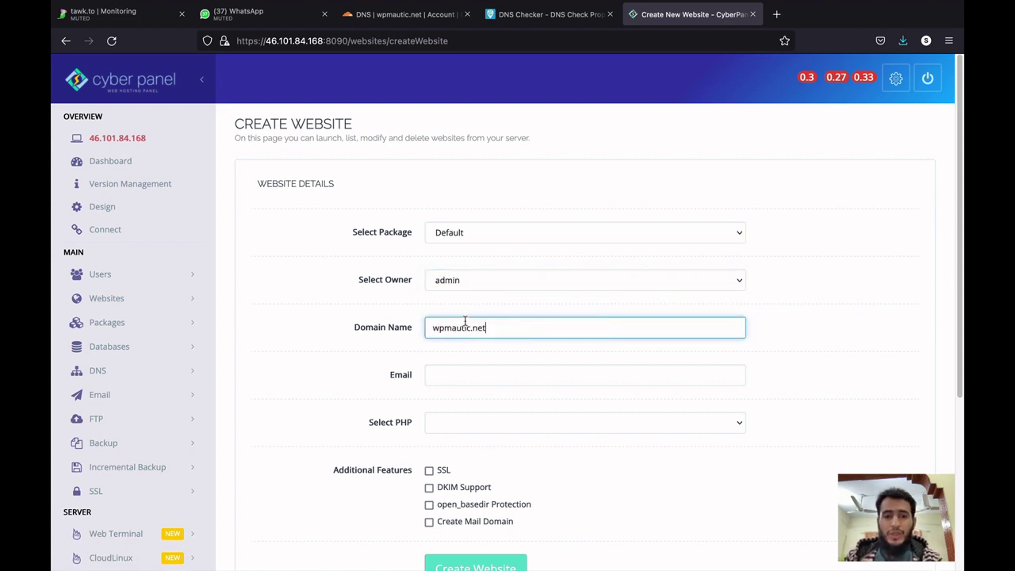
Enter the owner's e-mail address, choose PHP 7.4 and create the website.
scroll(531, 325, down, 3)
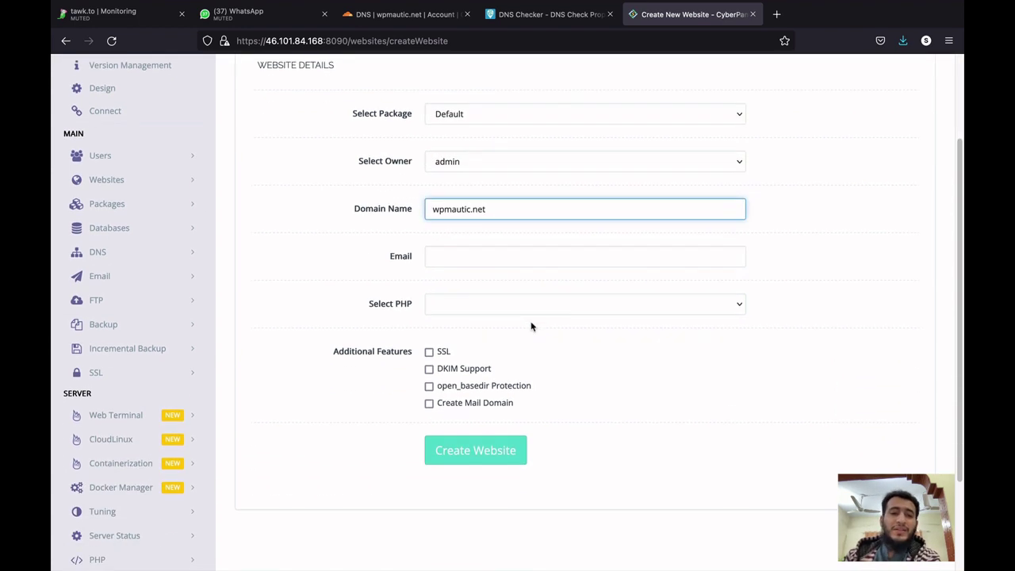
click(475, 257)
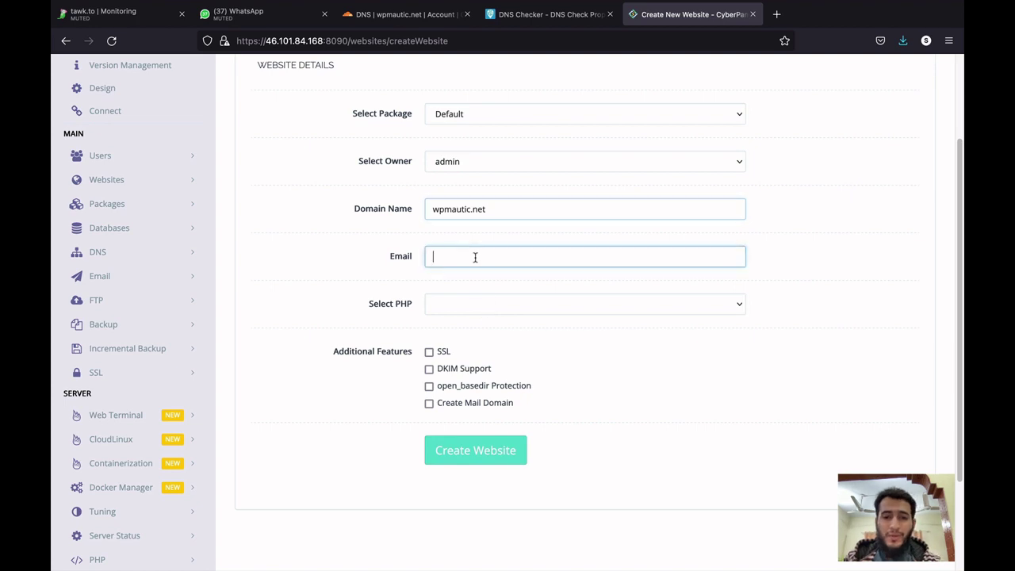
text(usman)
key(Down)
key(Down)
key(Return)
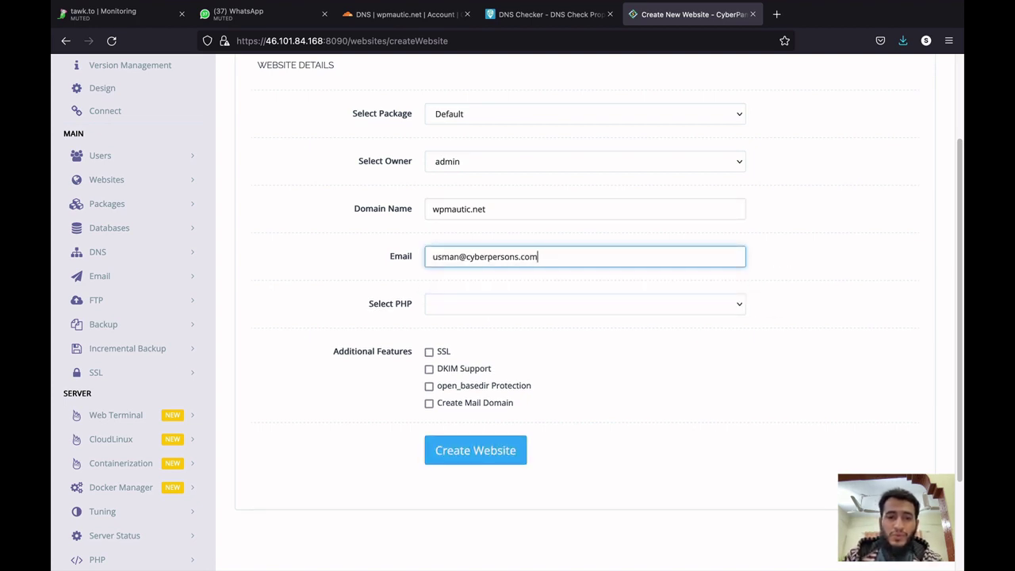
click(458, 311)
click(452, 336)
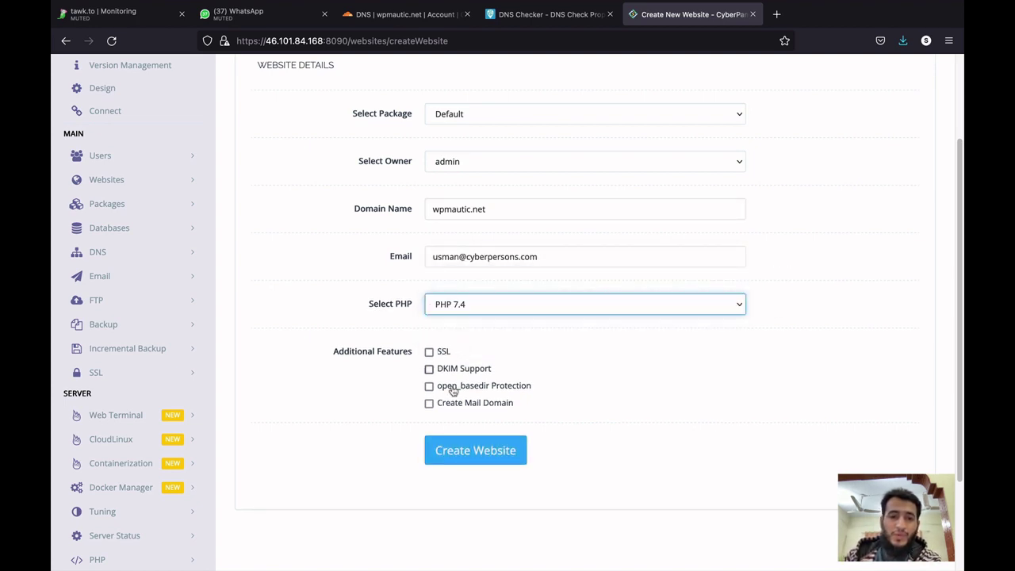
click(450, 450)
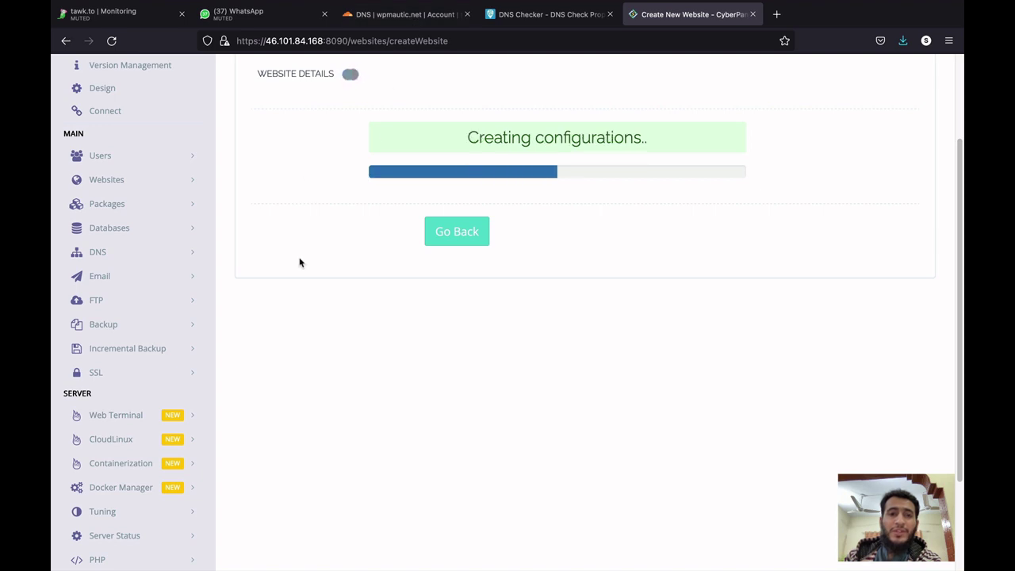
Go back and open Websites > List Websites.
click(432, 264)
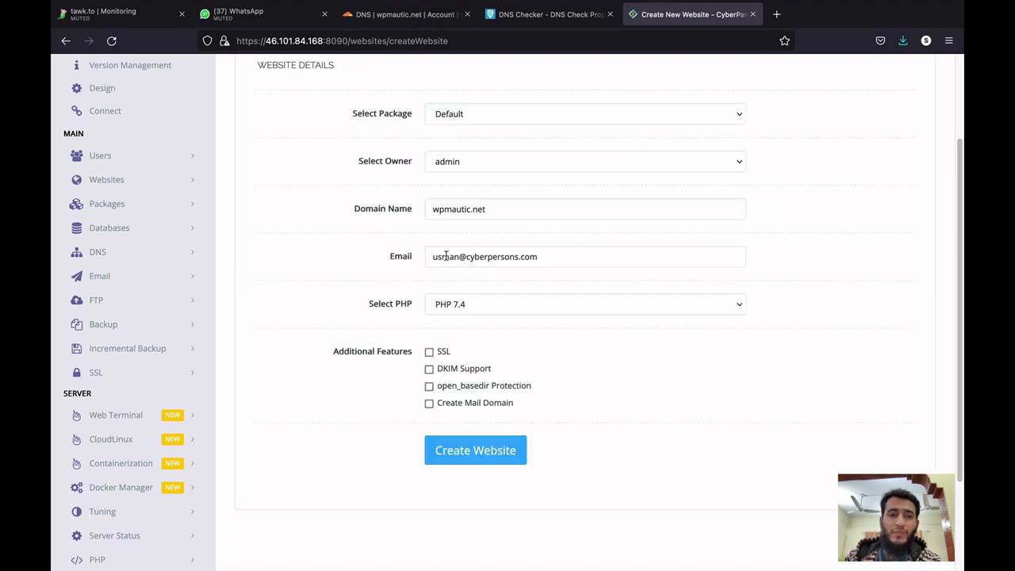
click(141, 181)
click(139, 229)
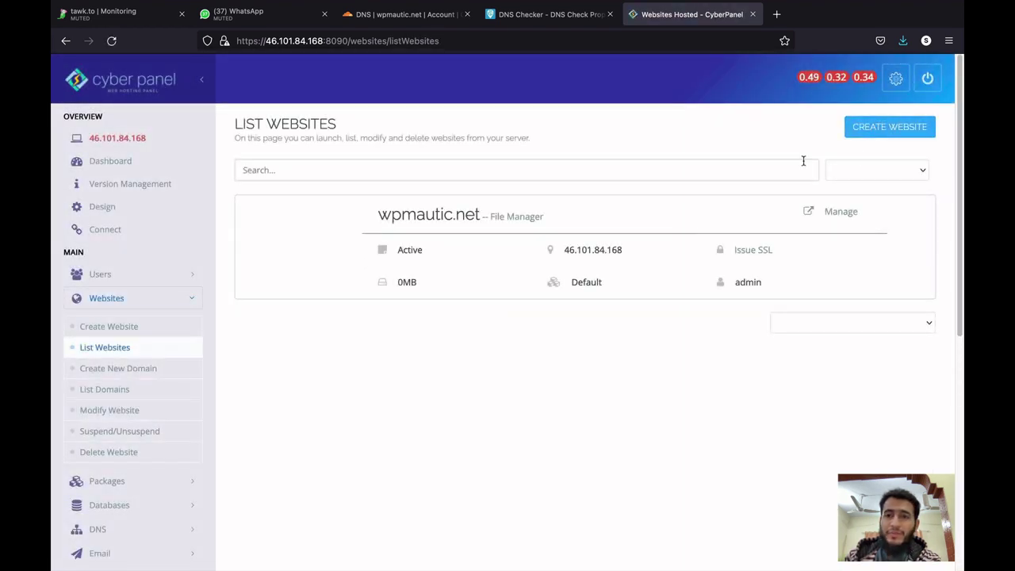
Open wpmautic.net's management page, then go to SSL > Manage SSL.
click(847, 212)
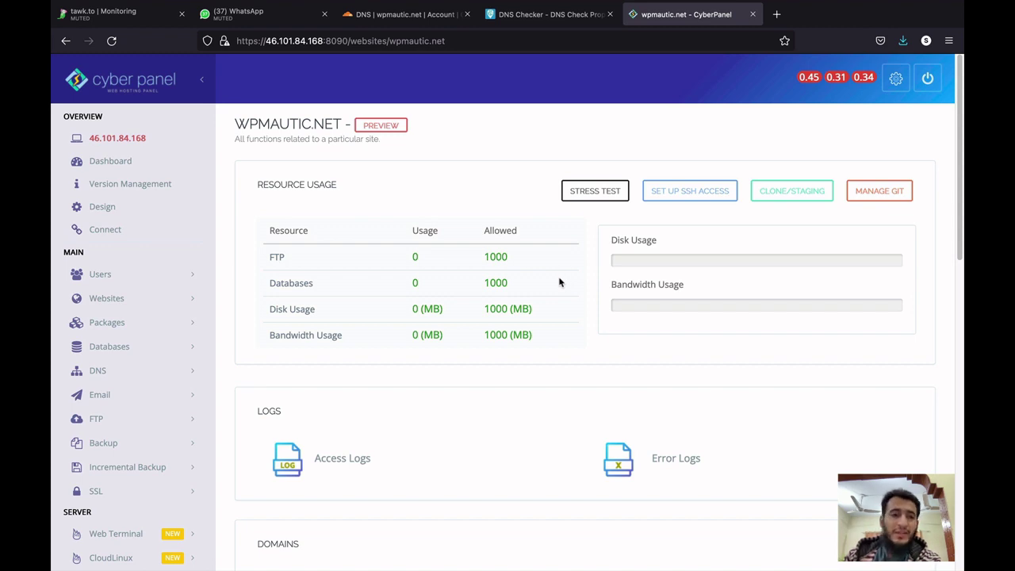
scroll(396, 312, down, 2)
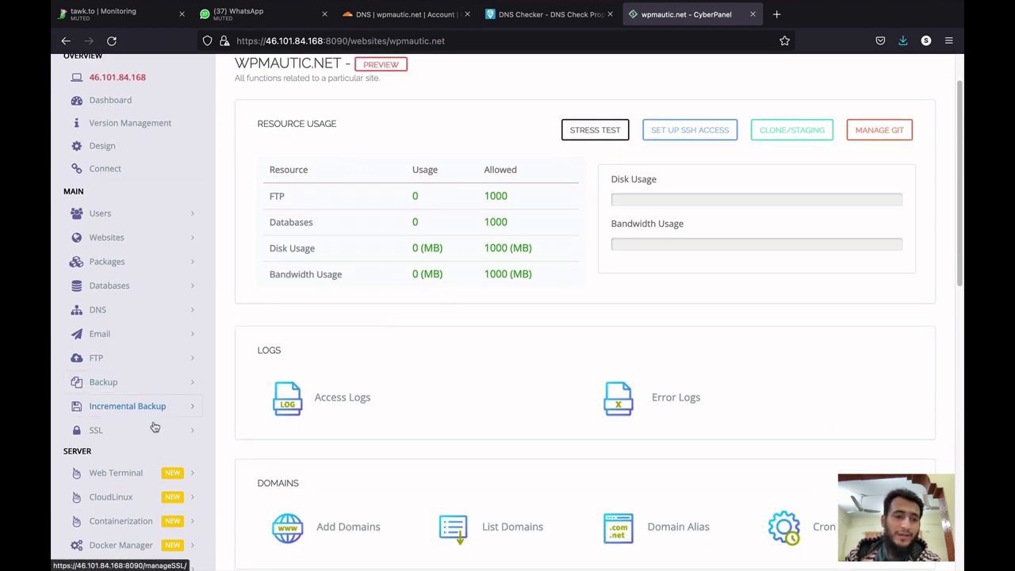
click(155, 429)
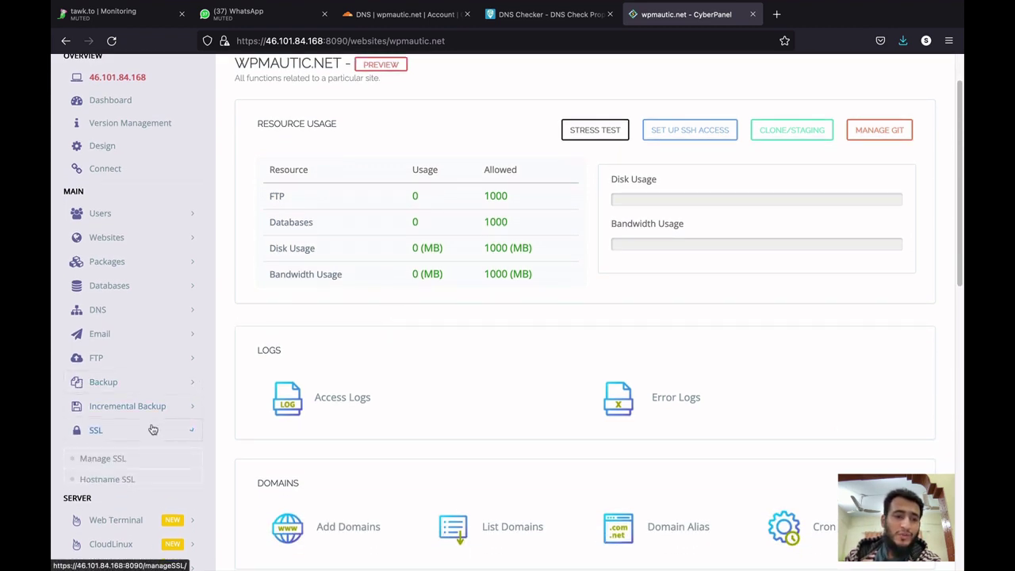
click(149, 466)
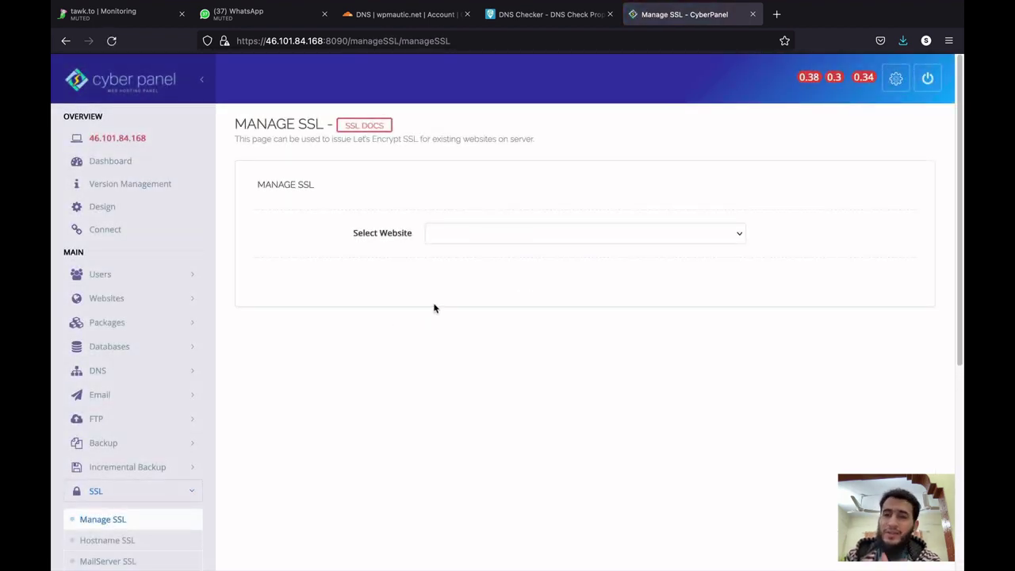
Select wpmautic.net on the Manage SSL page and issue its Let's Encrypt certificate.
click(533, 15)
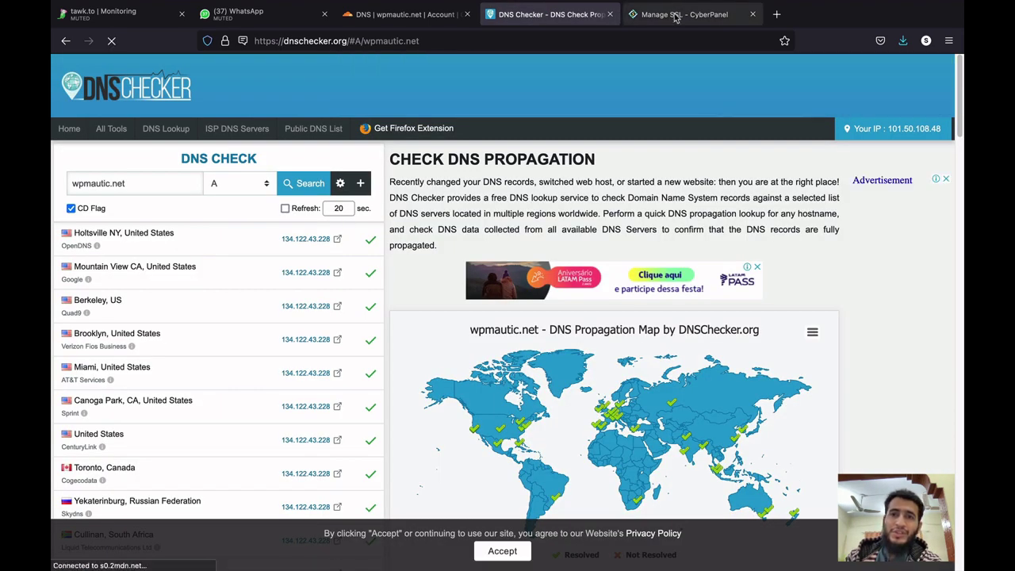
click(675, 14)
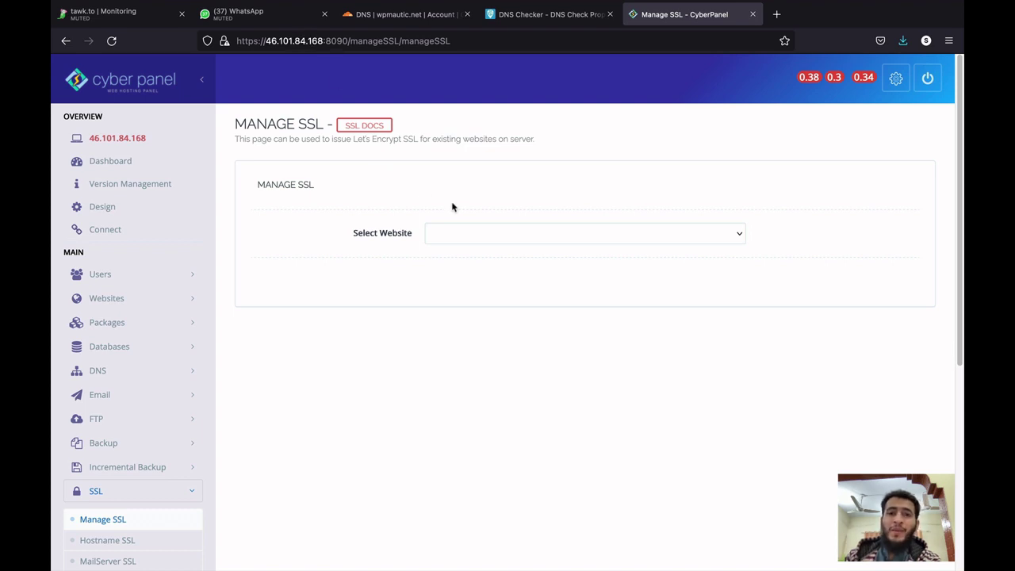
click(482, 232)
click(481, 243)
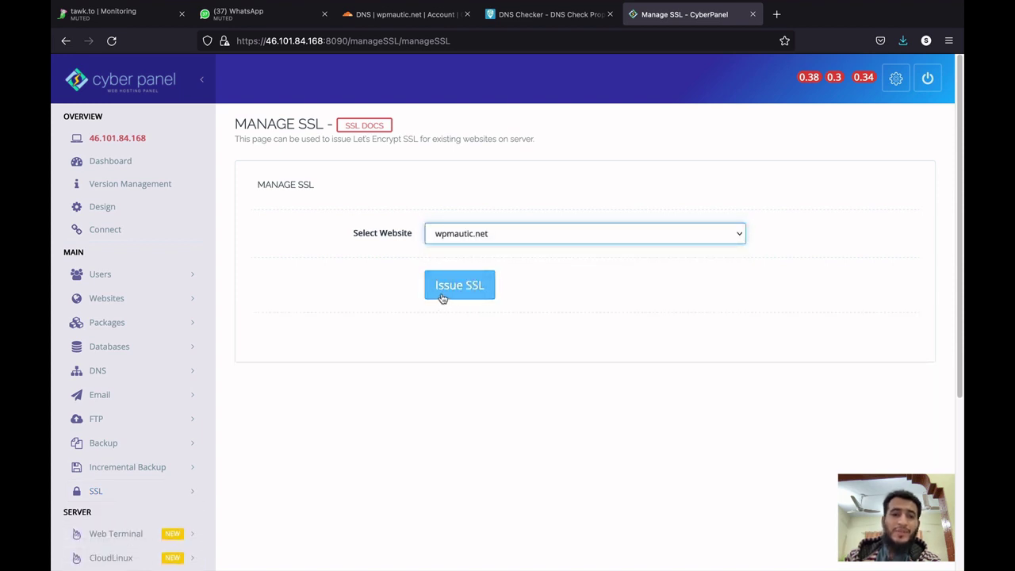
click(442, 296)
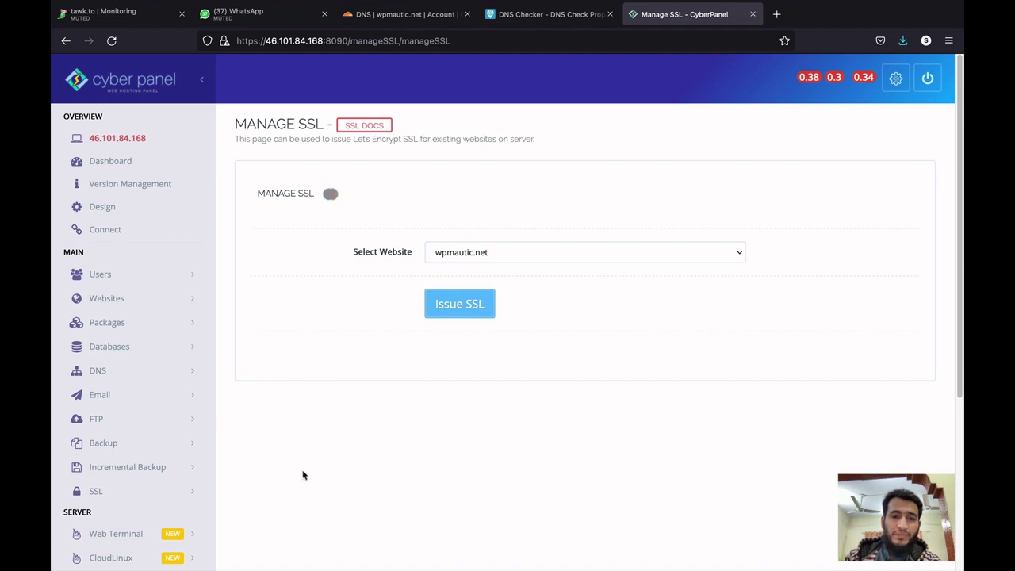
key(ctrl+Up)
Decline the restart prompt with n and run tail -f /home/cyberpanel/error-logs.txt.
click(420, 552)
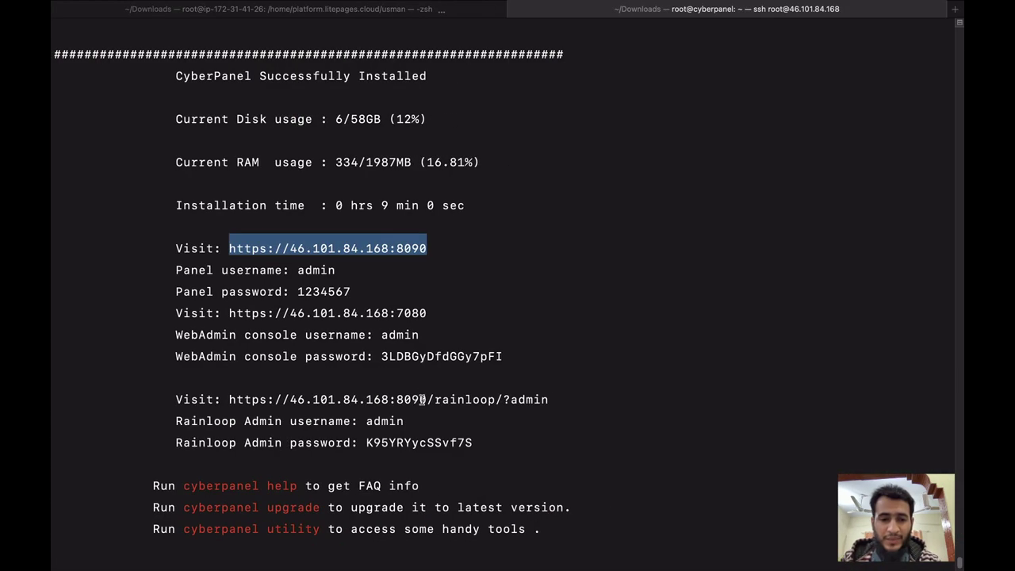
scroll(418, 443, down, 5)
text(n)
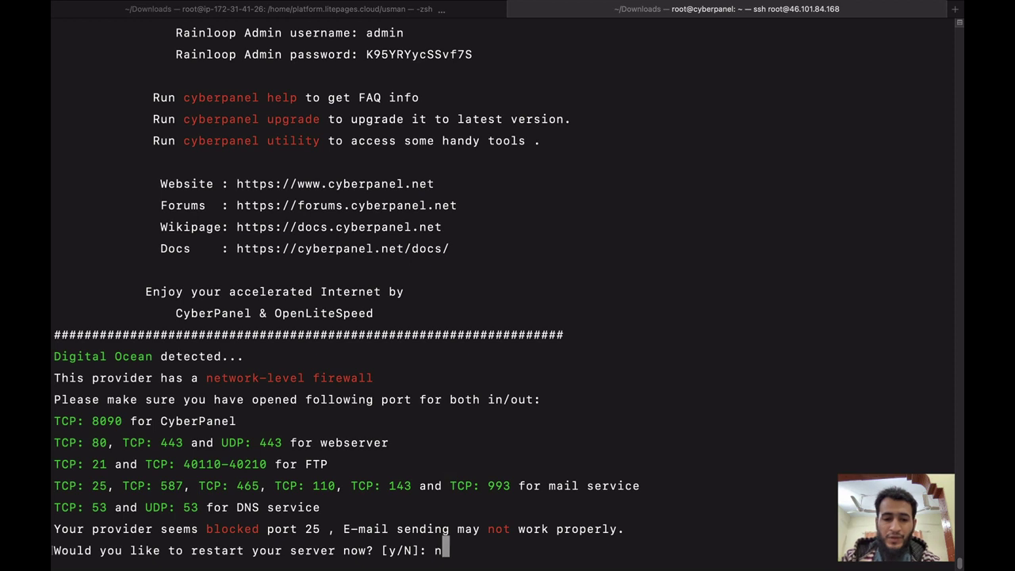
key(Return)
text(tail )
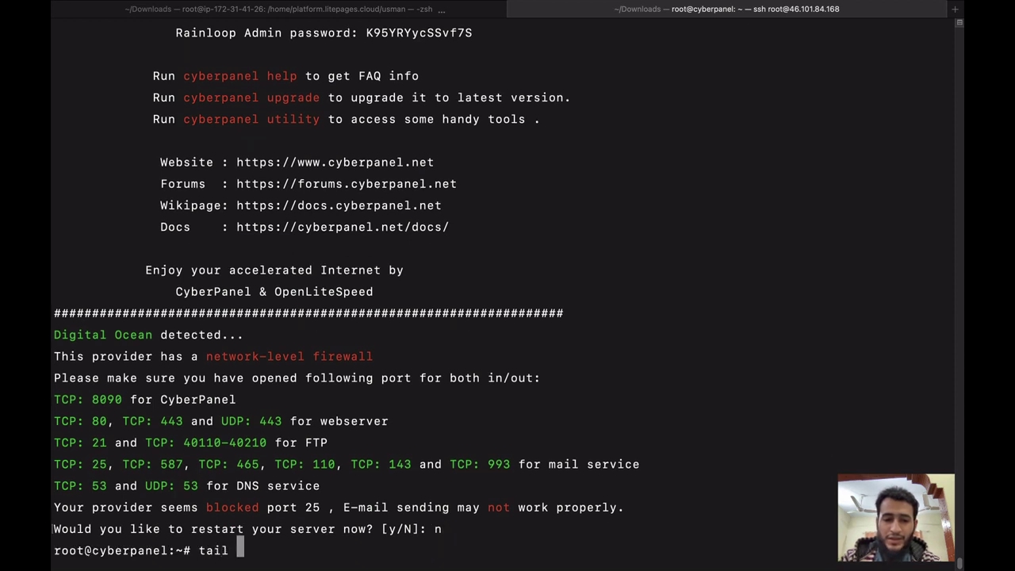
text(-f /h)
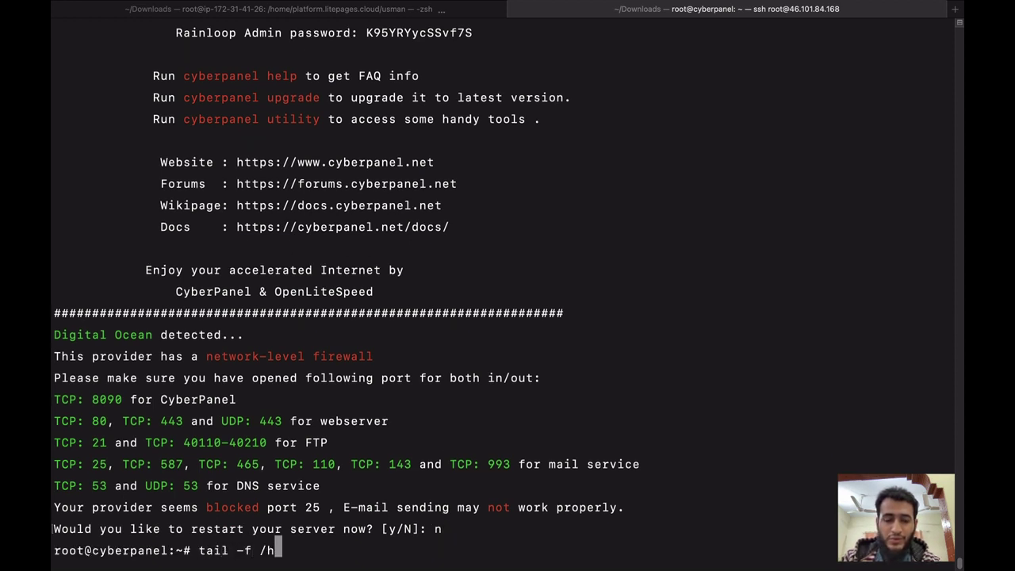
text(ome/c)
key(Tab)
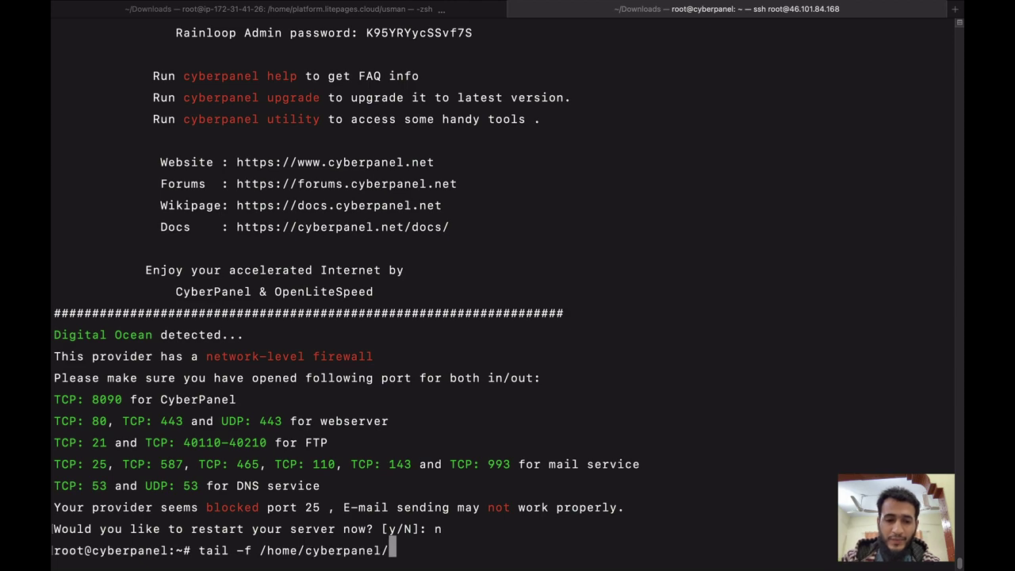
text(er)
key(Tab)
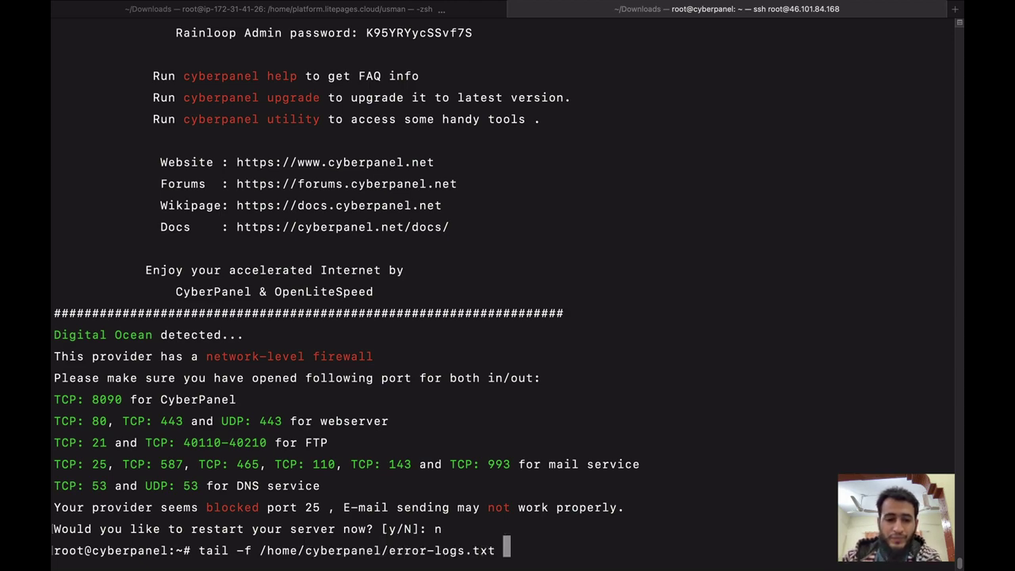
key(Return)
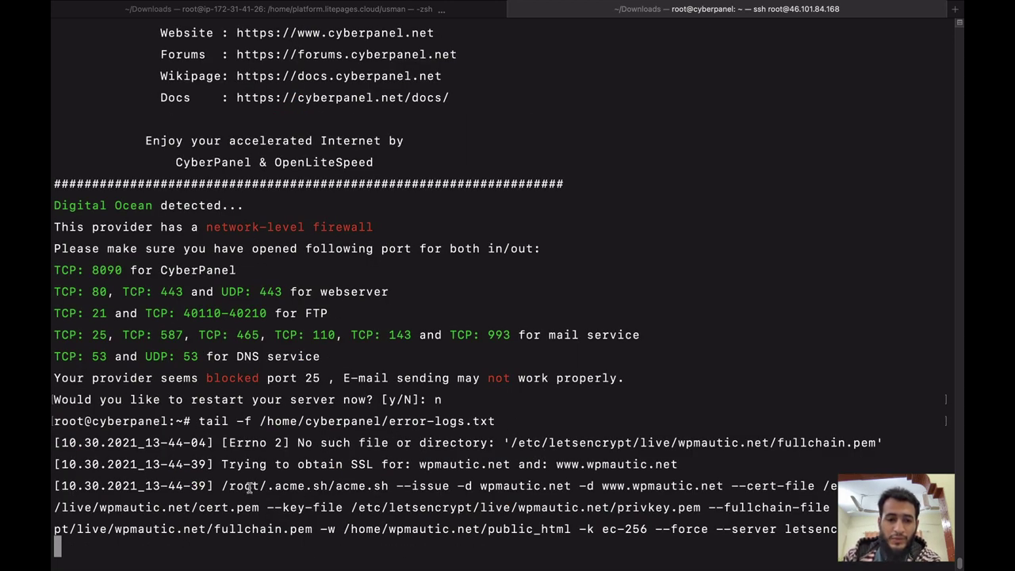
drag(222, 483, 558, 527)
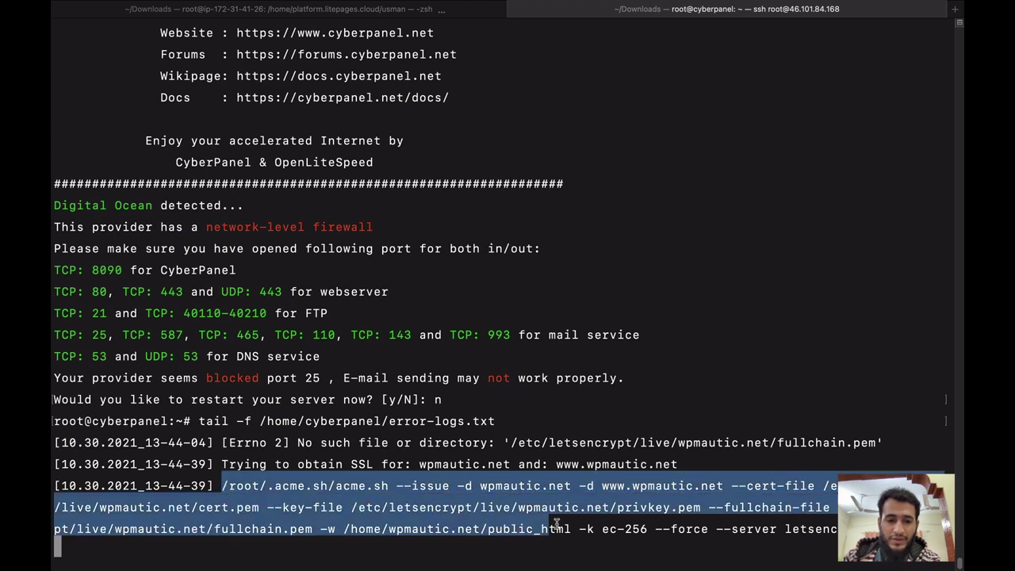
click(595, 497)
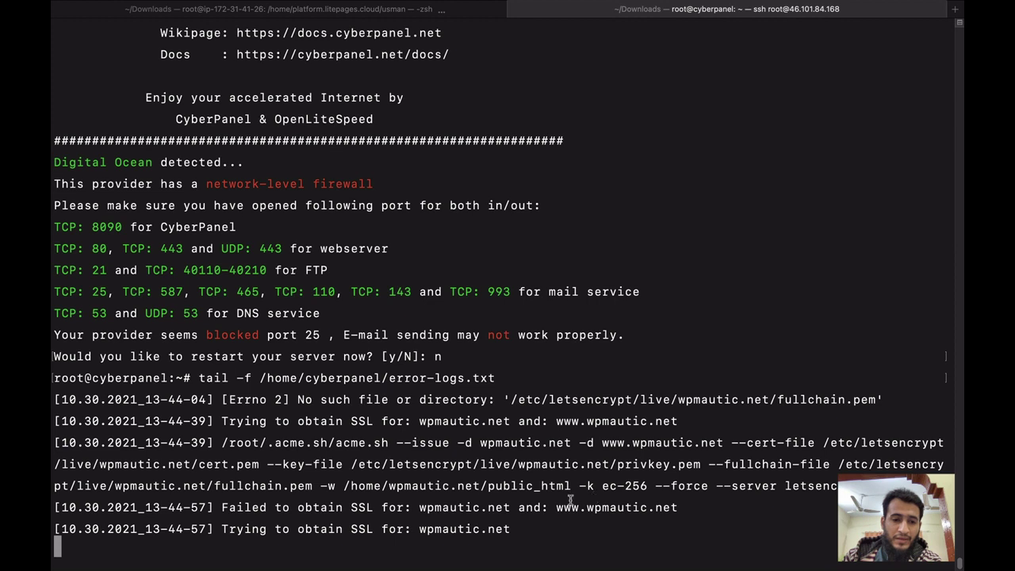
drag(221, 507, 521, 507)
click(521, 507)
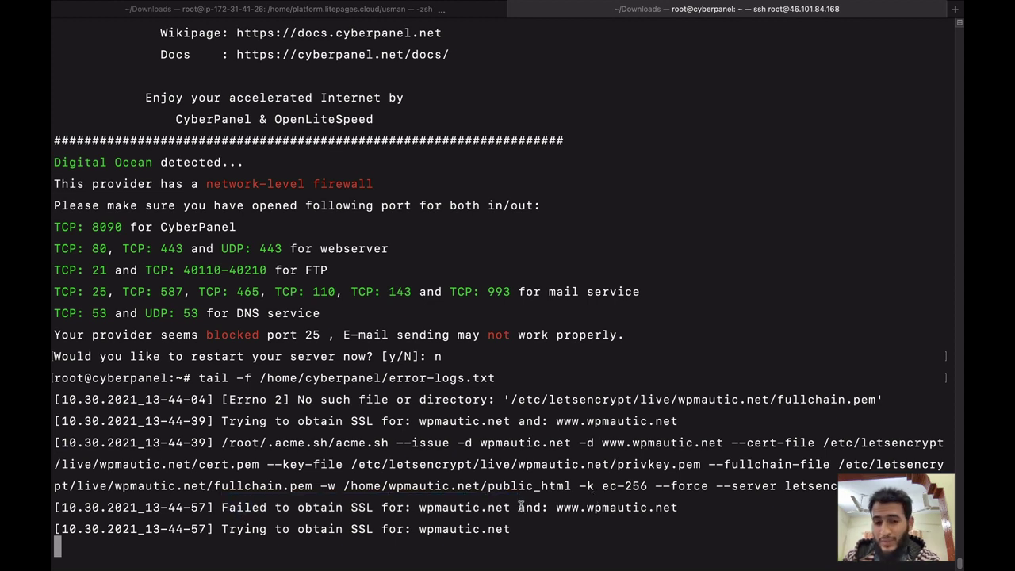
drag(420, 508, 677, 512)
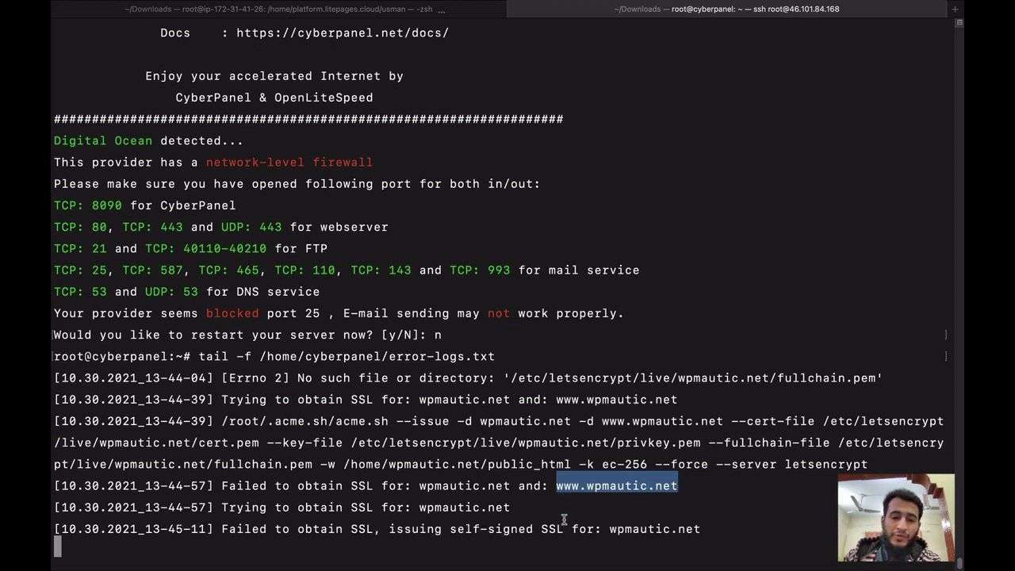
click(553, 482)
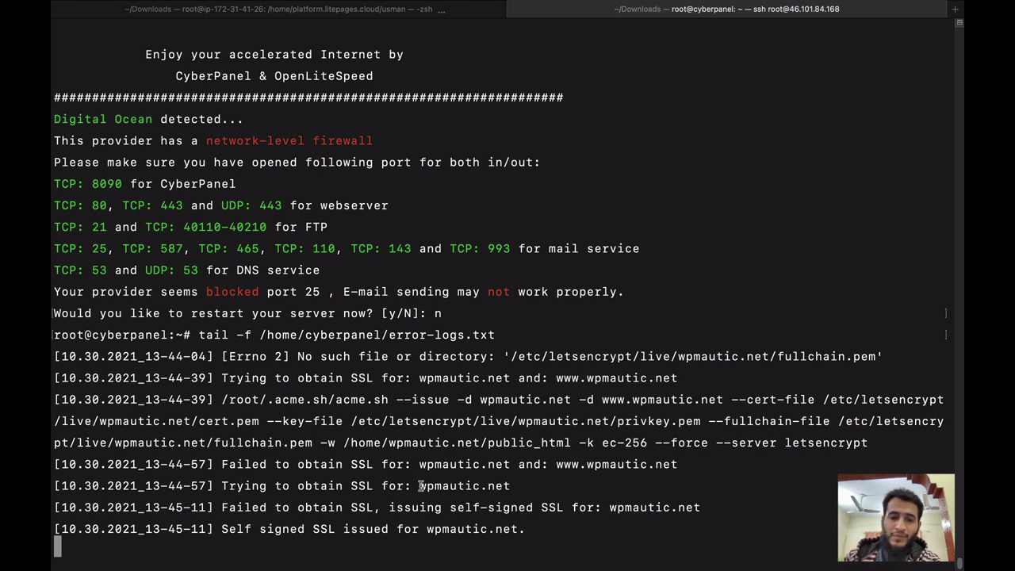
drag(418, 486, 512, 487)
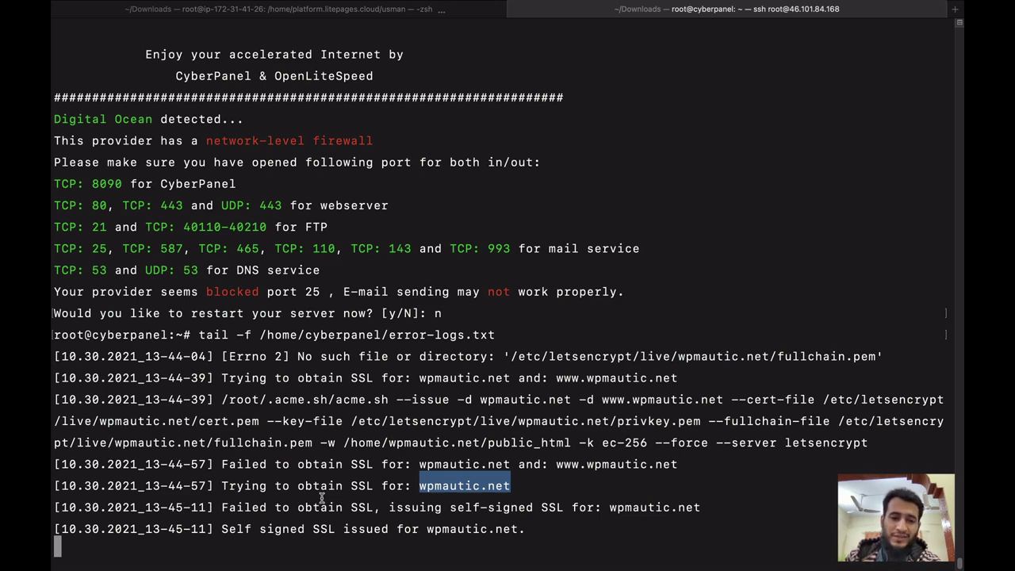
key(ctrl+Up)
Open wpmautic.net's site page from List Websites and check its self-signed SSL status and expiry.
click(319, 525)
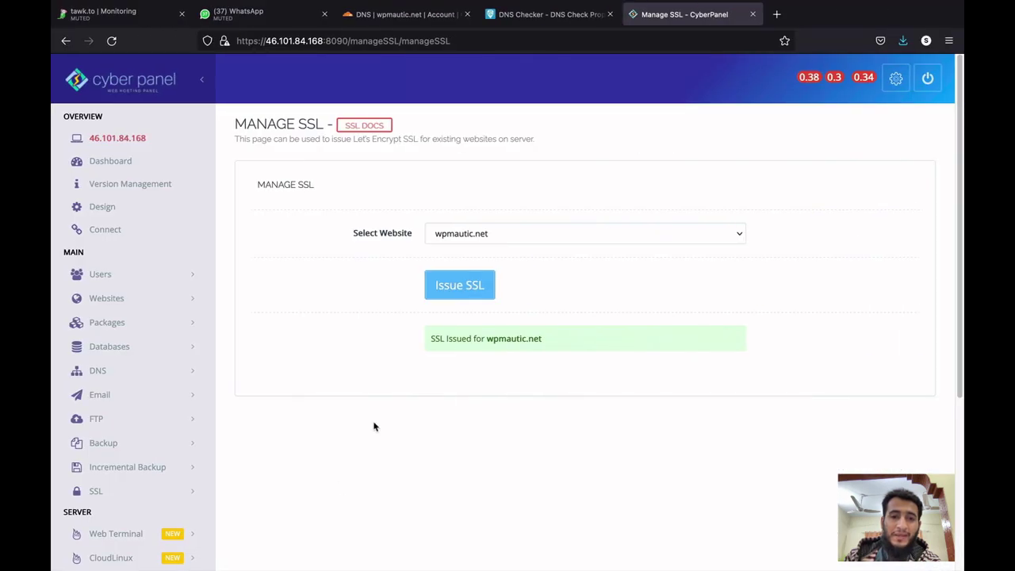
click(98, 301)
click(103, 345)
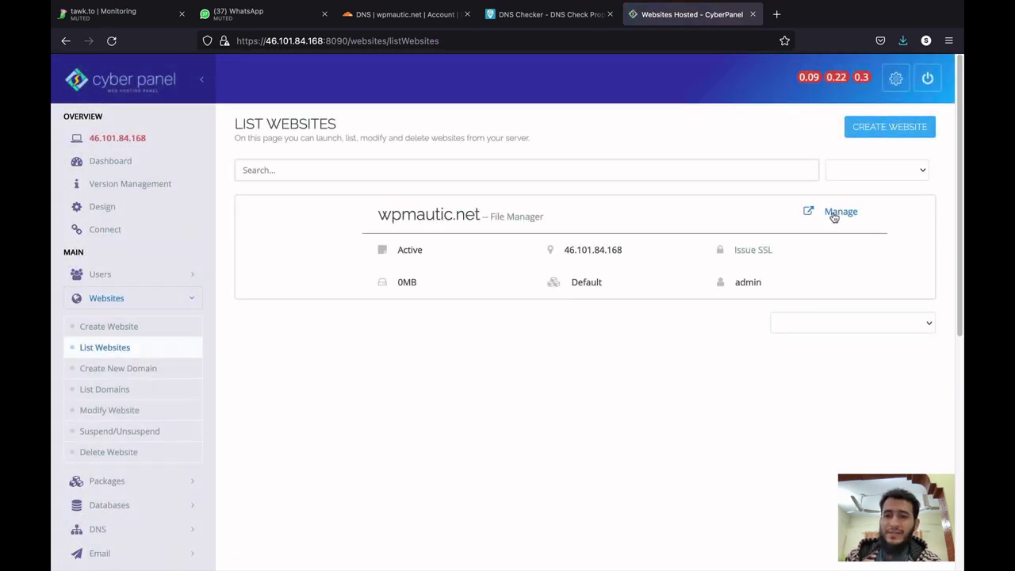
click(833, 212)
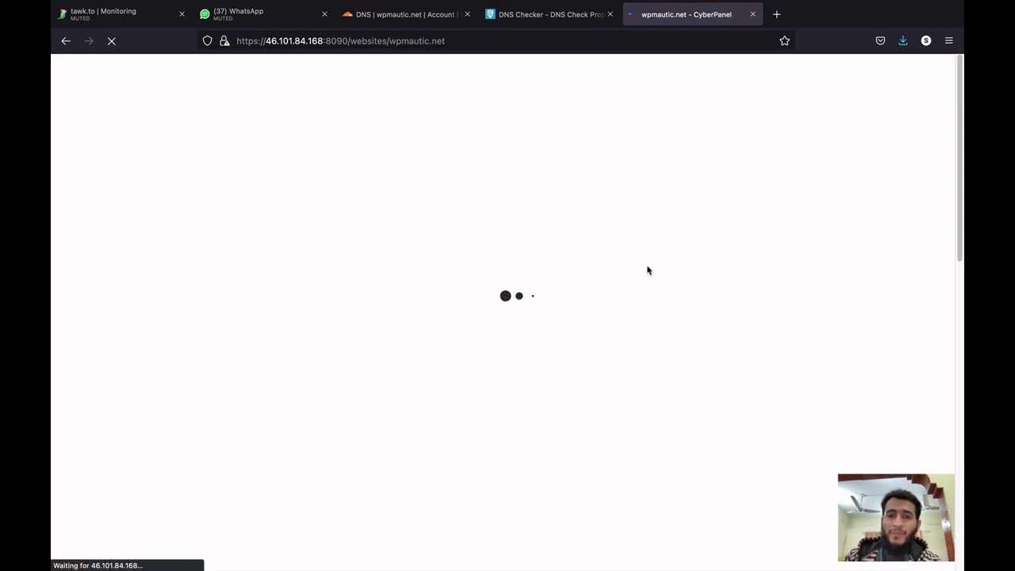
triple_click(639, 256)
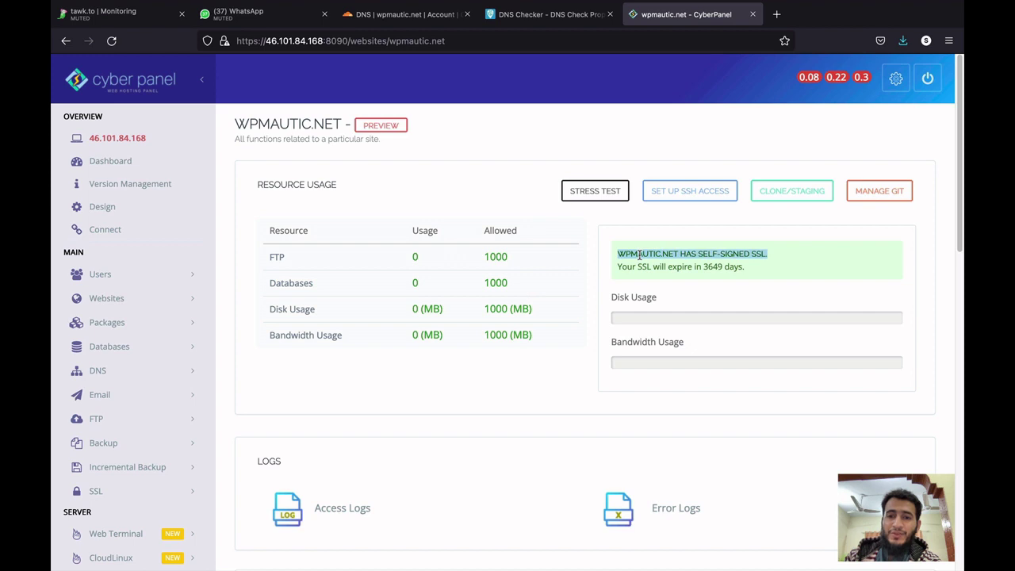
triple_click(634, 268)
click(633, 268)
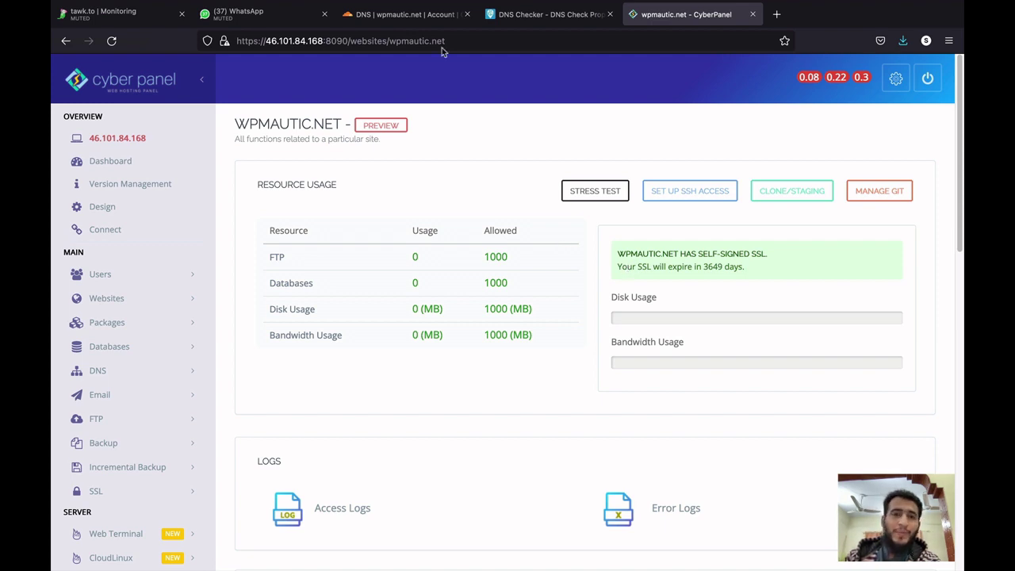
Reopen List Websites and select wpmautic.net's server IP 46.101.84.168.
click(420, 19)
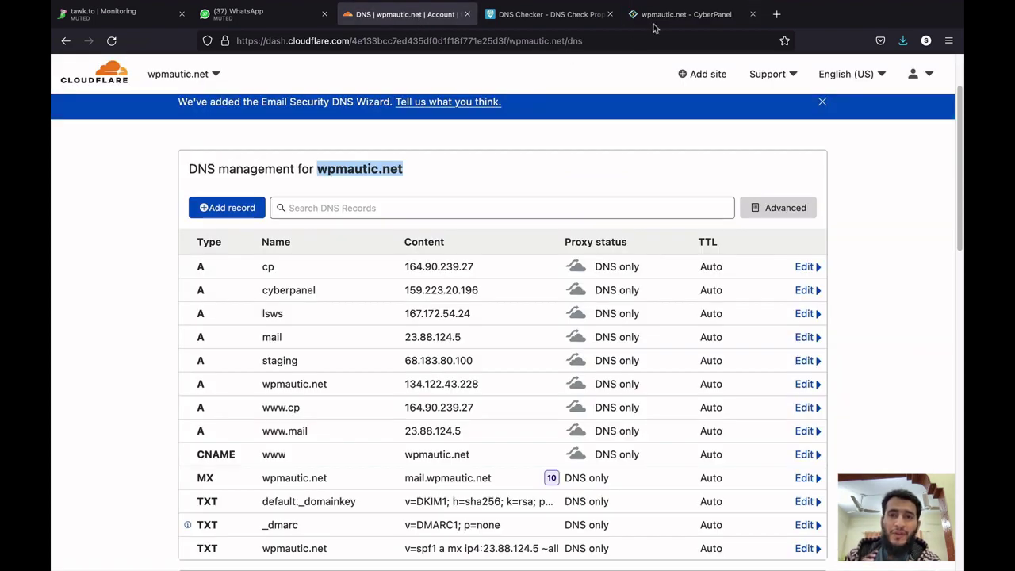
click(657, 21)
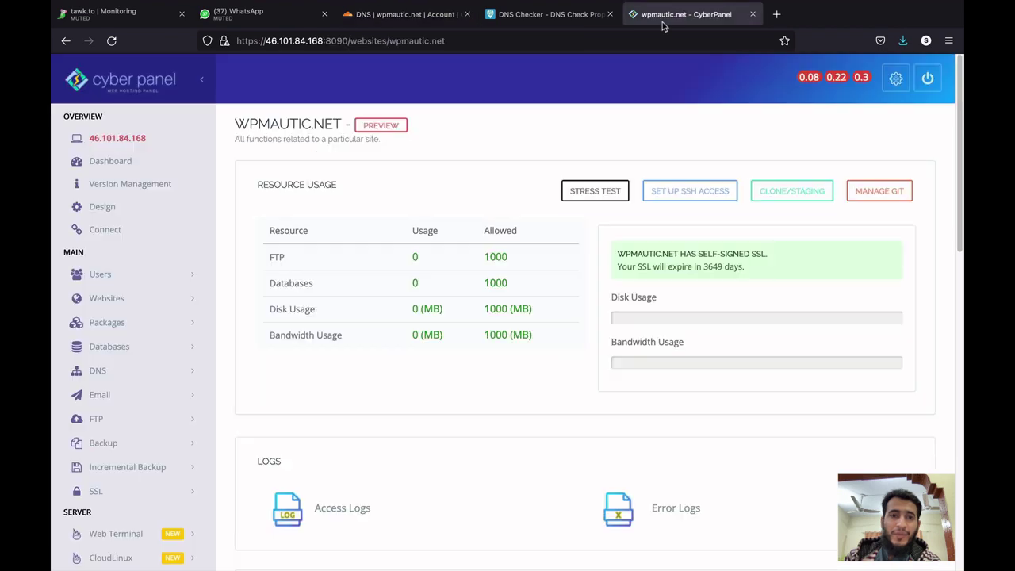
click(129, 303)
click(129, 346)
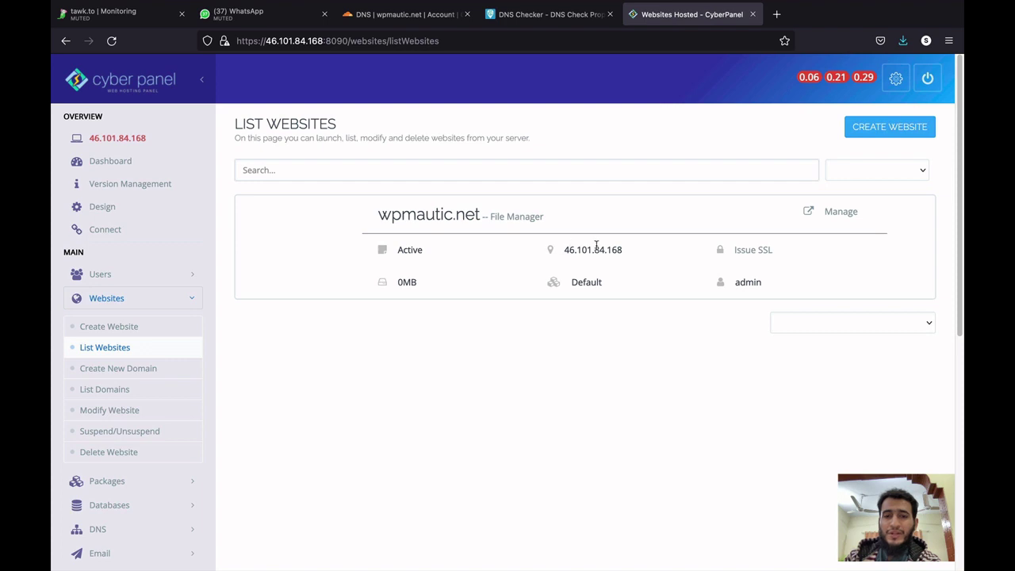
drag(629, 252, 565, 252)
key(ctrl+c)
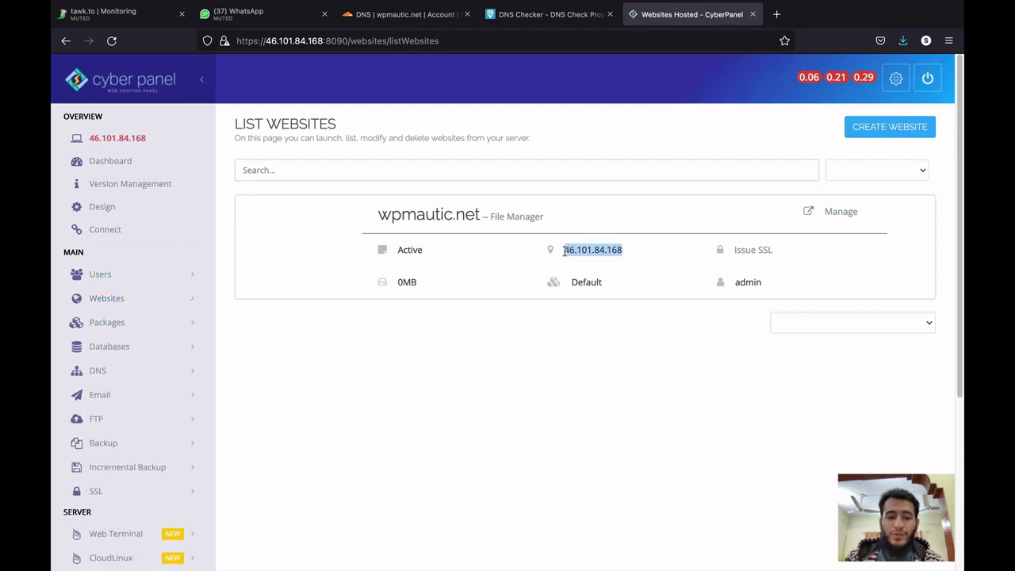
Edit the wpmautic.net A record, replacing 134.122.43.228 with 46.101.84.168, and save it.
click(409, 24)
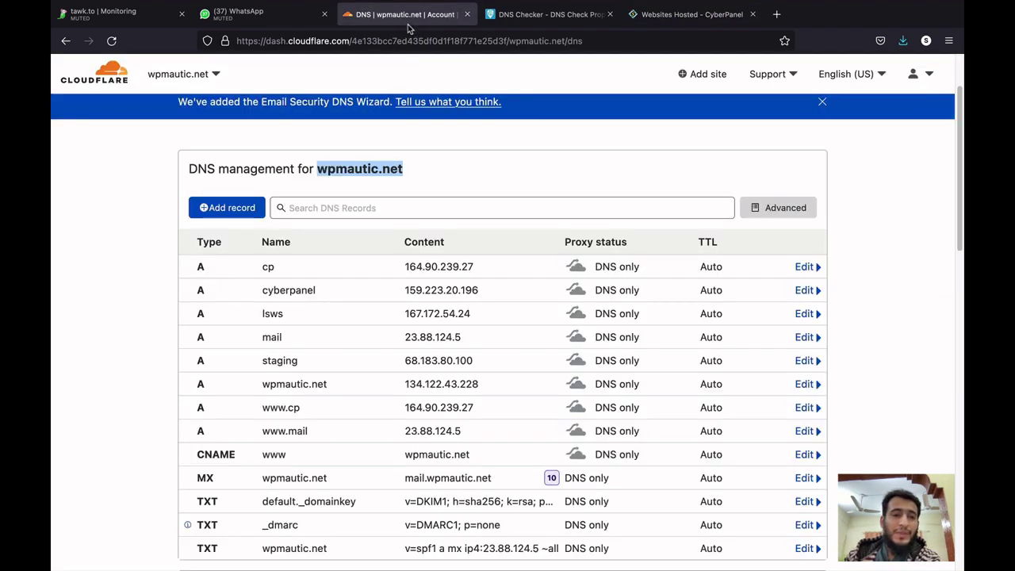
scroll(411, 201, down, 3)
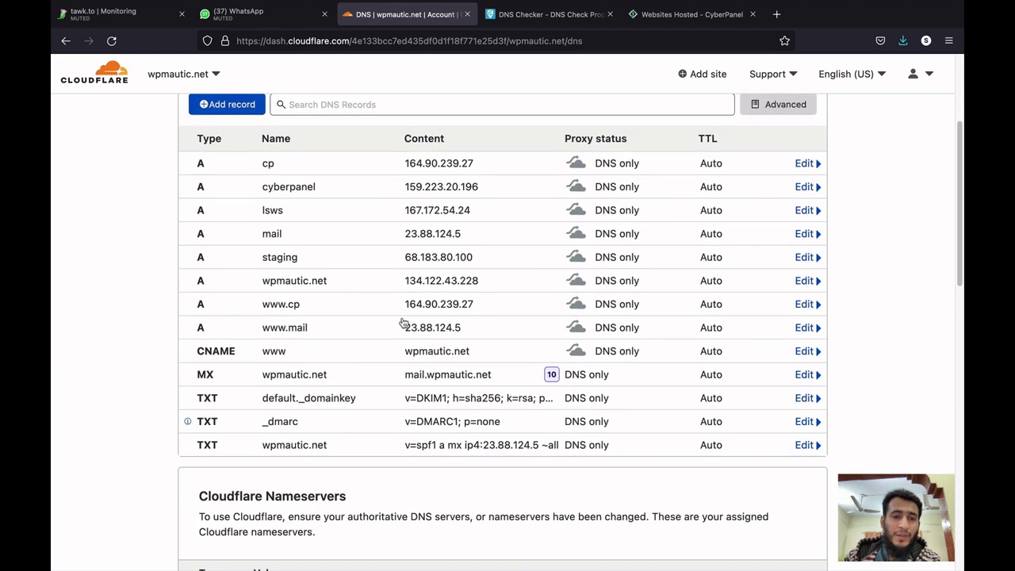
click(466, 284)
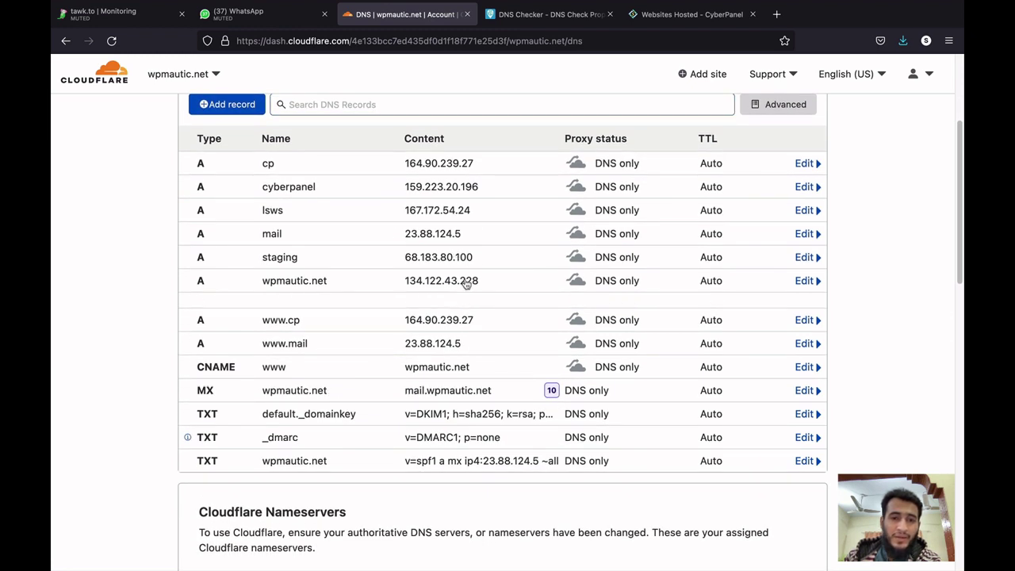
triple_click(463, 326)
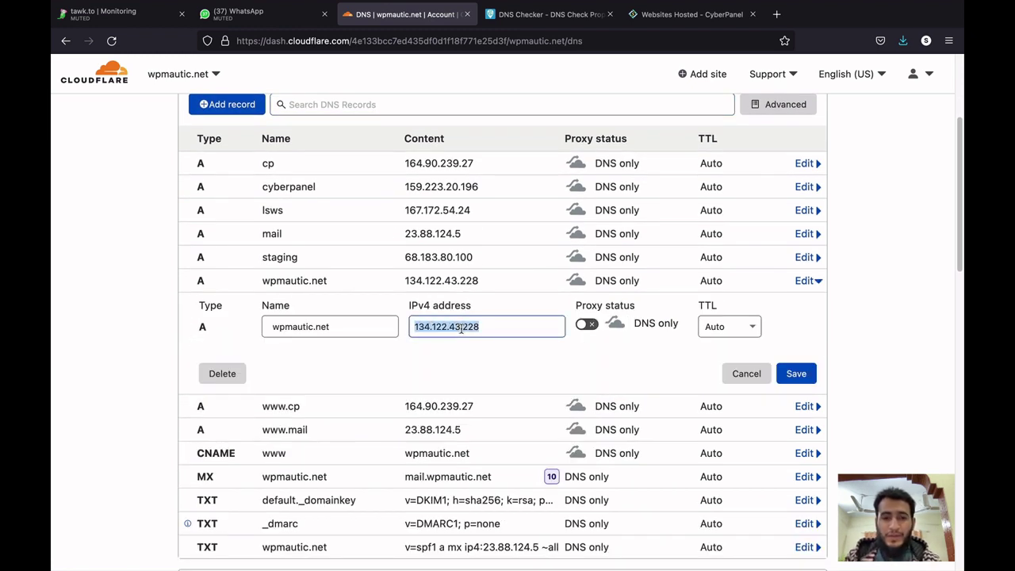
key(ctrl+v)
click(797, 374)
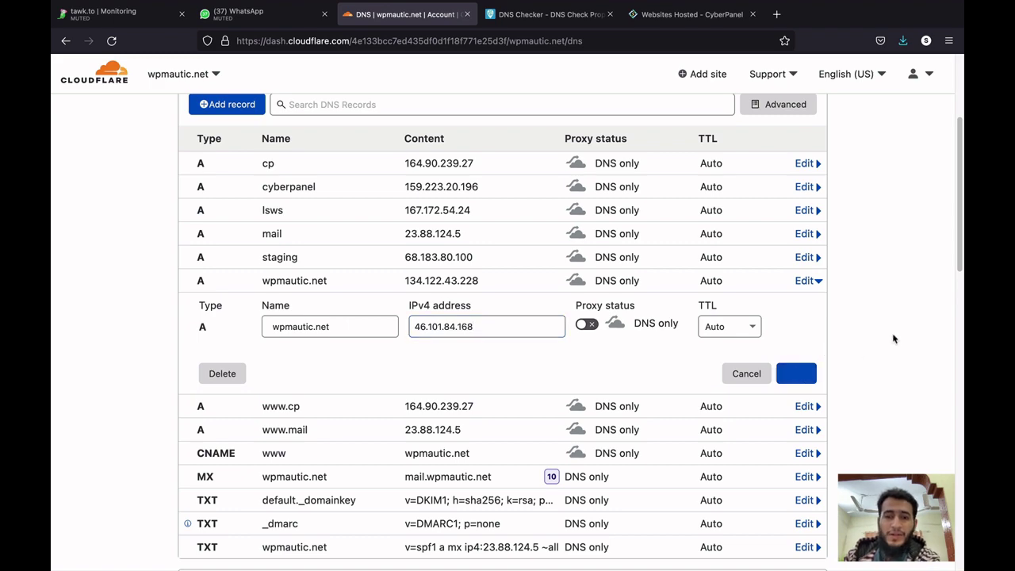
scroll(901, 335, down, 2)
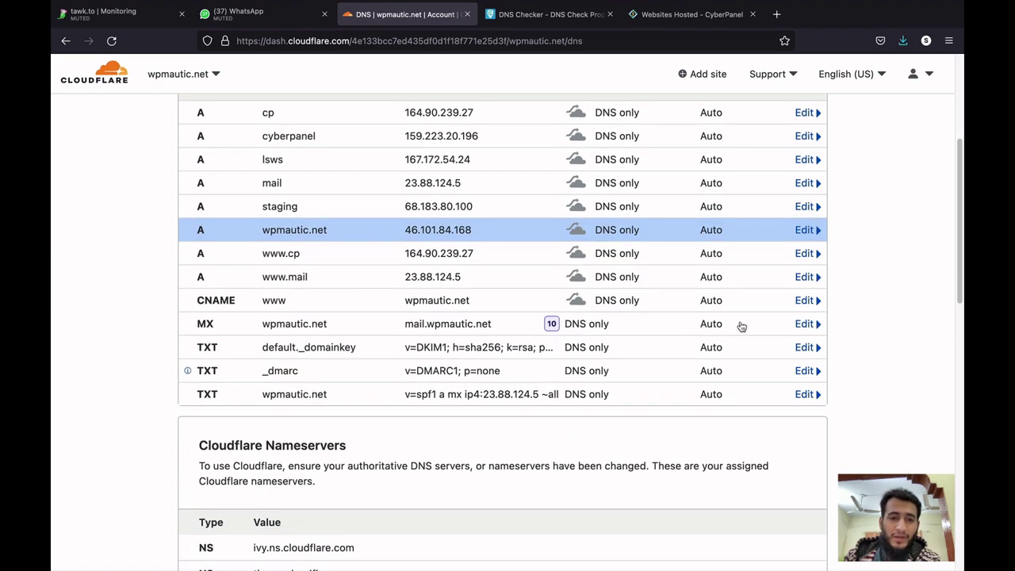
double_click(300, 308)
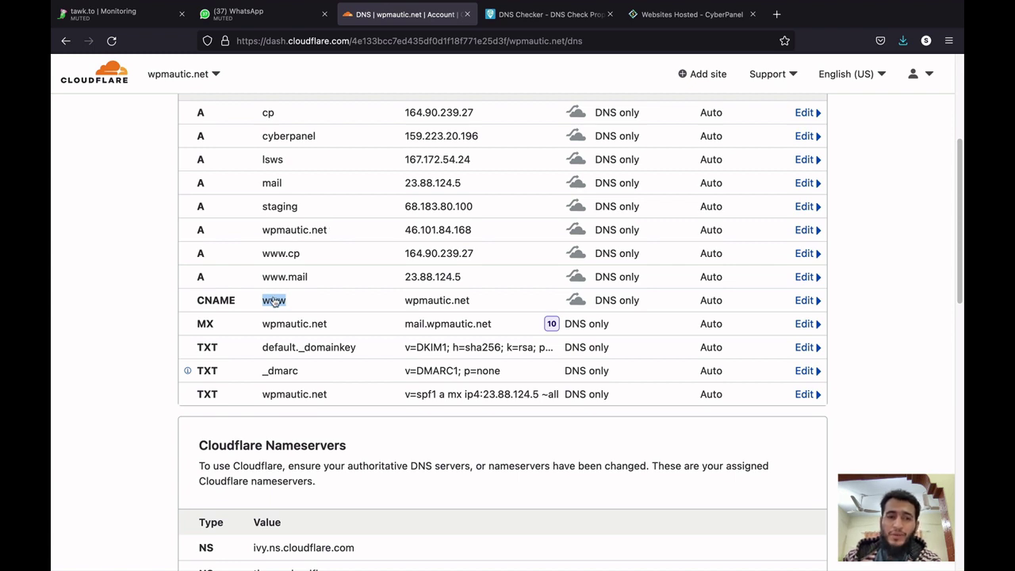
click(685, 16)
Check wpmautic.net's A record in DNS Checker, confirming servers like Holtsville return 46.101.84.168.
click(547, 14)
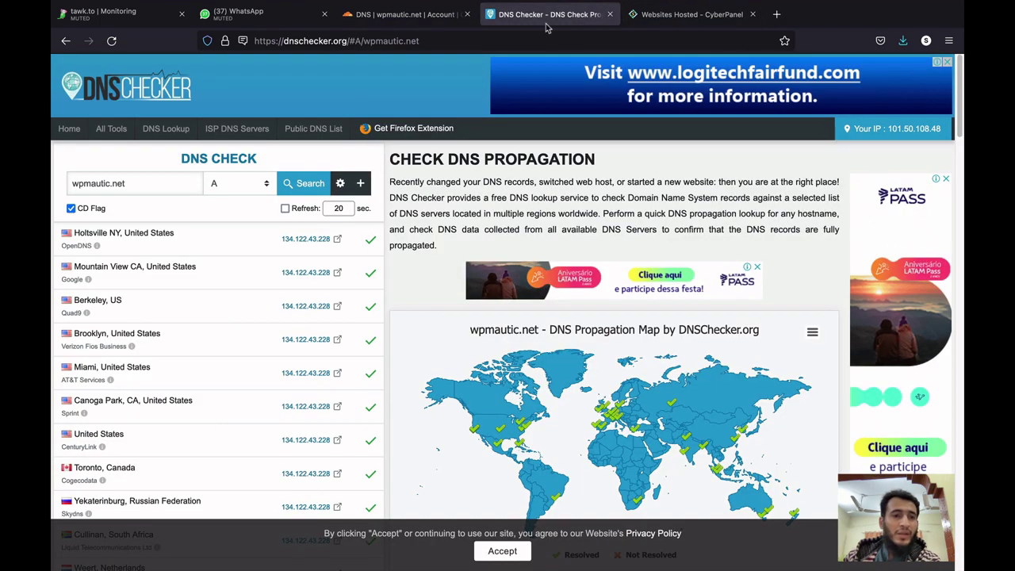
triple_click(185, 183)
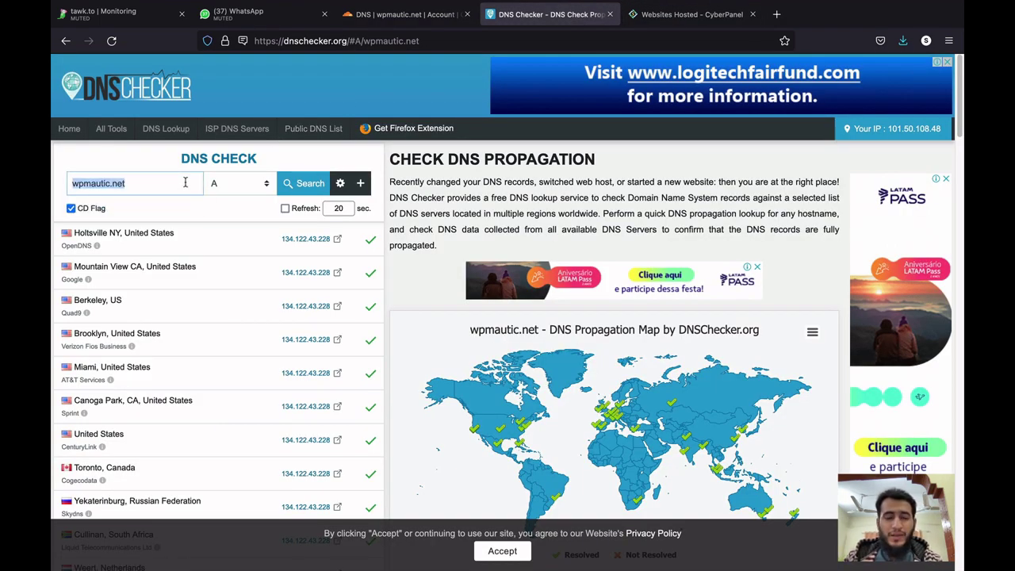
key(ctrl+v)
triple_click(187, 183)
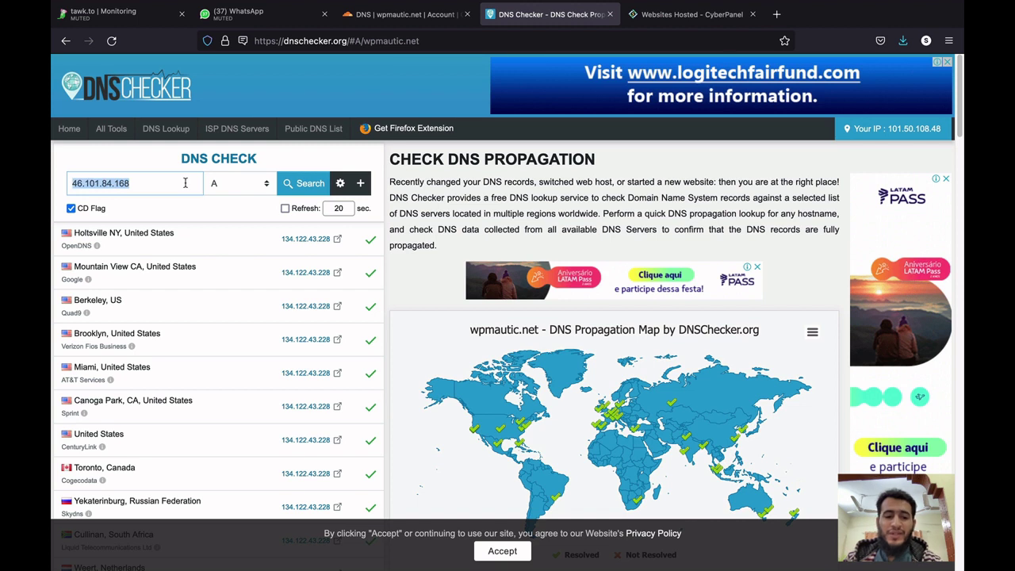
text(wp)
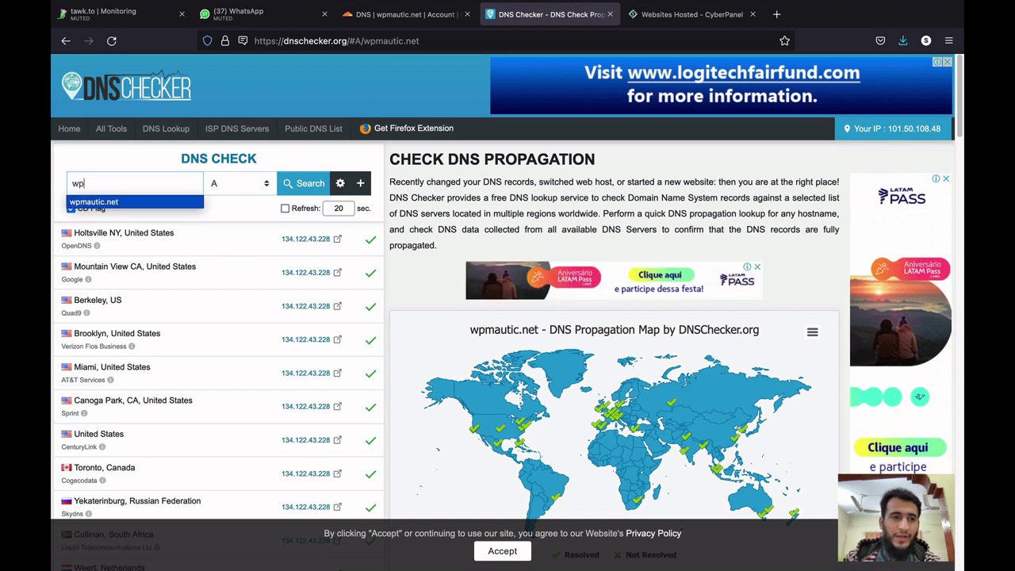
click(93, 201)
click(287, 183)
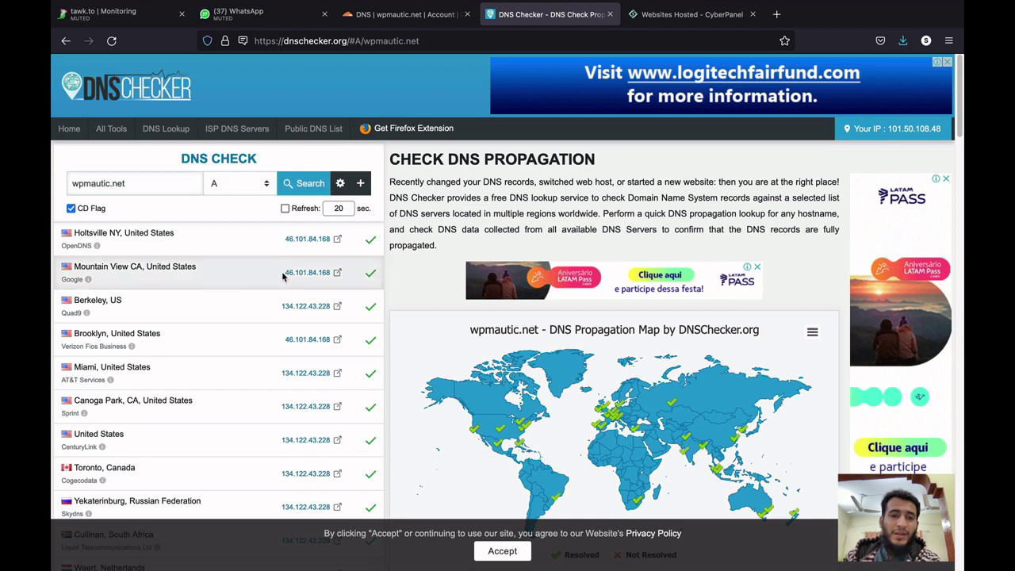
drag(318, 239, 327, 240)
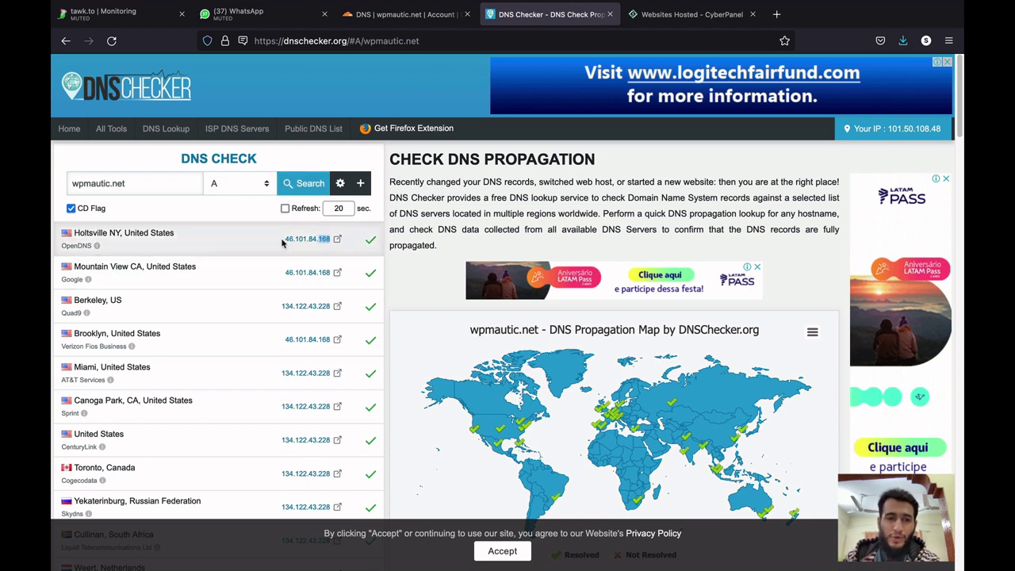
drag(284, 239, 308, 241)
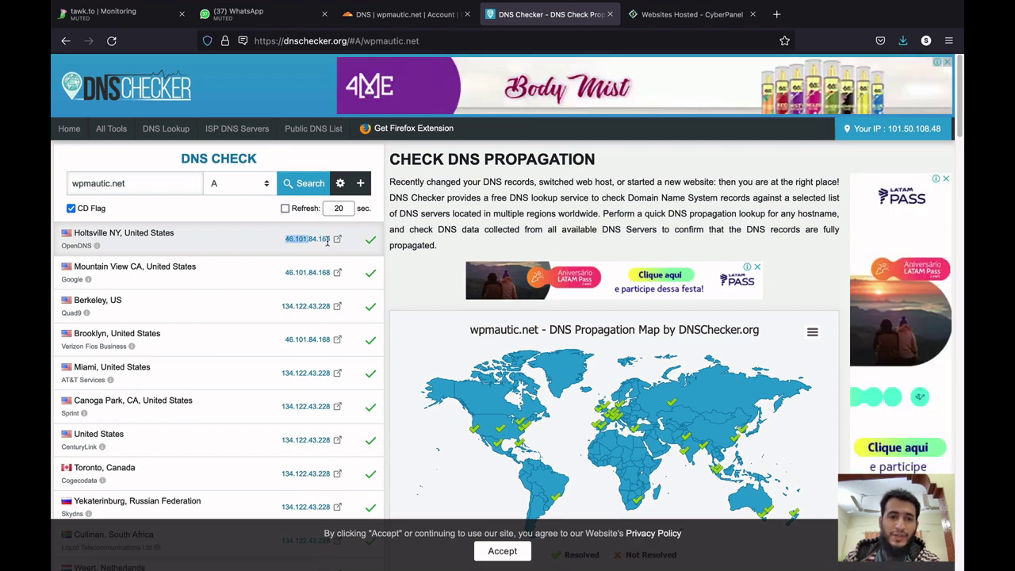
Open wpmautic.net's management page in CyberPanel, then return to Cloudflare's DNS records.
click(689, 14)
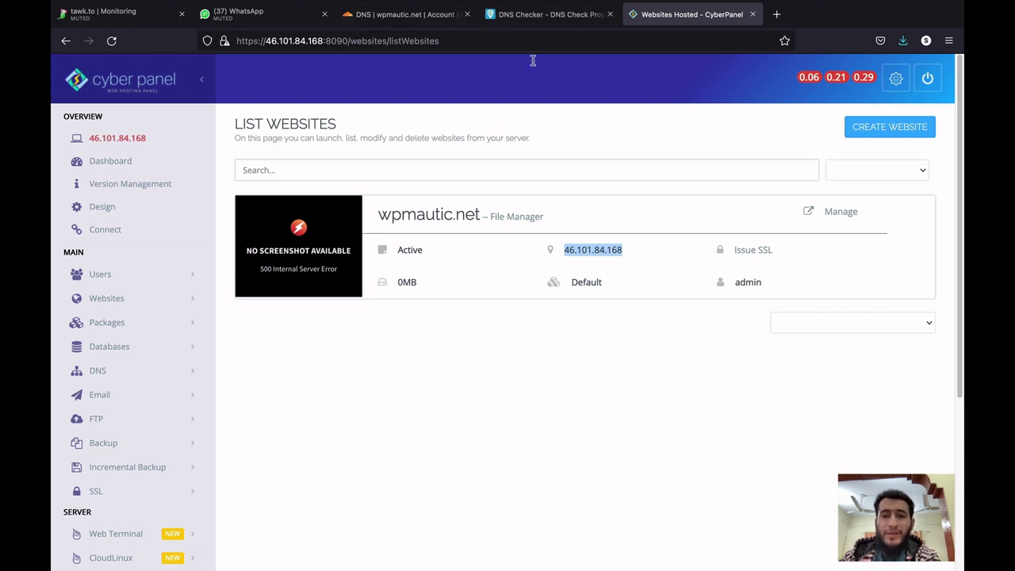
click(837, 212)
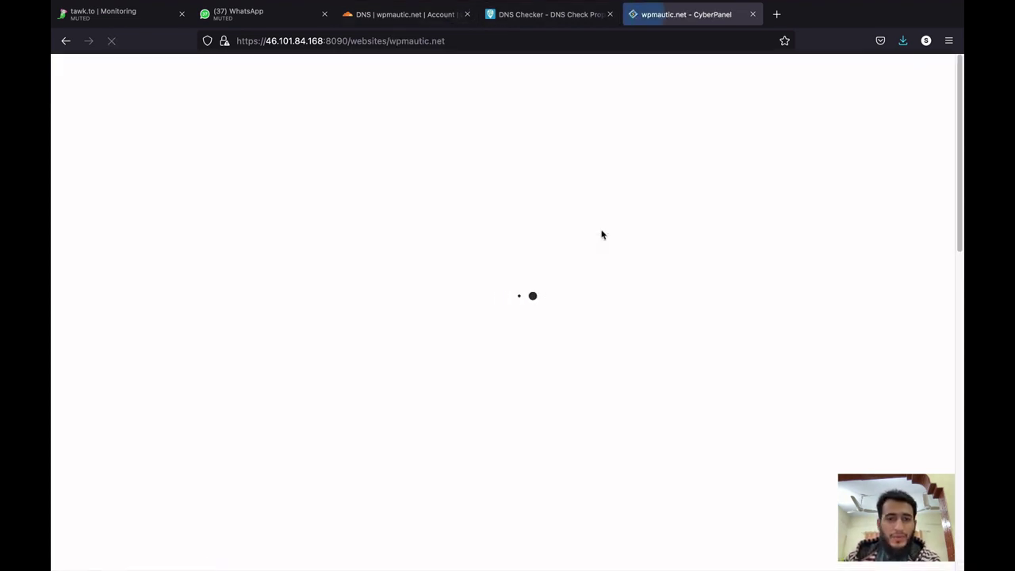
click(394, 19)
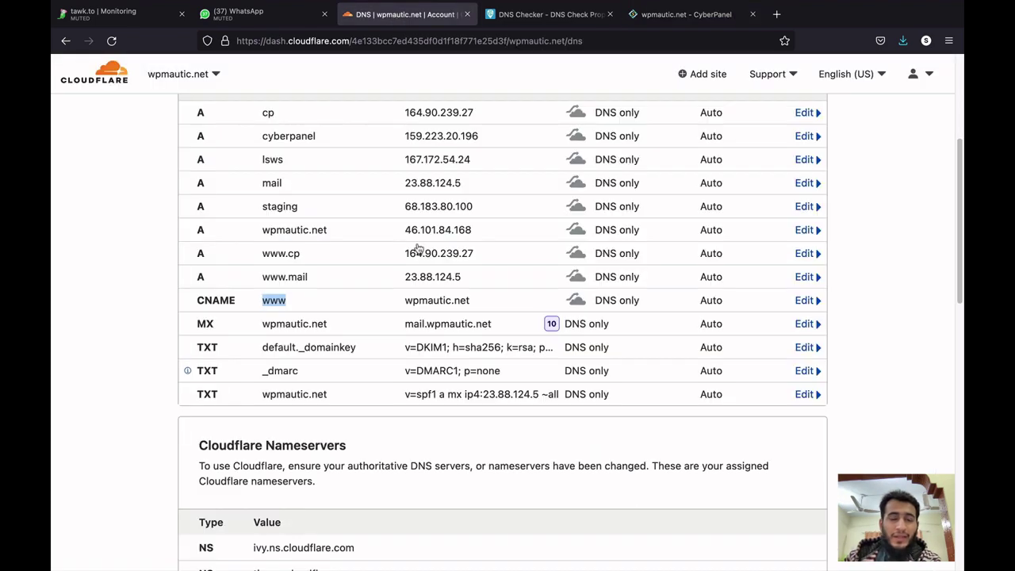
Set wpmautic.net's Cloudflare SSL/TLS encryption mode to Full.
scroll(464, 138, up, 5)
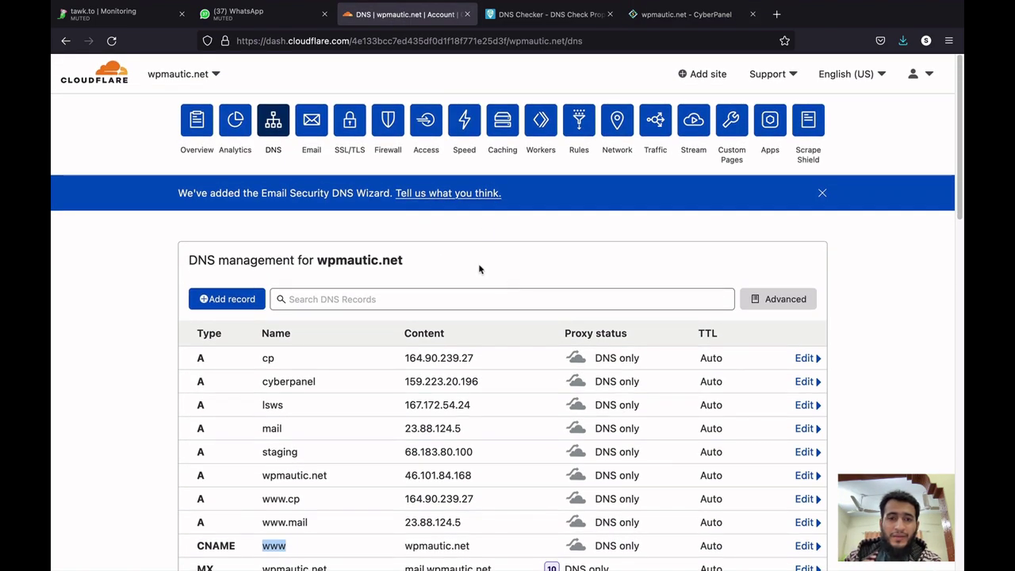
click(349, 127)
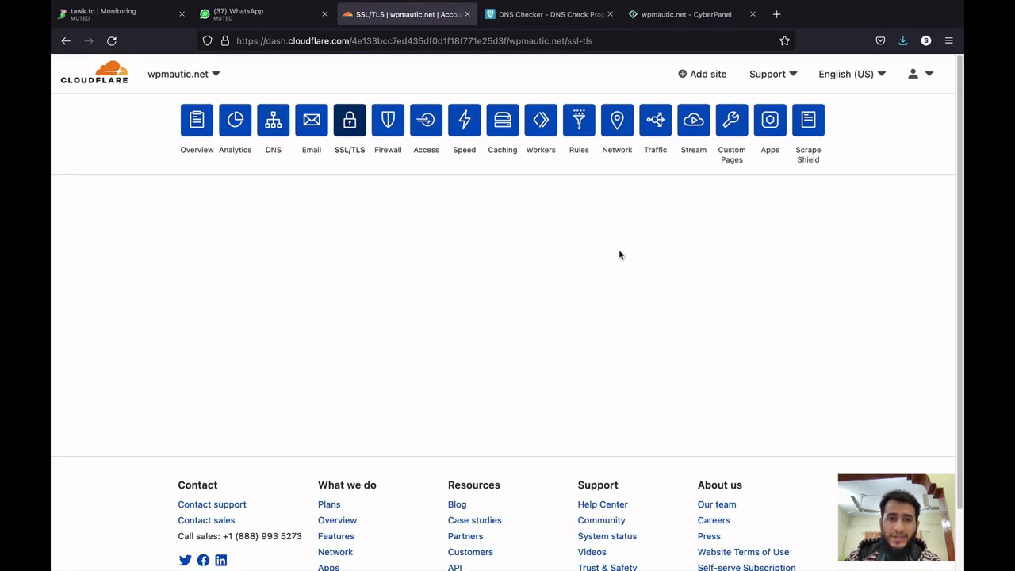
scroll(806, 269, down, 2)
scroll(806, 269, down, 3)
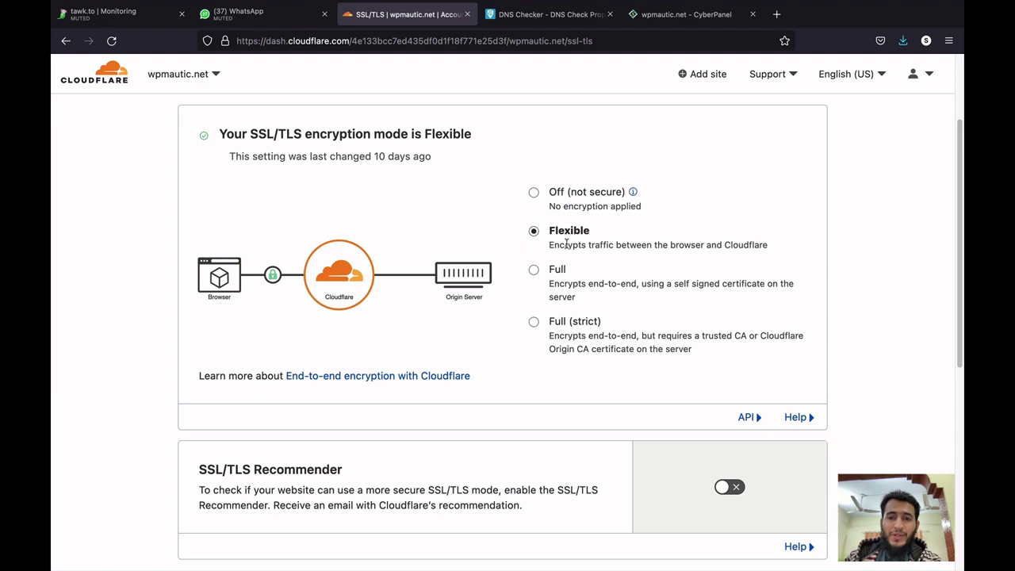
click(533, 270)
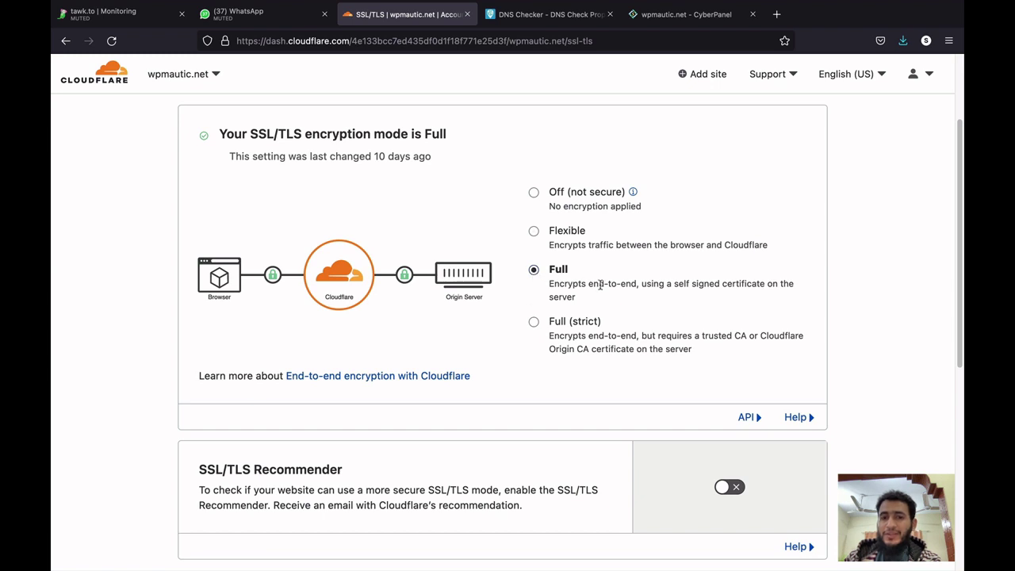
Compare CyberPanel's self-signed SSL status with the self-signed certificate note under Full mode.
click(679, 24)
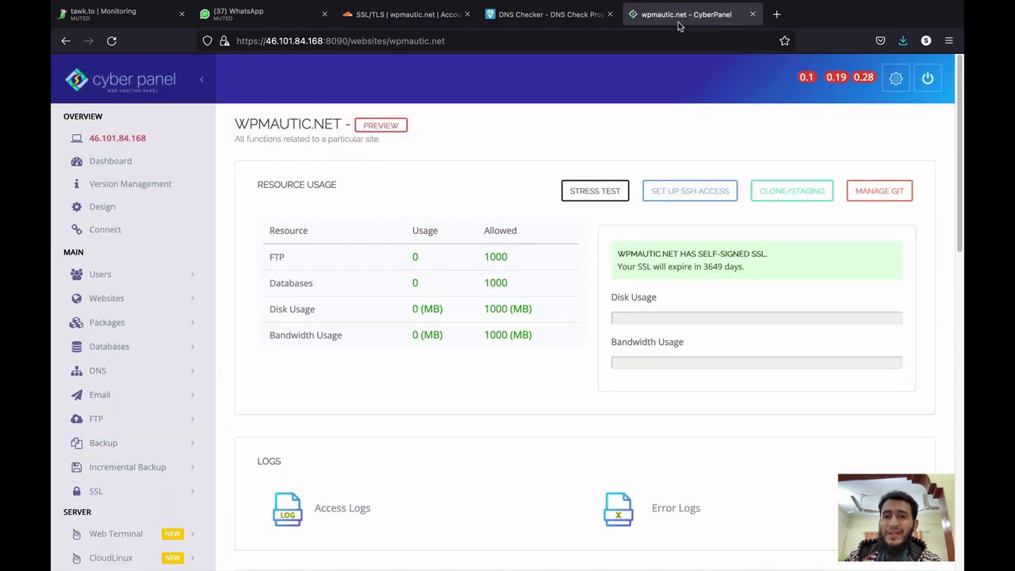
triple_click(698, 252)
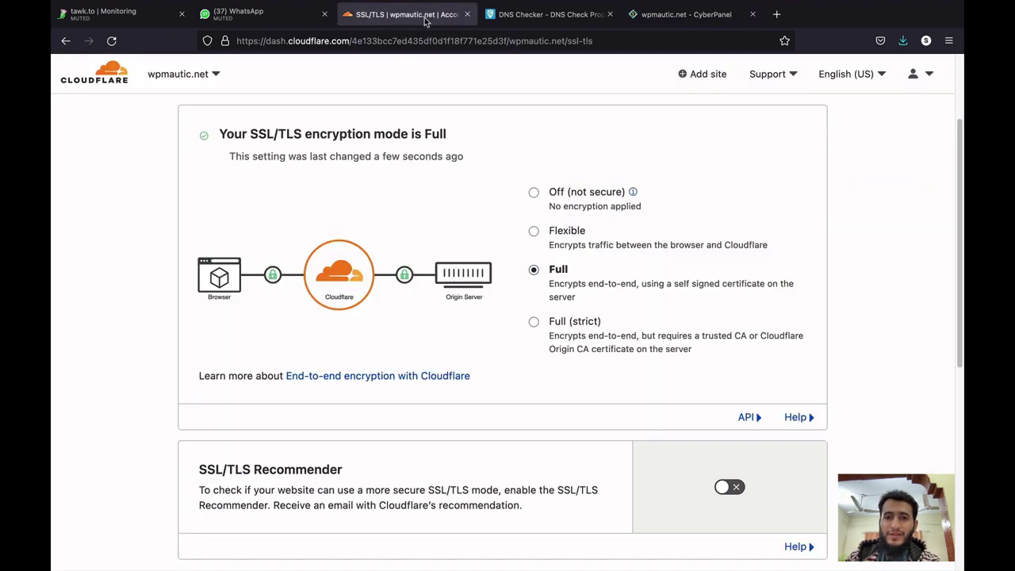
click(408, 14)
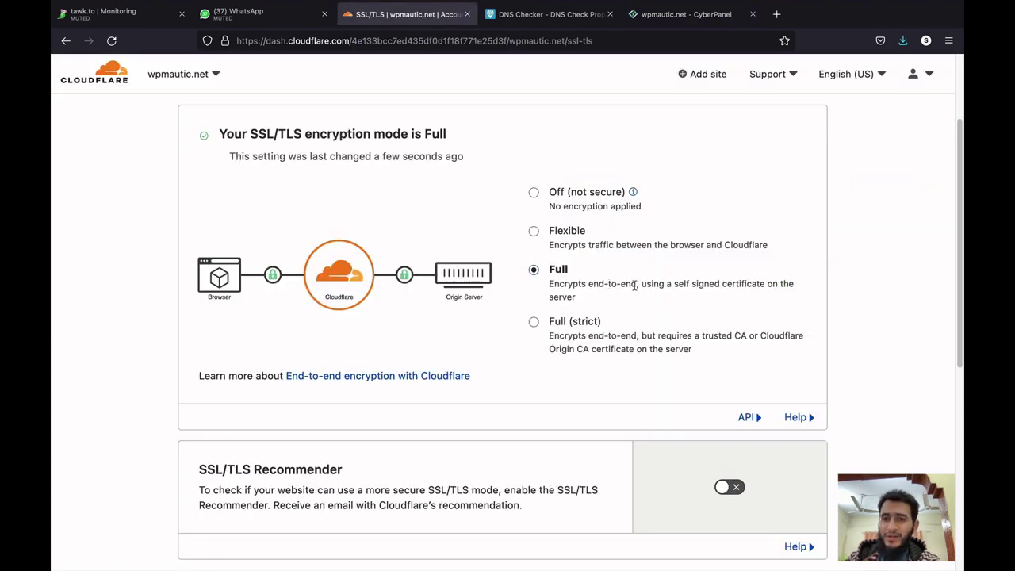
drag(642, 283, 646, 303)
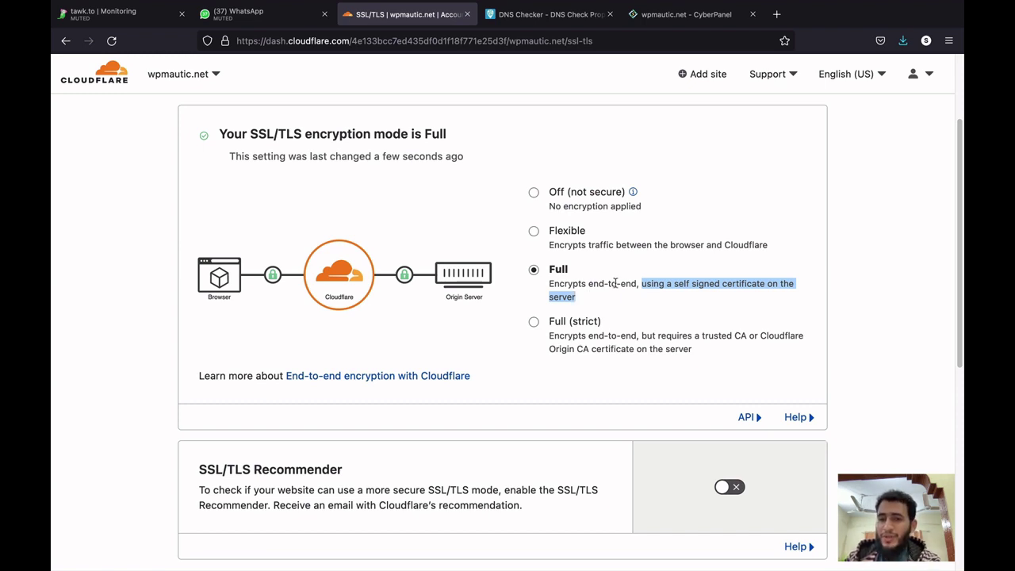
click(644, 289)
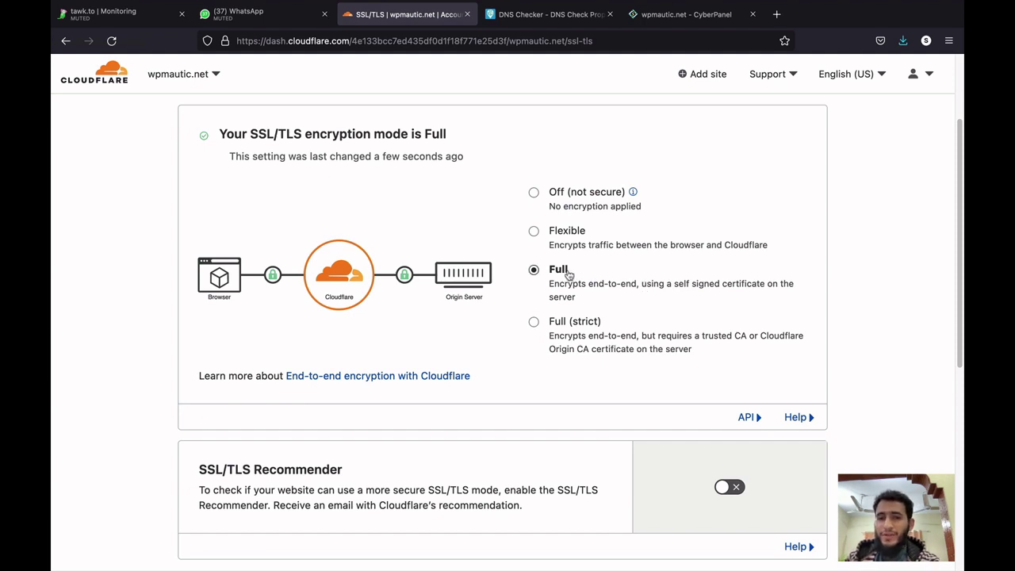
Review the Flexible mode description, reselect Full, and move the CyberPanel tab beside Cloudflare.
click(534, 232)
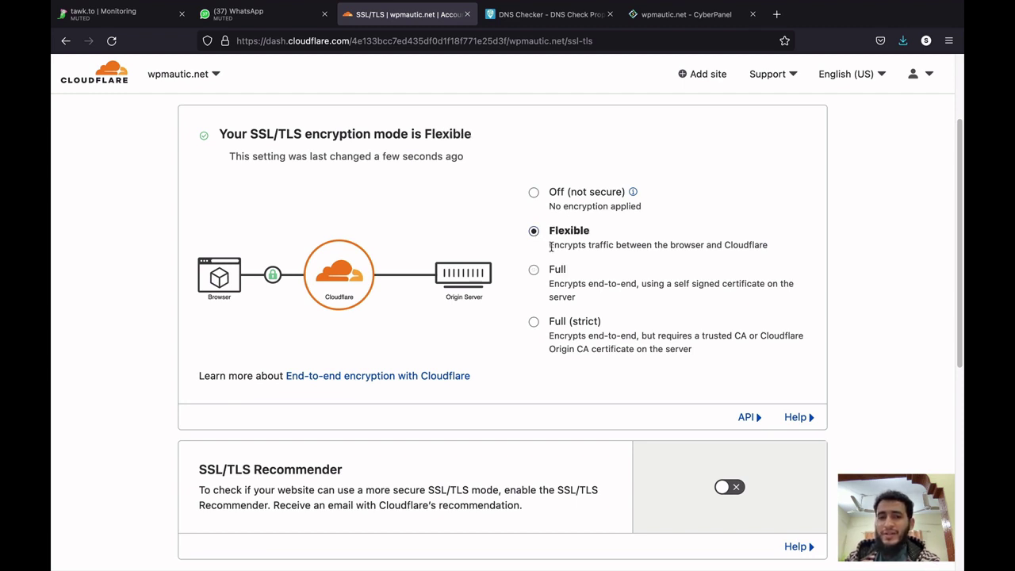
drag(550, 246, 655, 250)
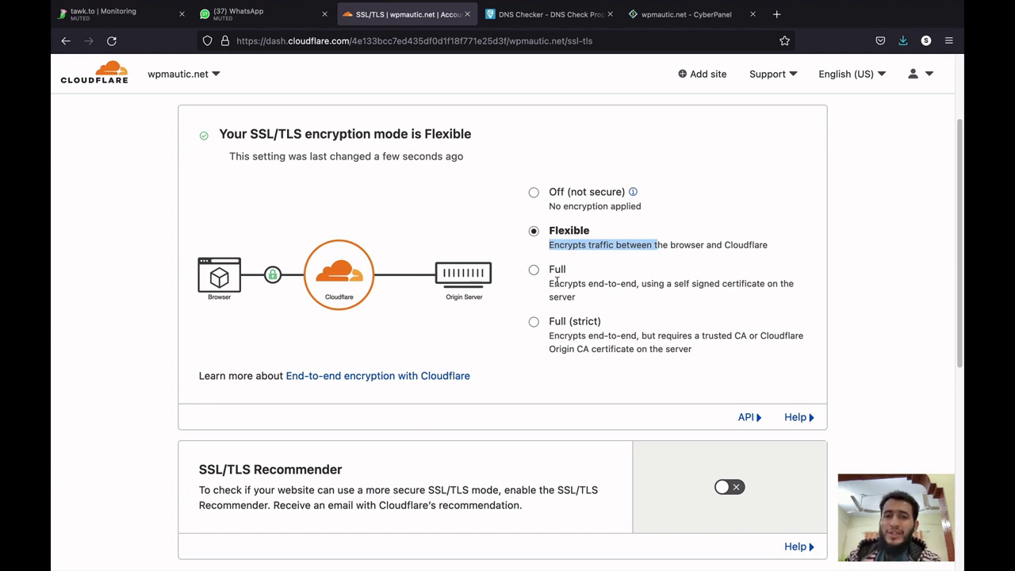
click(534, 272)
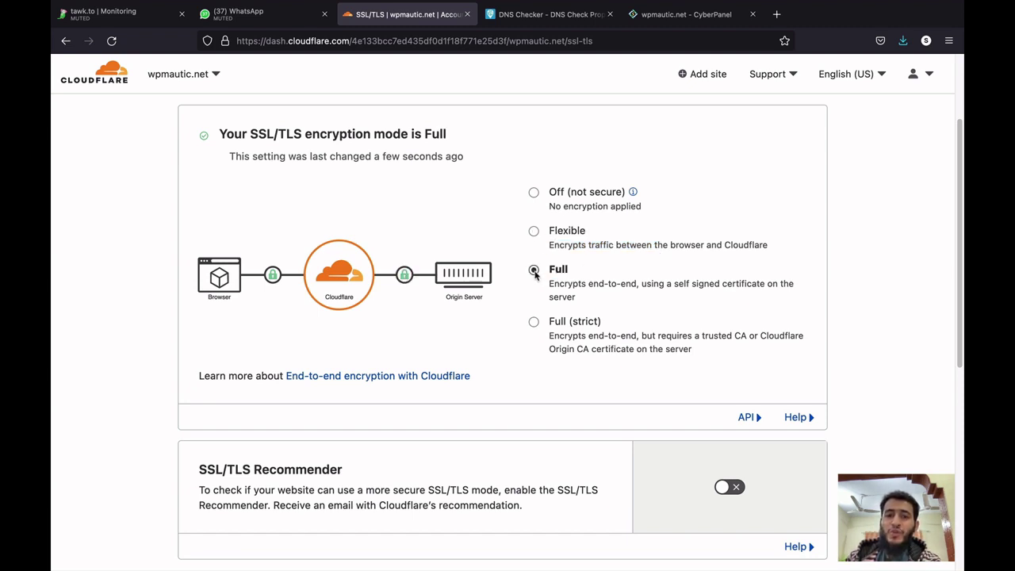
drag(684, 14, 540, 16)
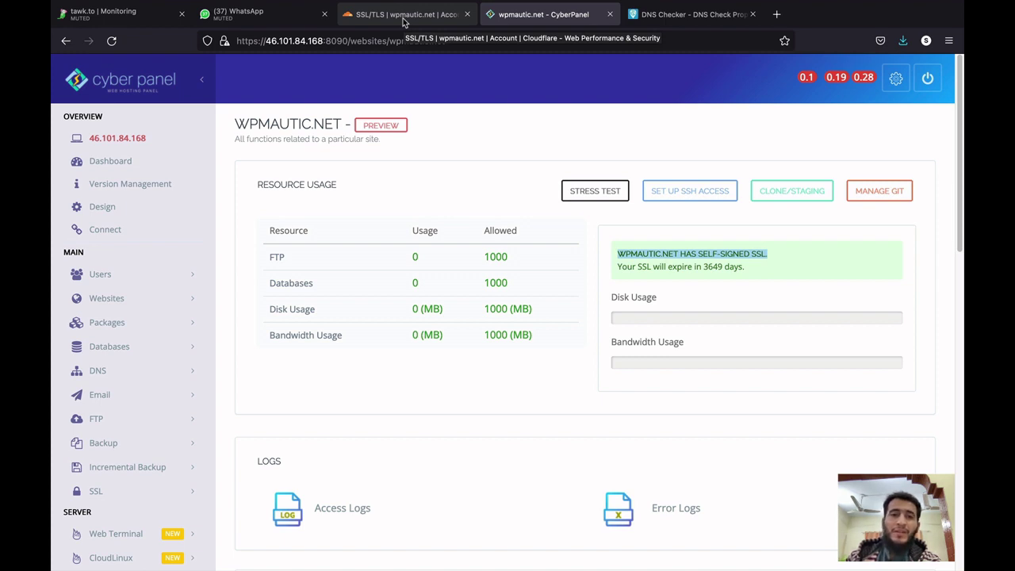
click(403, 17)
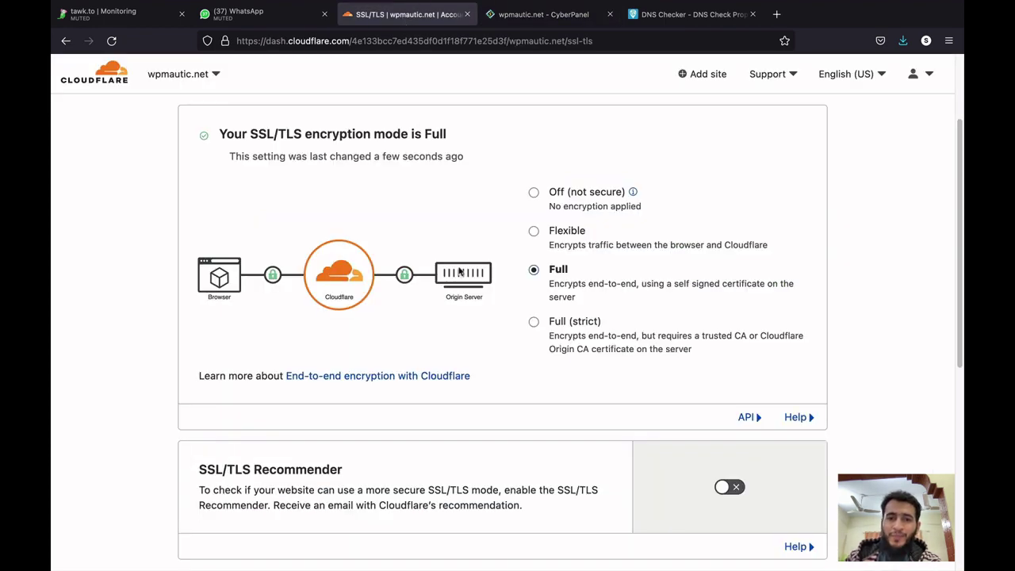
click(533, 324)
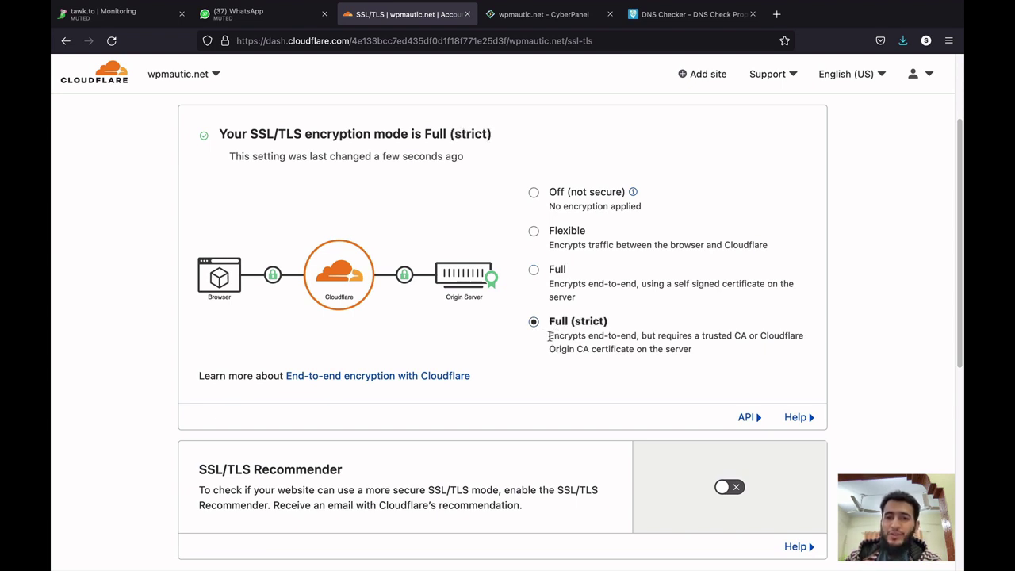
click(541, 22)
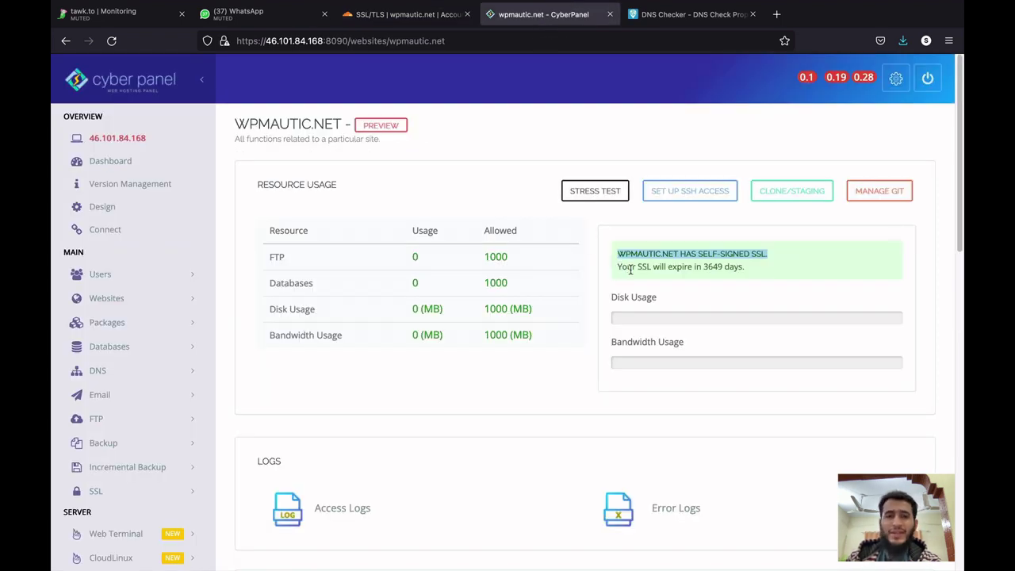
click(425, 24)
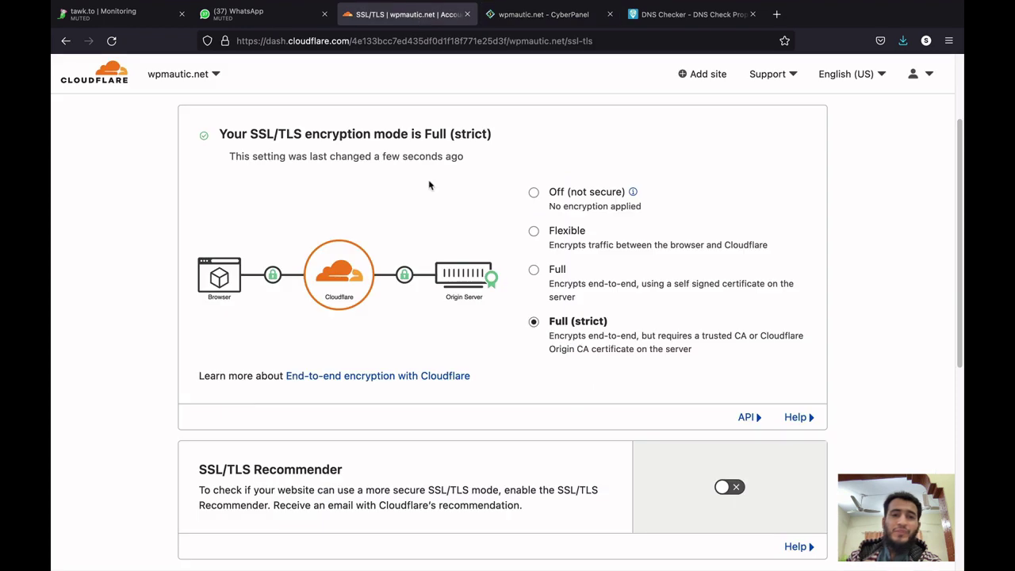
scroll(434, 234, up, 1)
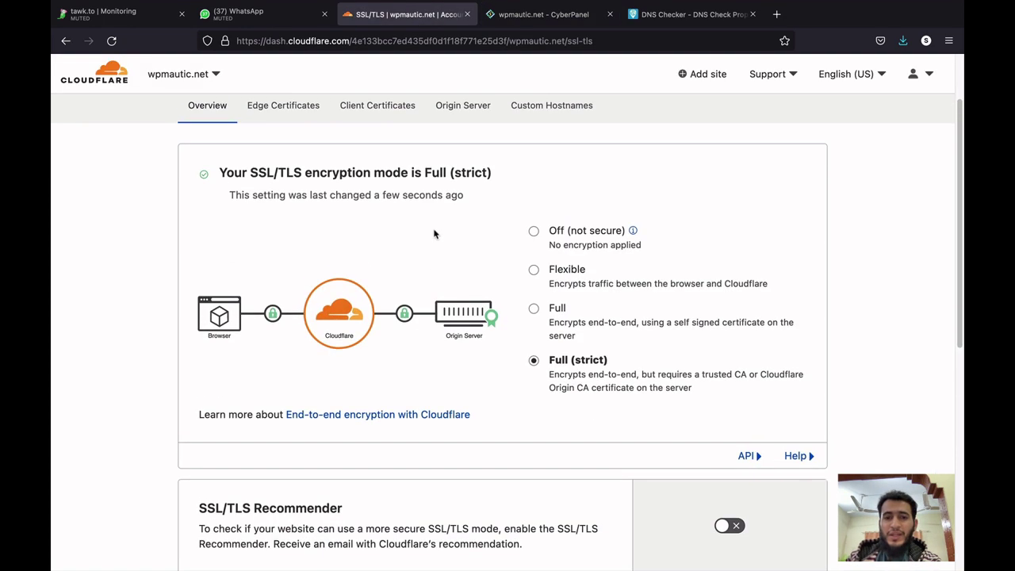
click(534, 309)
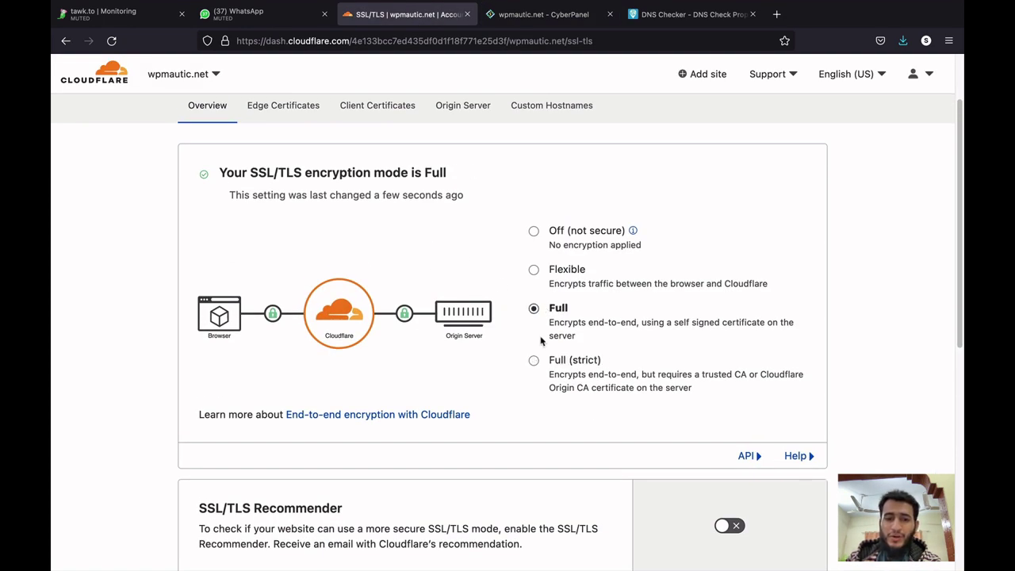
click(533, 361)
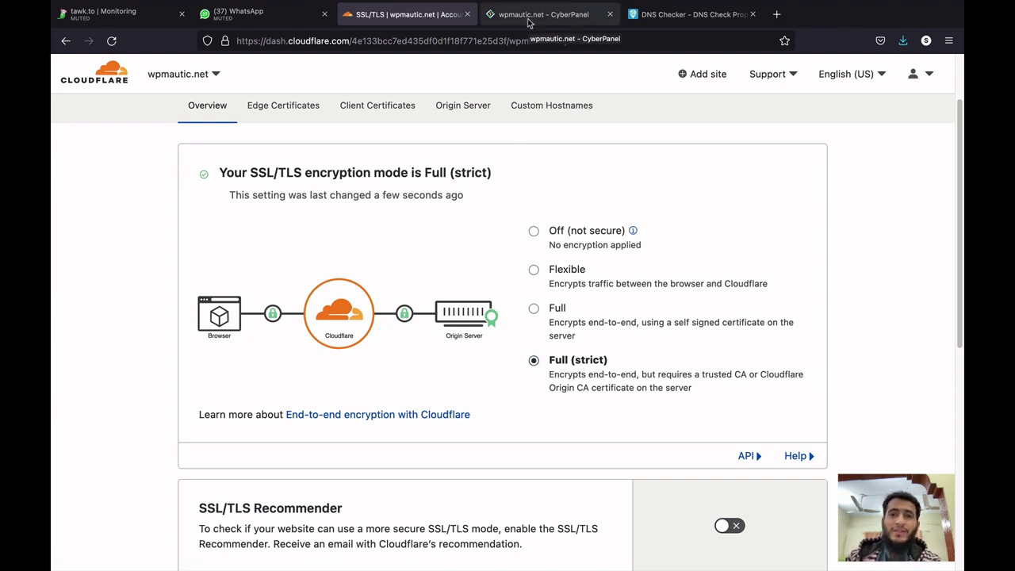
click(528, 22)
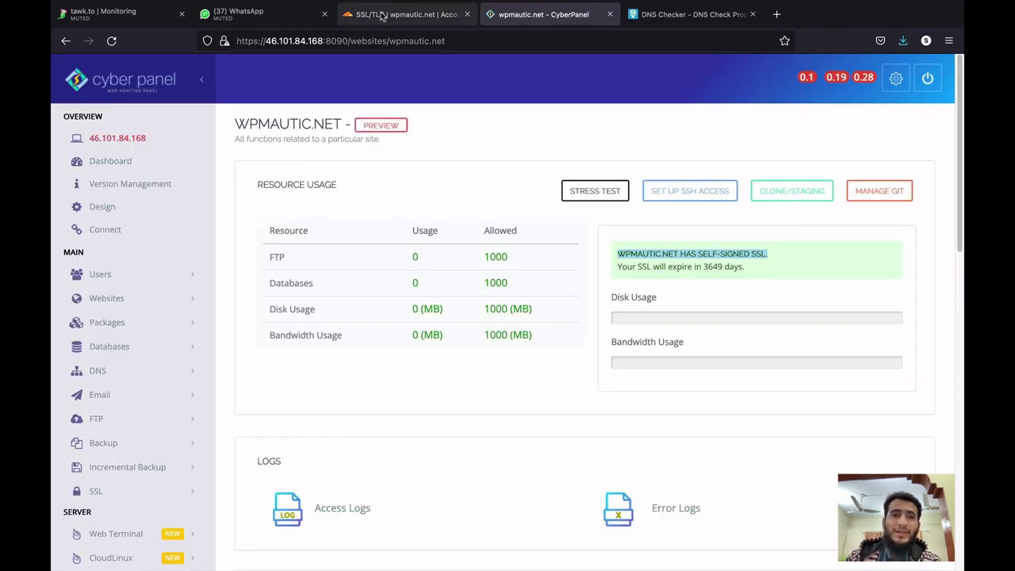
click(382, 17)
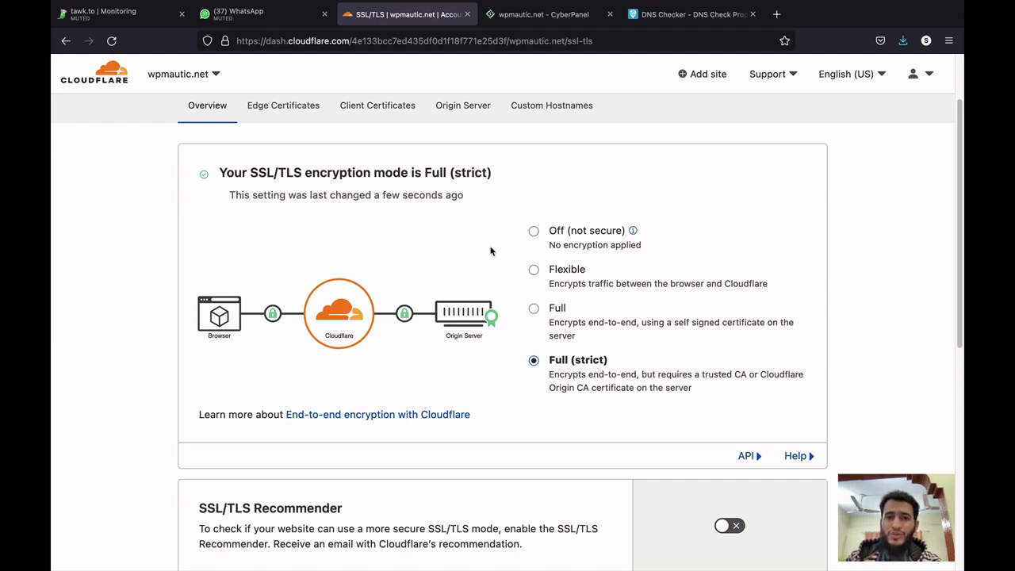
click(531, 309)
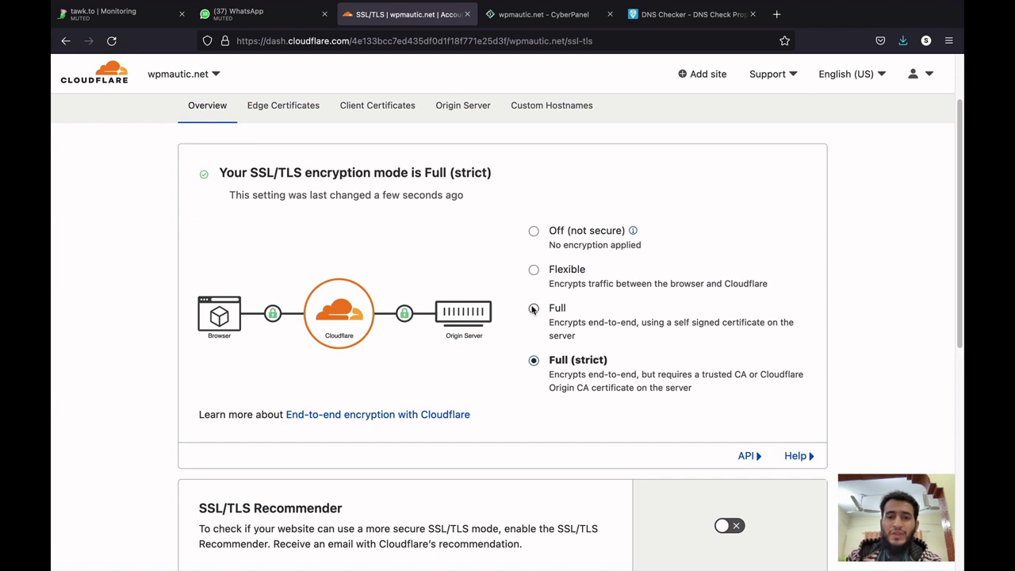
click(534, 16)
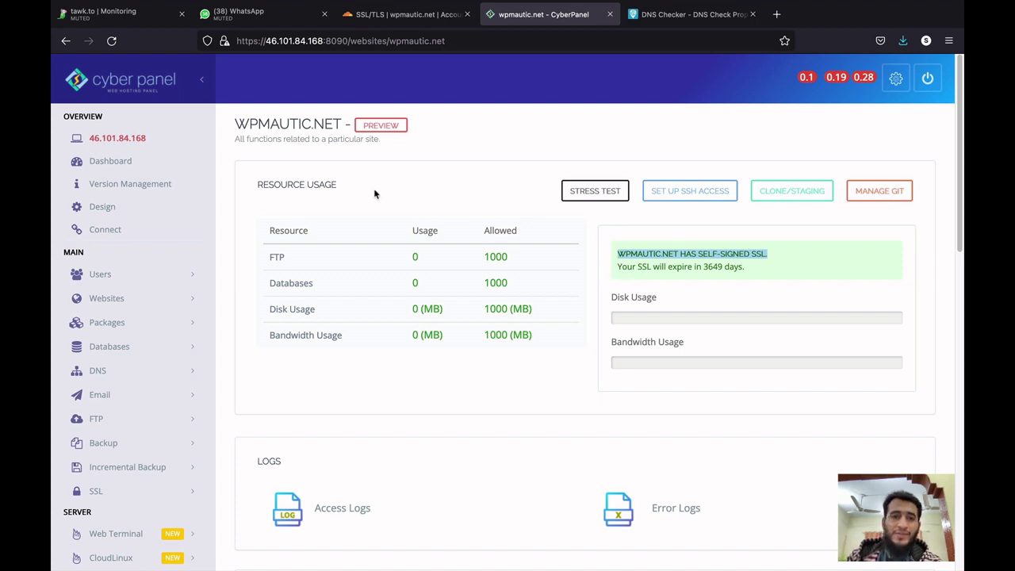
drag(233, 124, 340, 121)
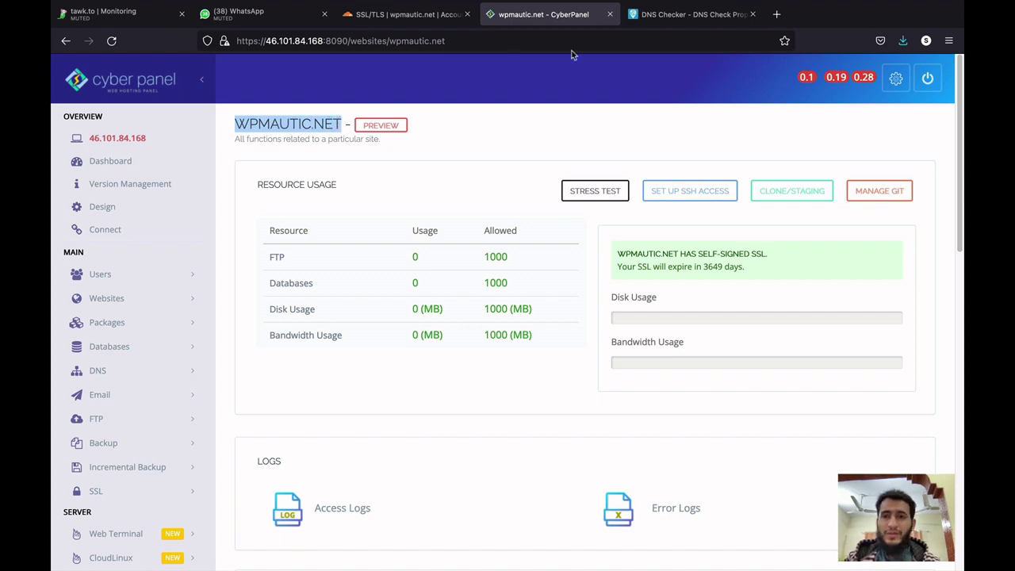
click(777, 16)
text(wpmautic.net)
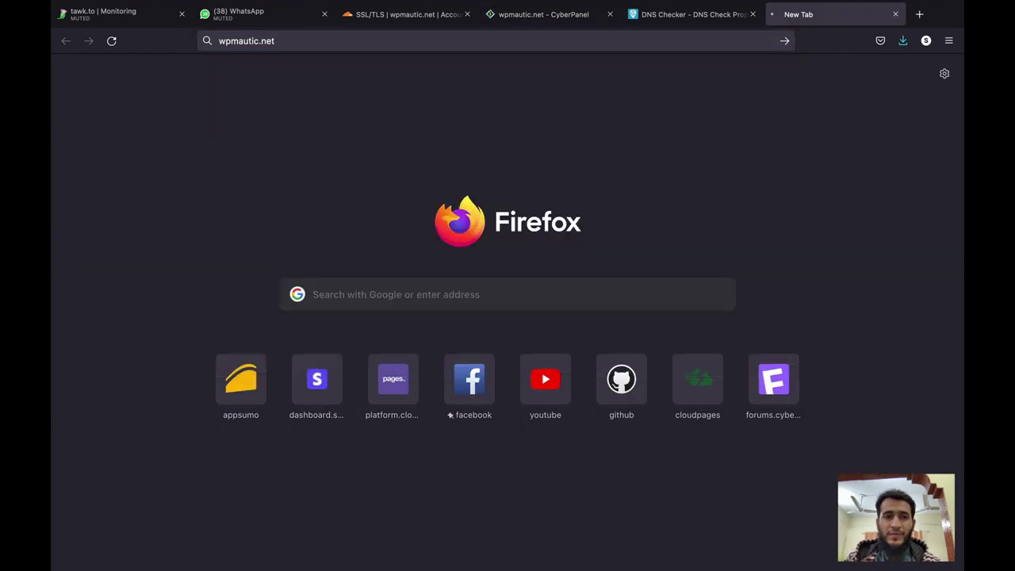
key(Return)
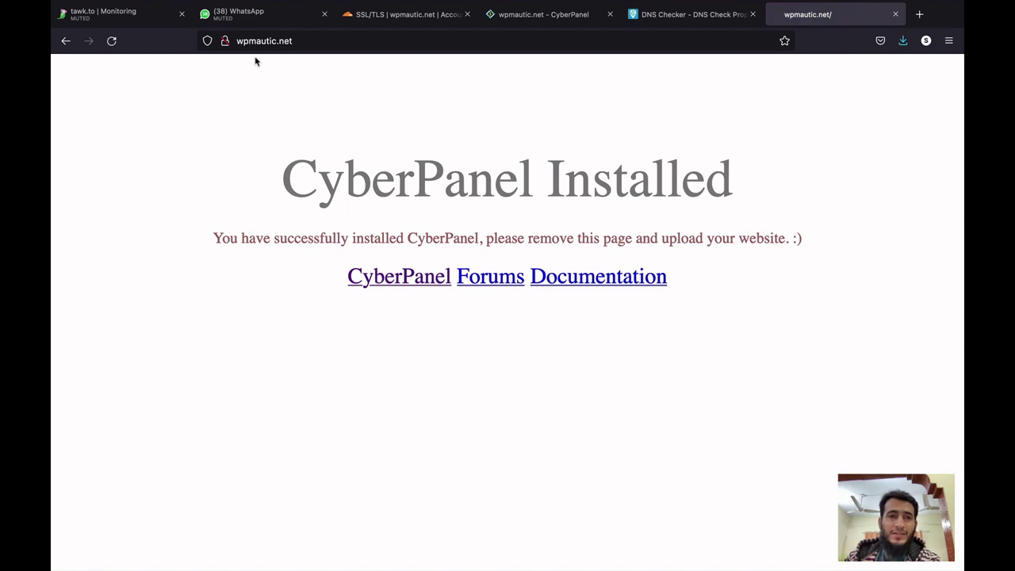
click(238, 42)
text(https://)
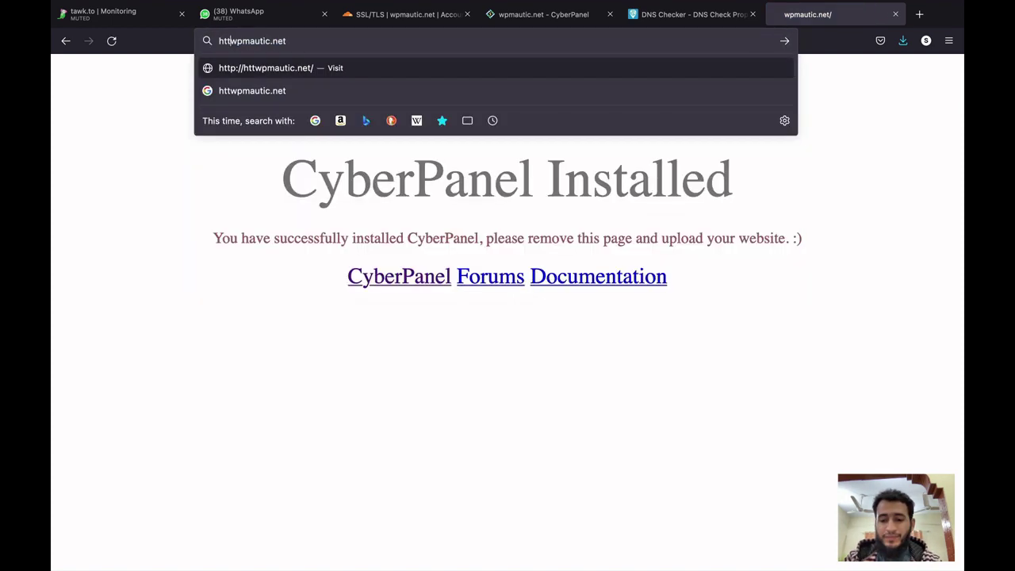
key(Return)
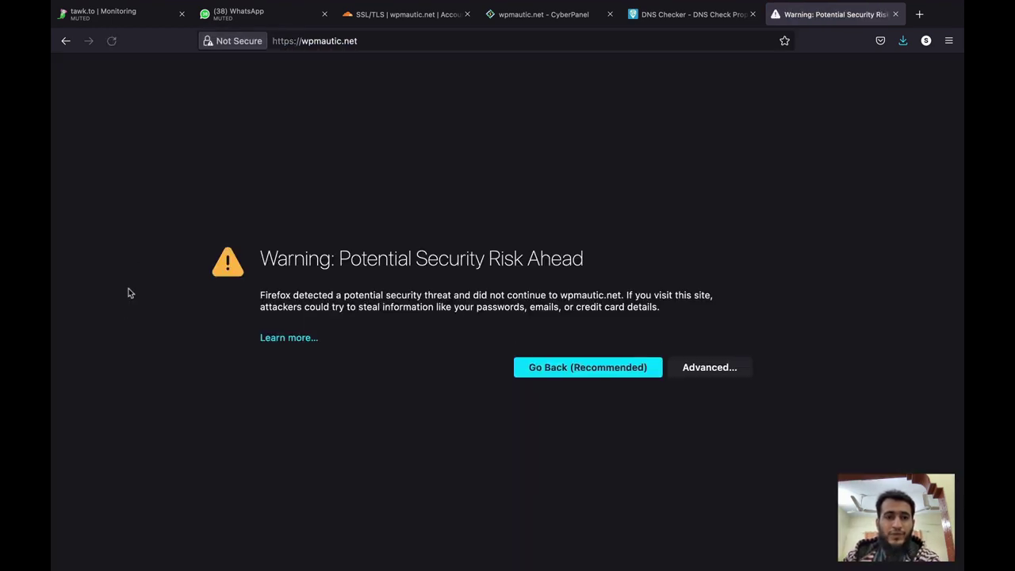
click(714, 369)
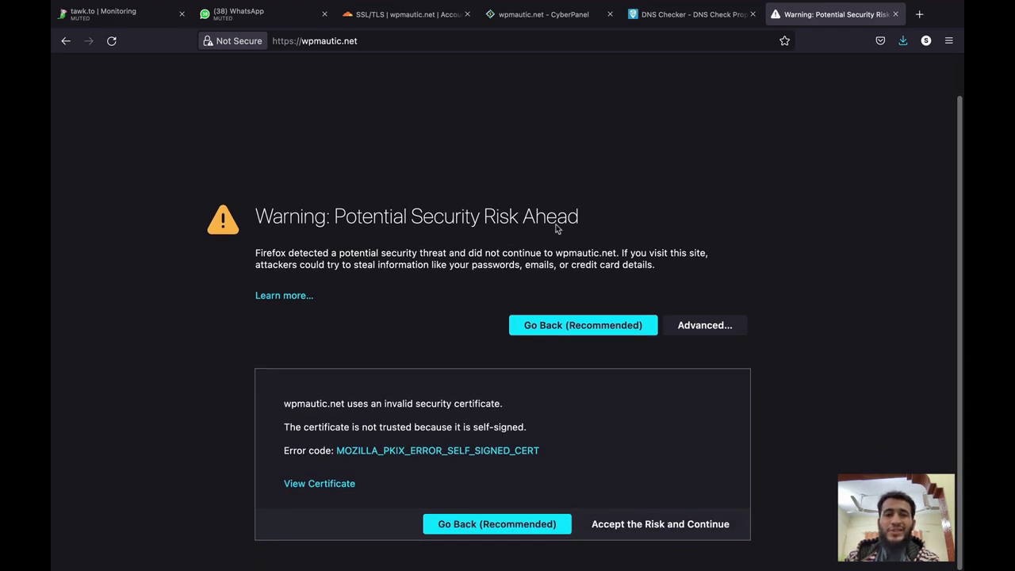
Navigate to wpmautic.net's DNS records page in the Cloudflare dashboard.
click(418, 26)
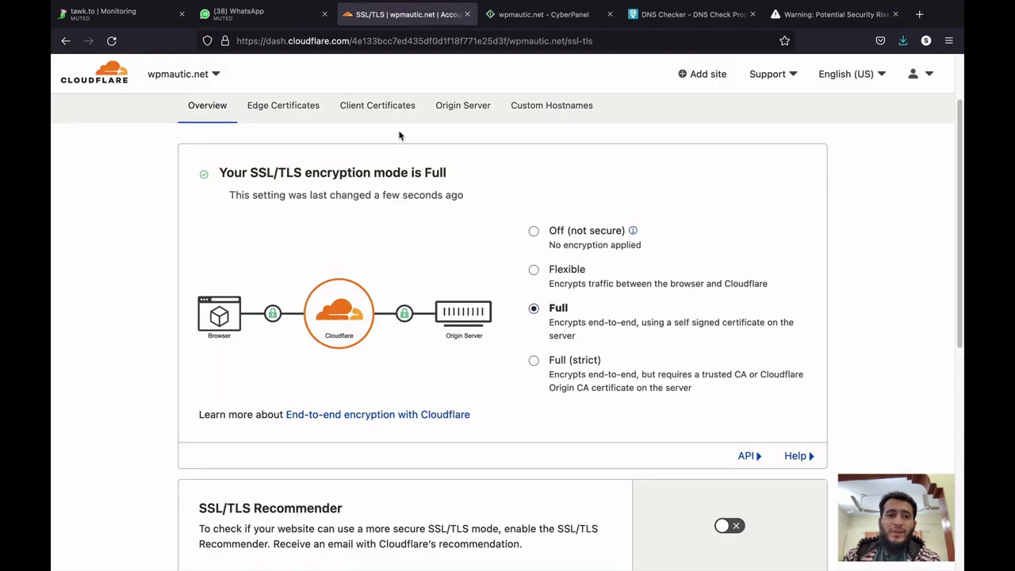
click(202, 123)
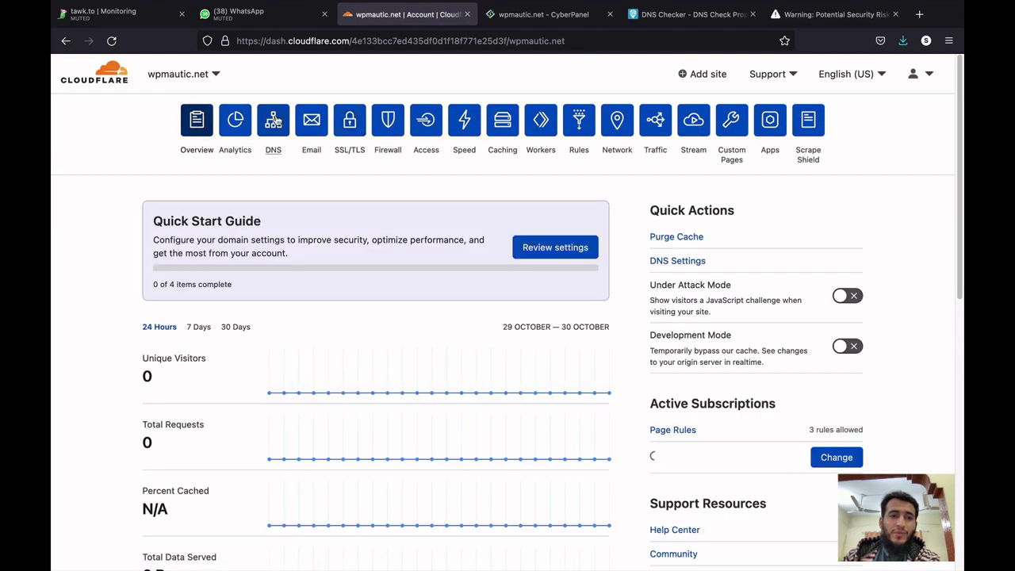
click(273, 121)
scroll(278, 232, down, 2)
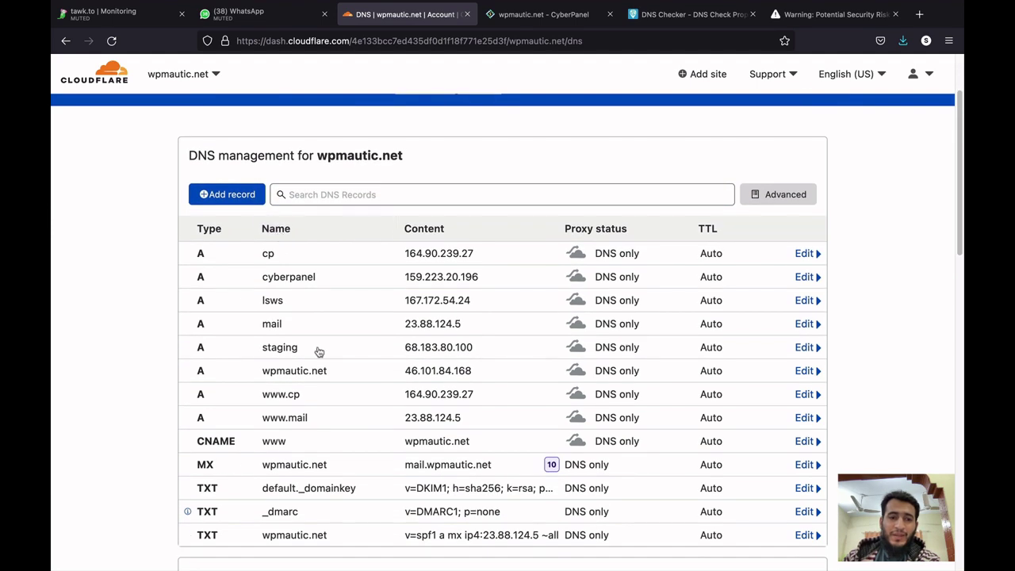
scroll(319, 352, up, 2)
click(343, 139)
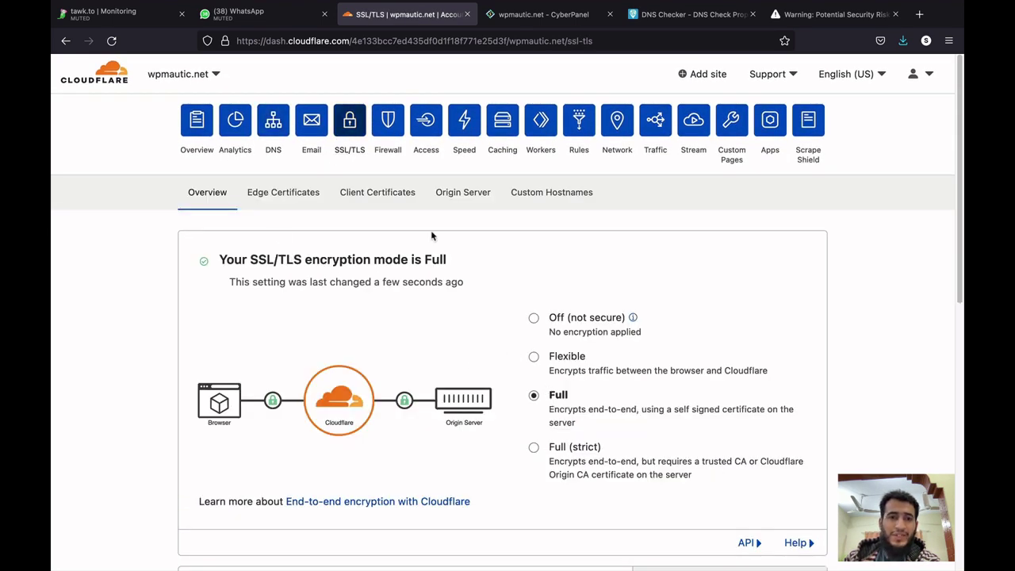
click(274, 125)
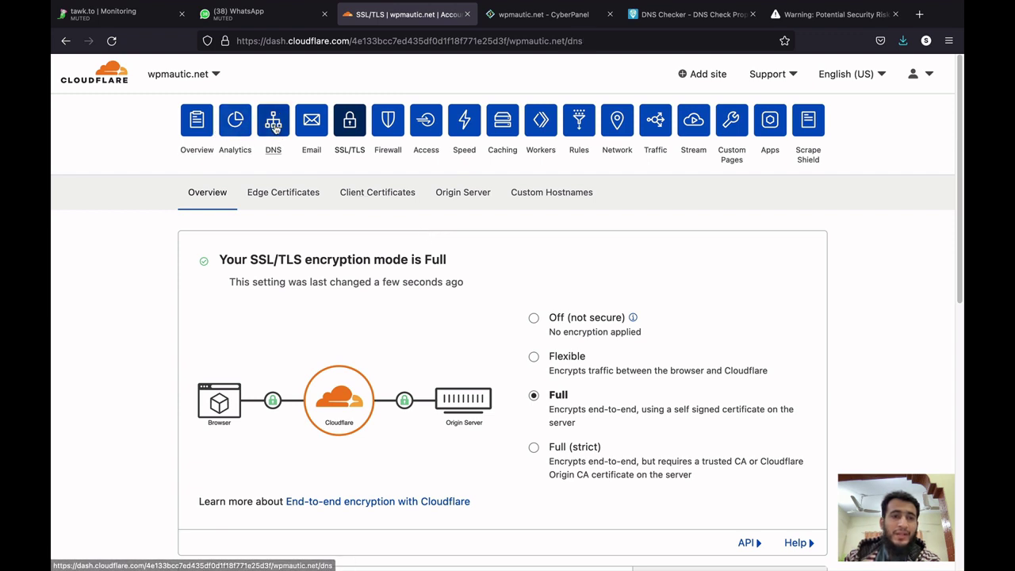
scroll(165, 299, down, 3)
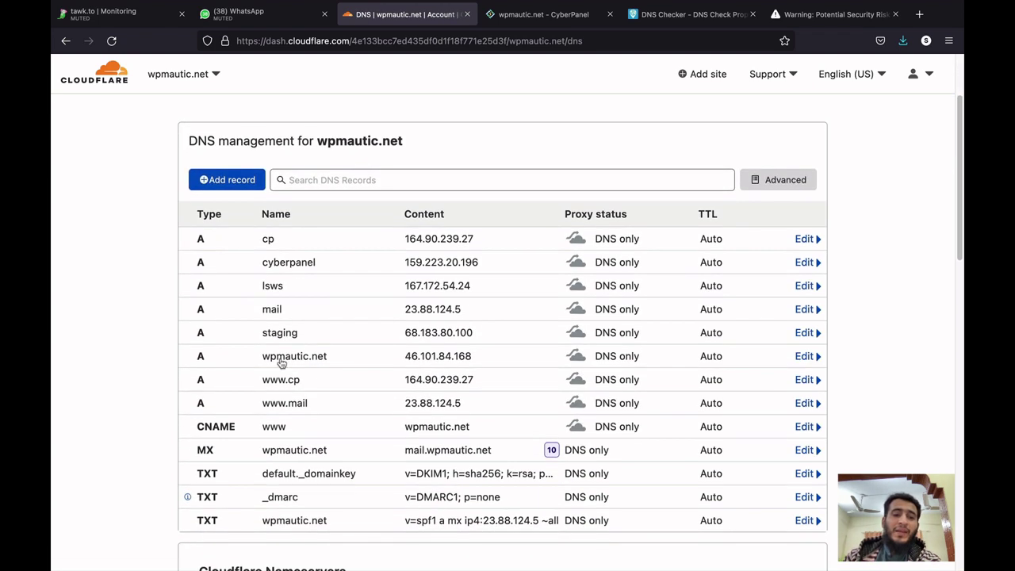
Open the wpmautic.net A record (46.101.84.168, DNS only) and the www CNAME for editing.
click(322, 362)
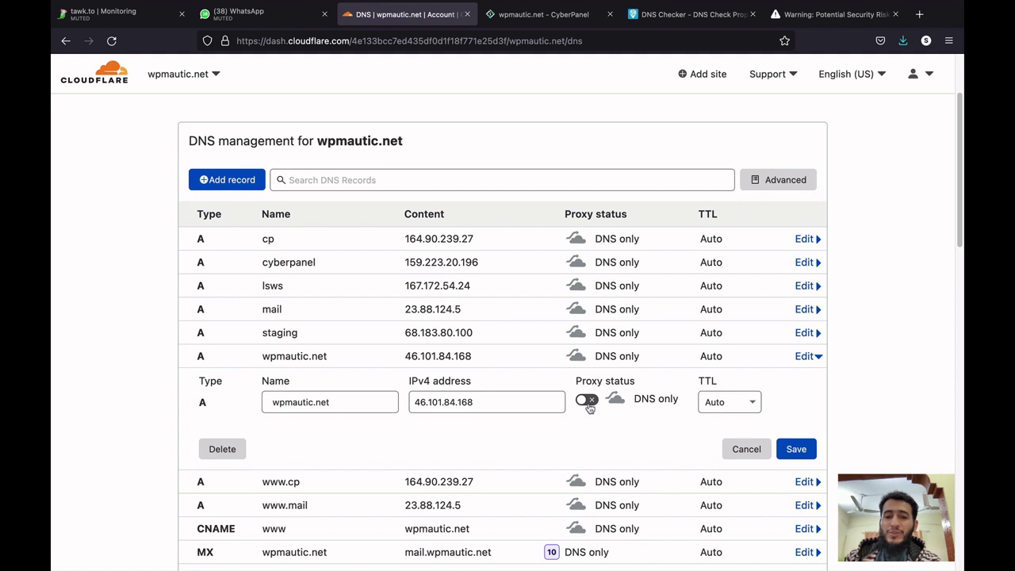
scroll(899, 410, down, 2)
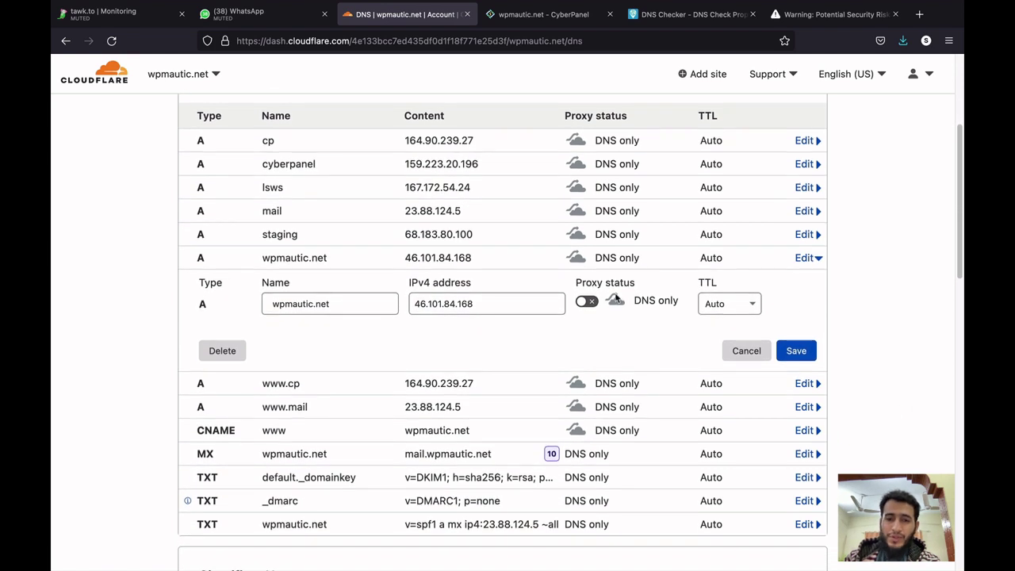
click(437, 432)
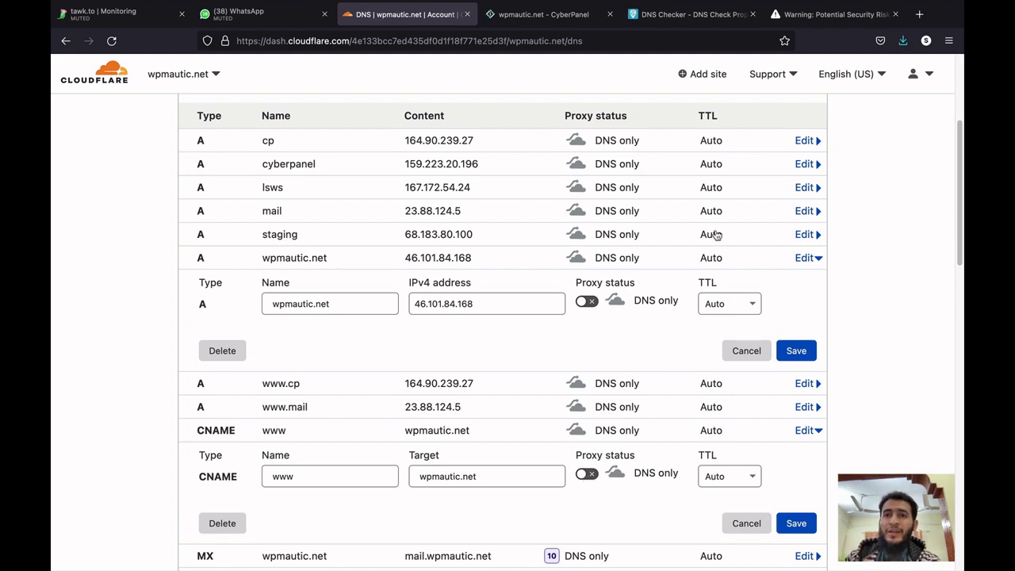
click(833, 14)
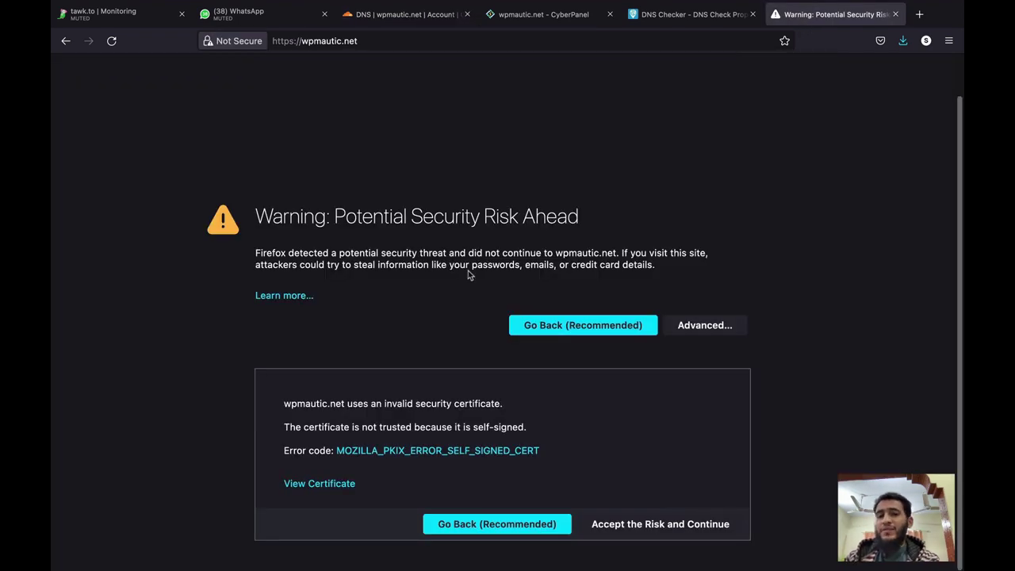
click(405, 15)
scroll(333, 151, up, 5)
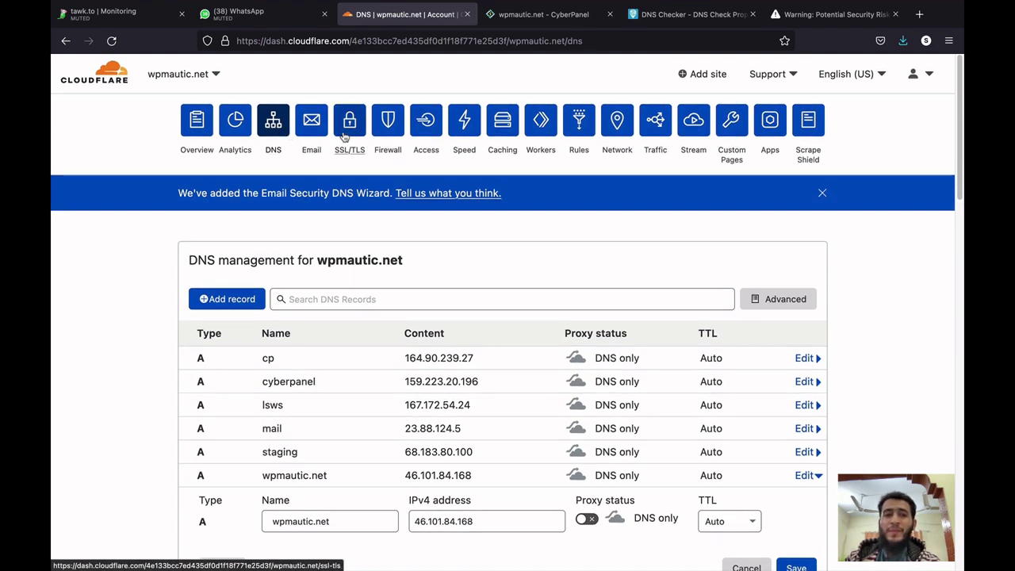
Place the certificate warning tab beside CyberPanel and confirm Cloudflare's SSL/TLS mode shows Full.
click(351, 125)
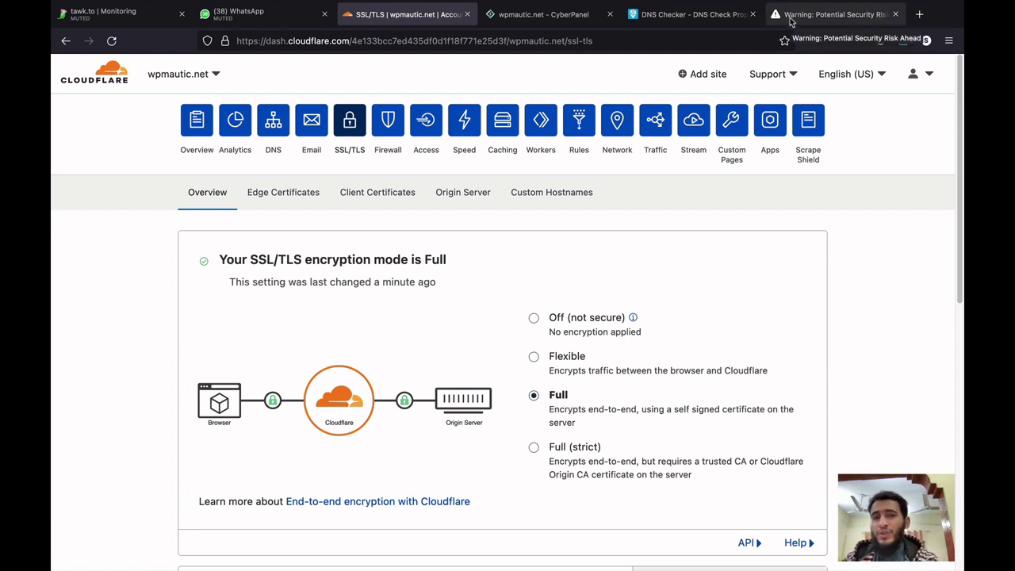
click(571, 16)
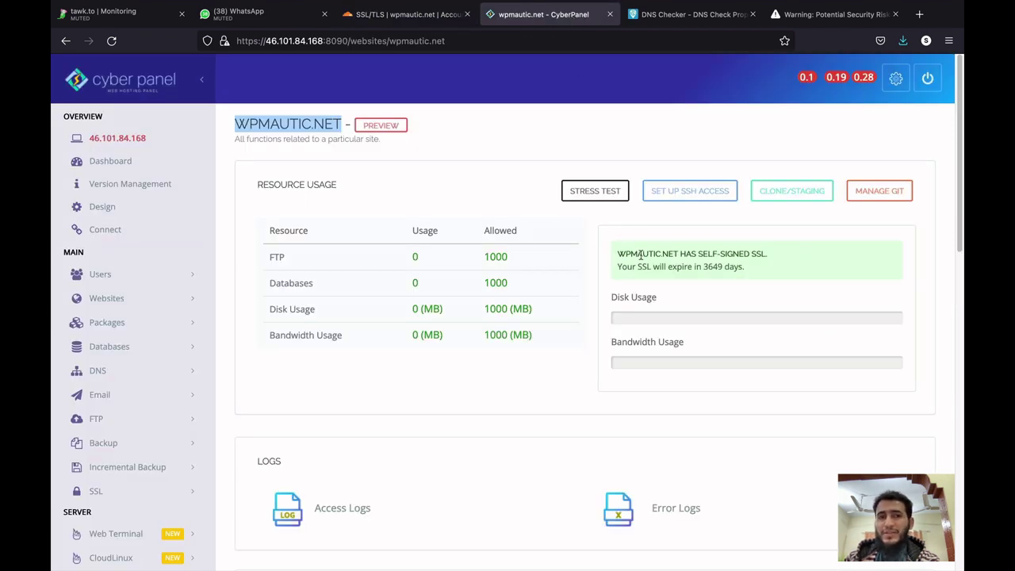
click(838, 15)
drag(838, 16, 720, 20)
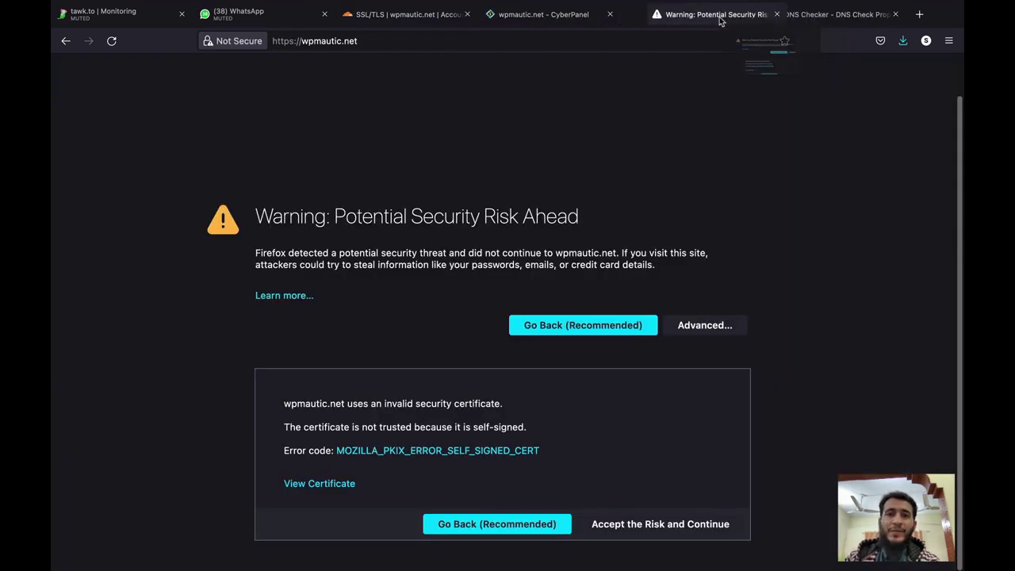
click(435, 19)
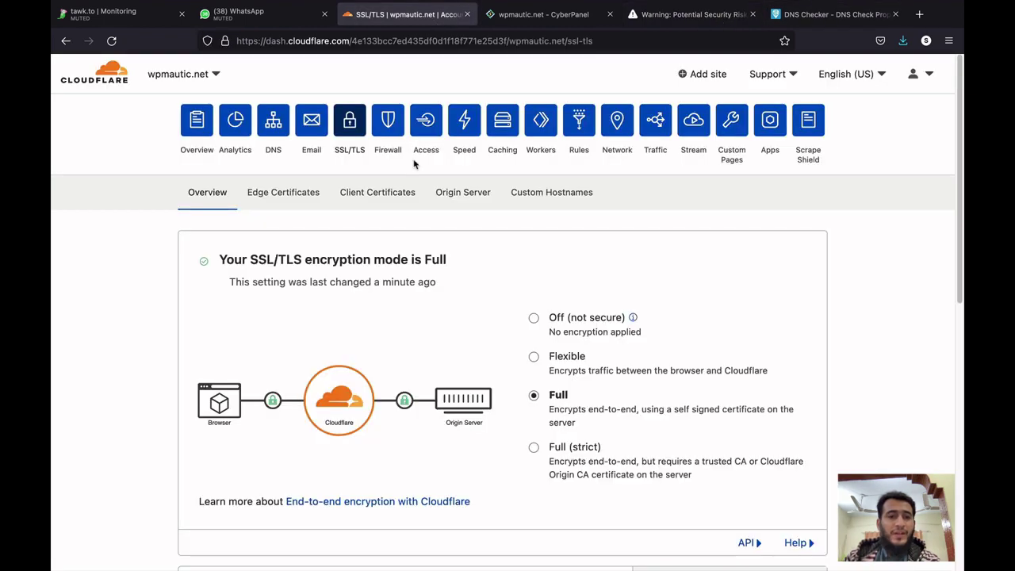
scroll(161, 329, down, 1)
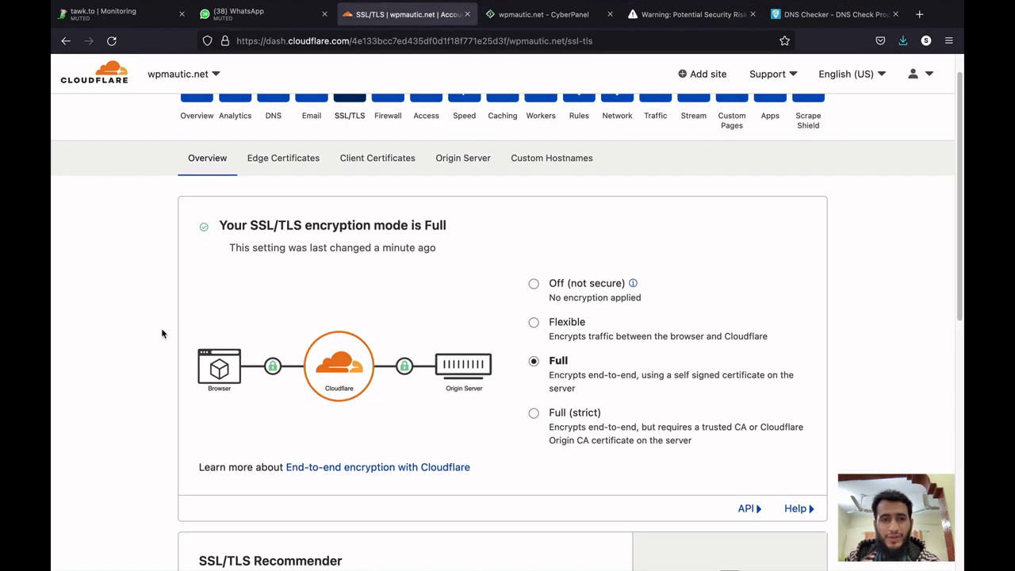
scroll(161, 329, up, 1)
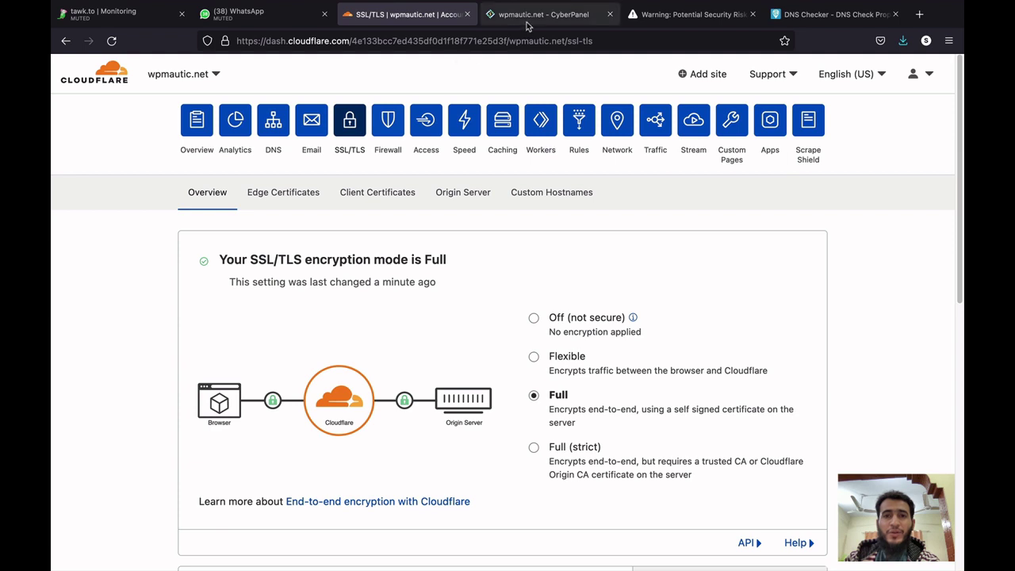
click(527, 20)
Choose wpmautic.net on CyberPanel's Manage SSL page and issue its Let's Encrypt certificate.
scroll(256, 256, down, 2)
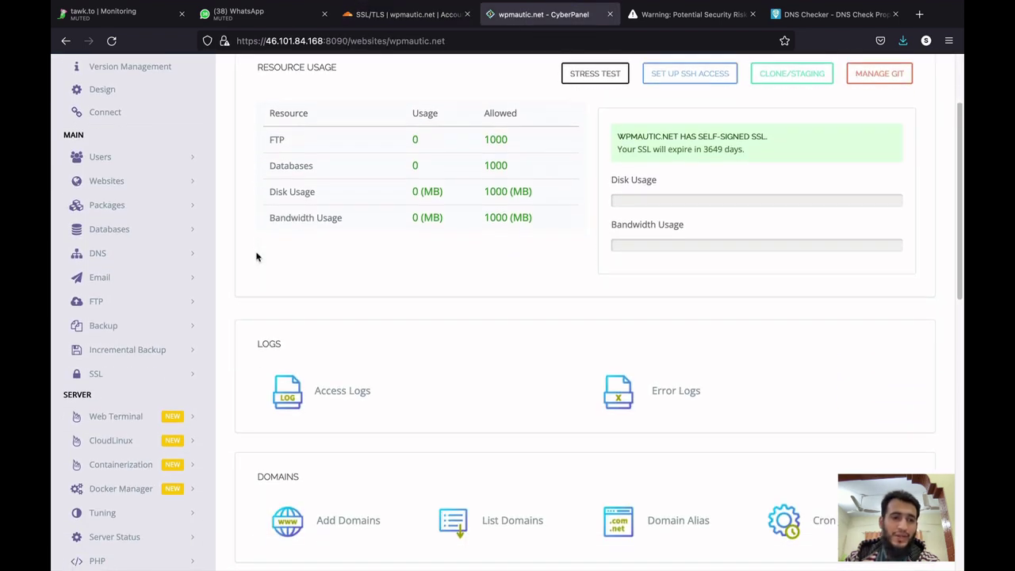
click(147, 373)
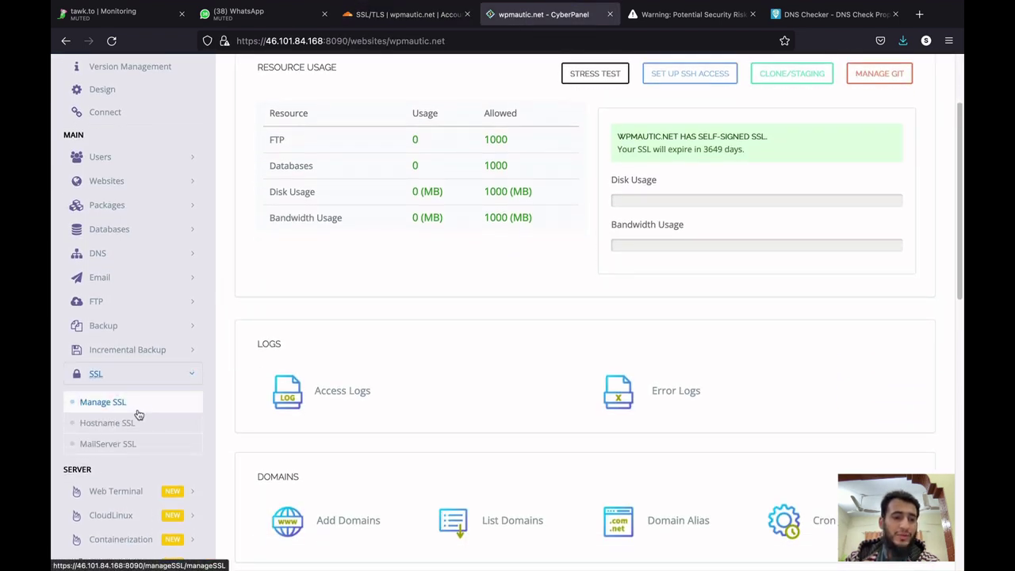
click(138, 410)
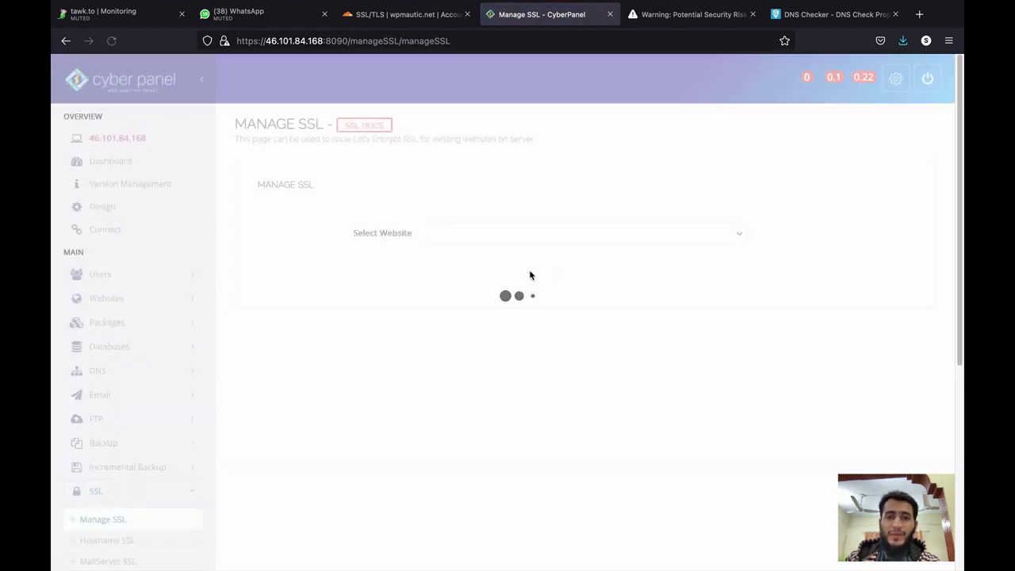
click(565, 238)
click(567, 243)
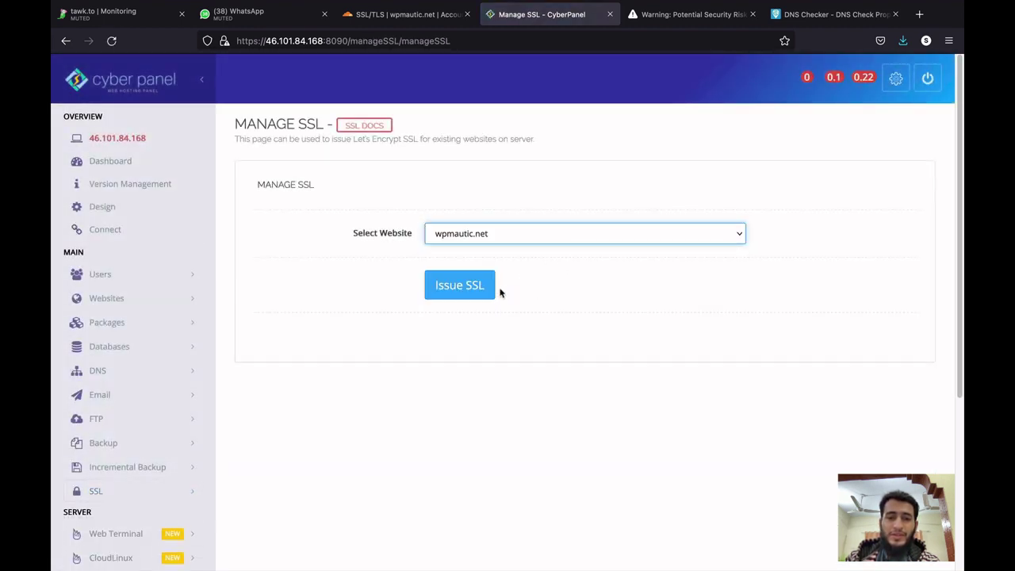
click(469, 299)
key(ctrl+Up)
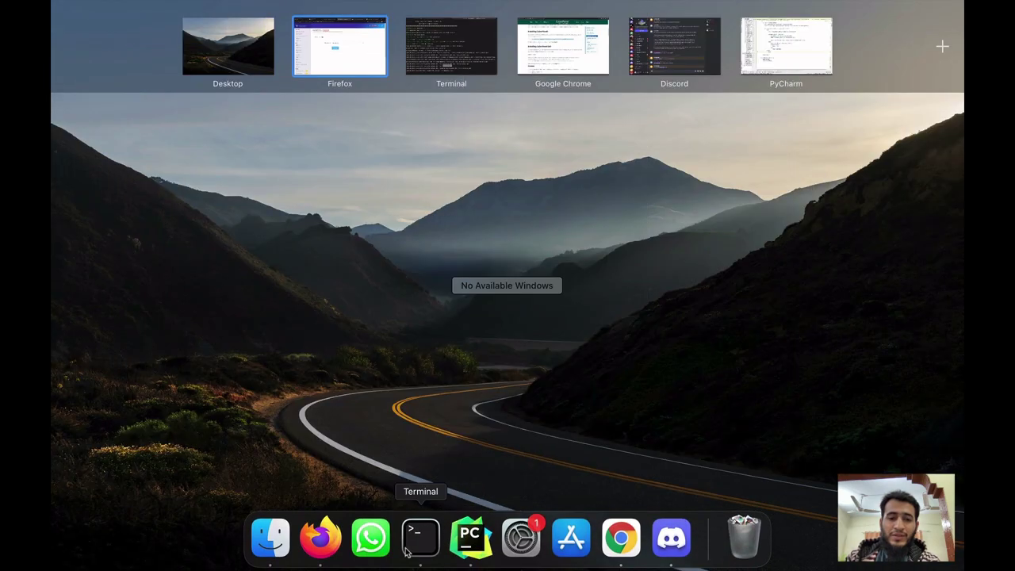
click(409, 548)
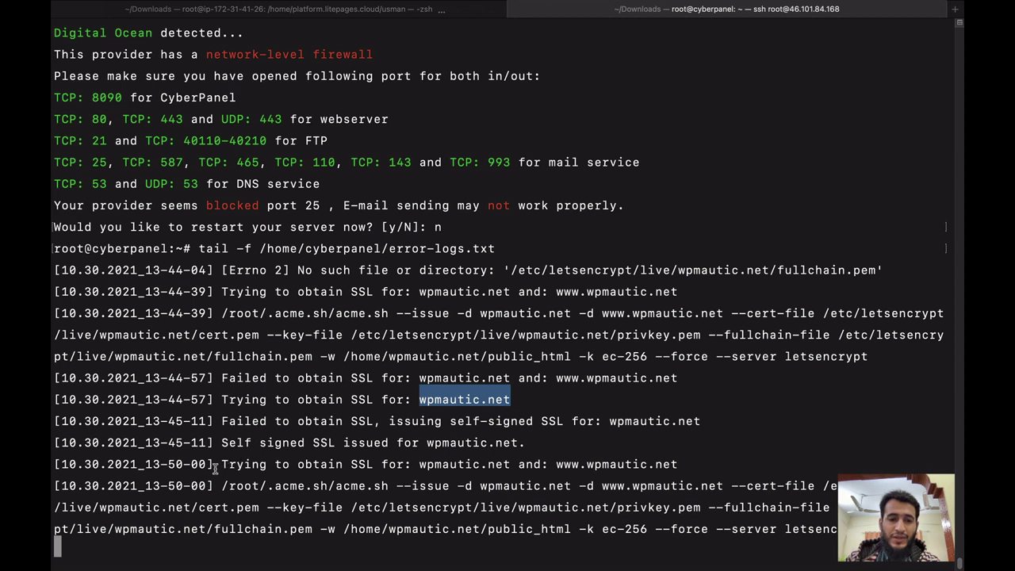
click(612, 468)
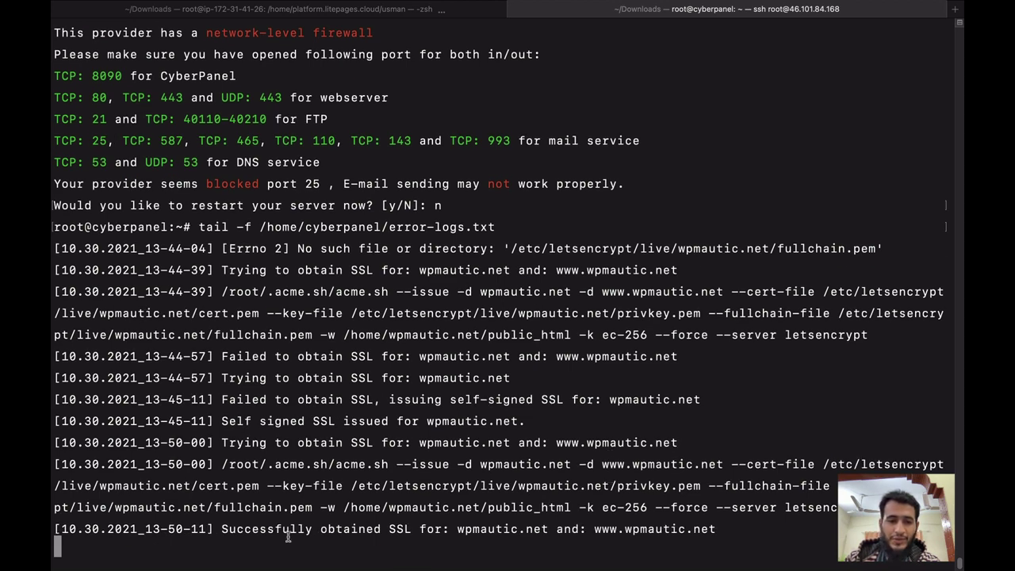
drag(222, 529, 451, 529)
click(452, 529)
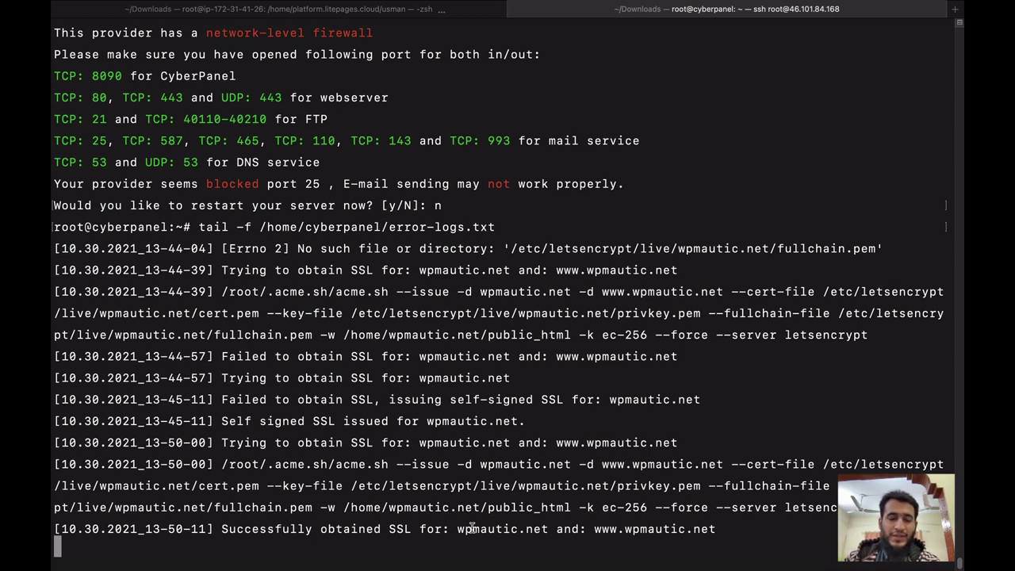
key(ctrl+Up)
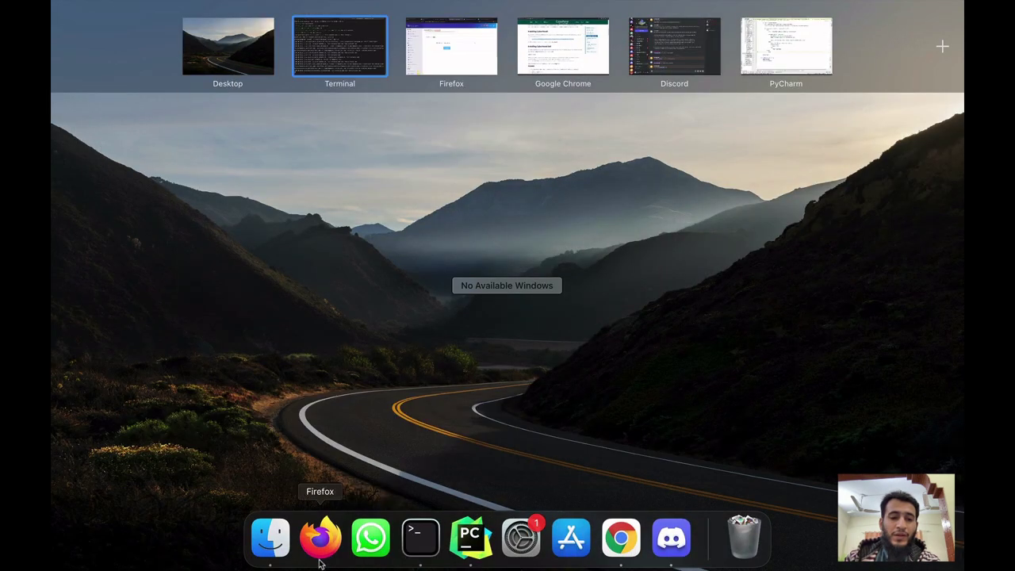
Open wpmautic.net's CyberPanel page via List Websites and highlight the 'SSL will expire in 89 days' line.
click(319, 544)
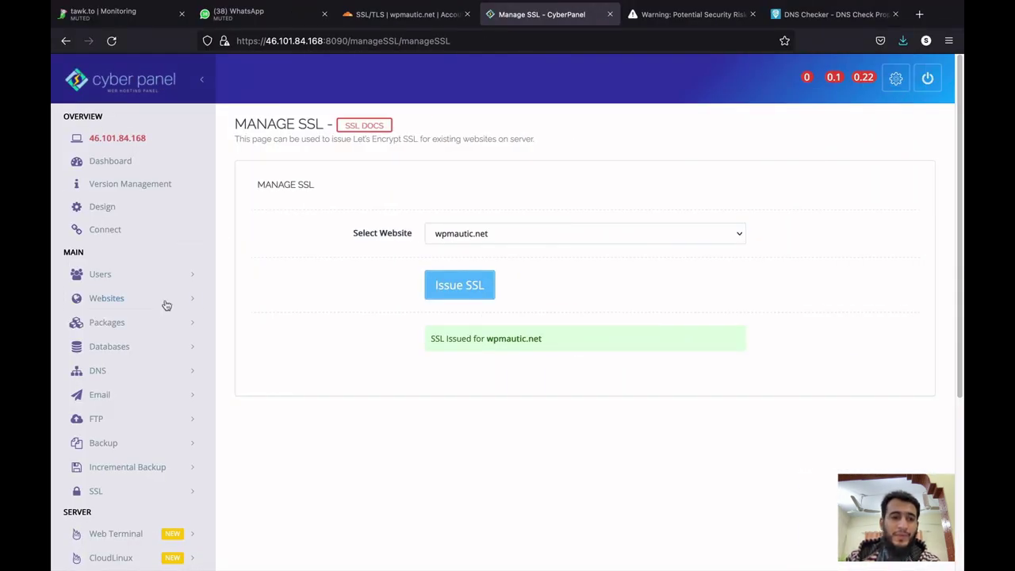
click(164, 302)
click(151, 357)
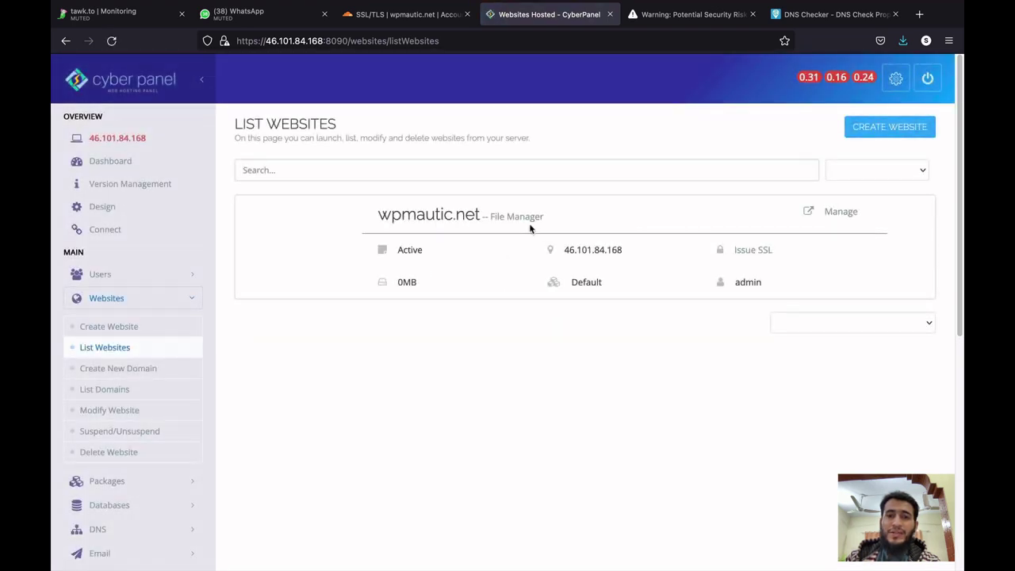
click(838, 214)
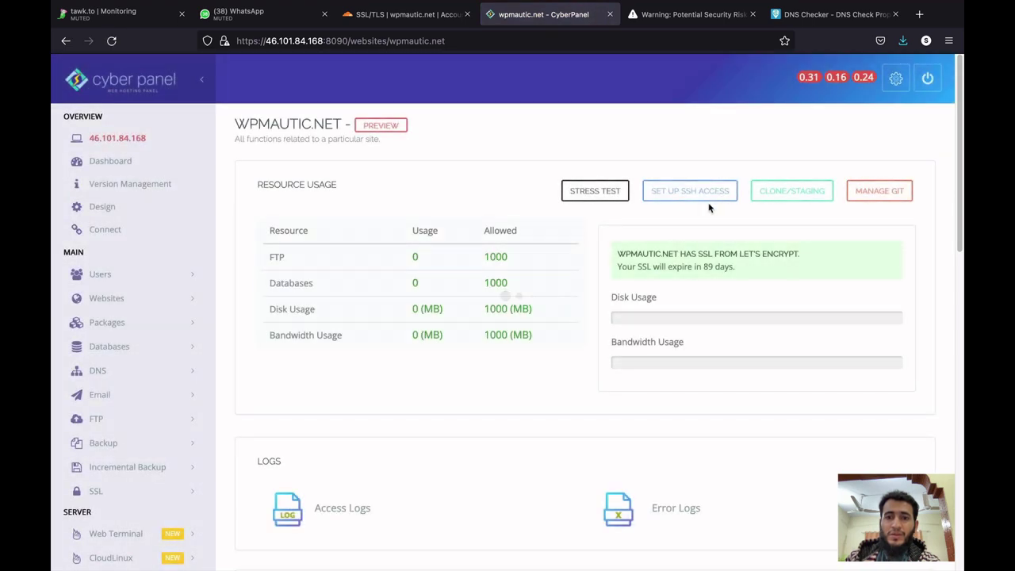
drag(618, 267, 626, 266)
triple_click(628, 266)
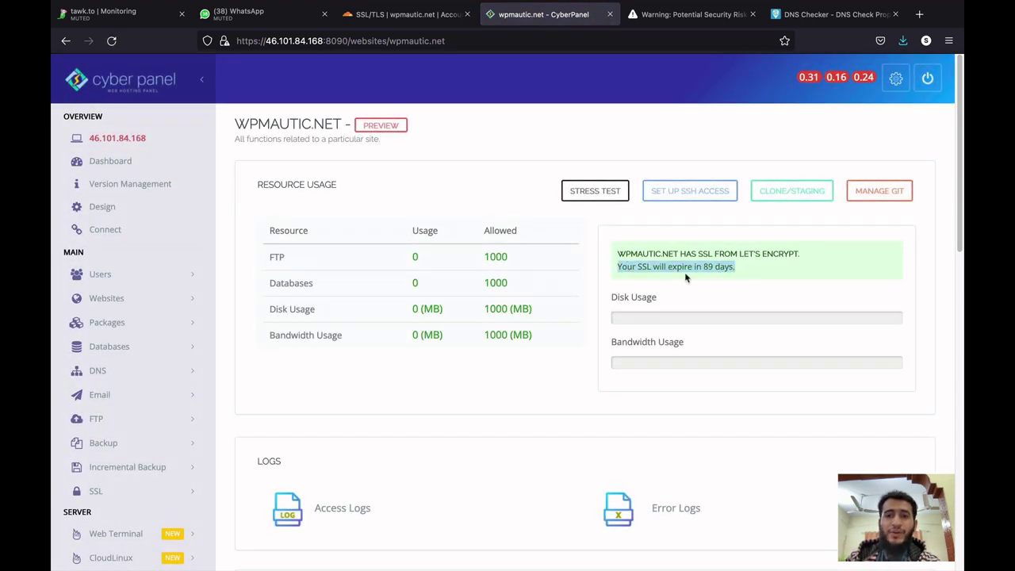
click(690, 14)
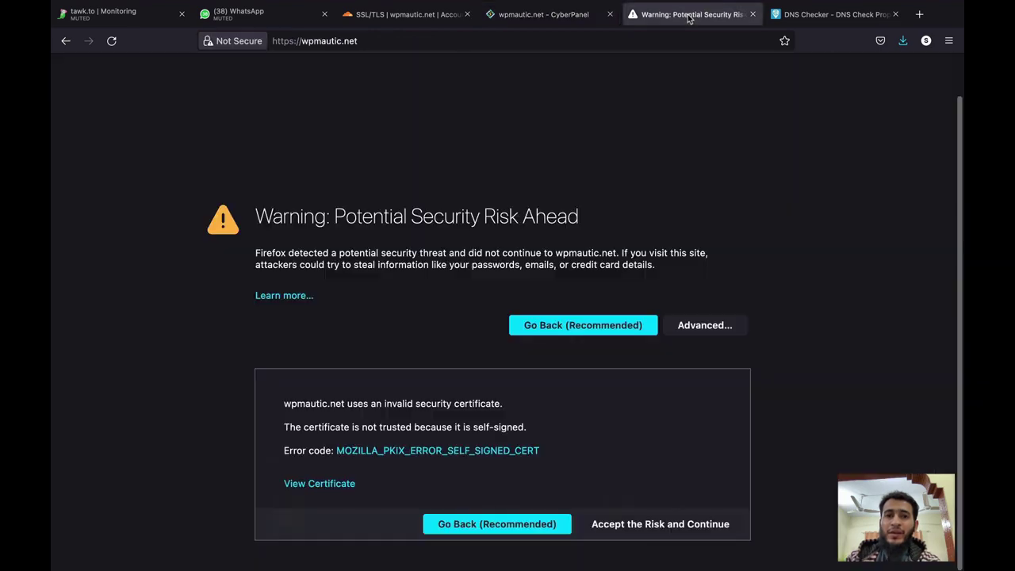
click(510, 40)
key(ctrl+c)
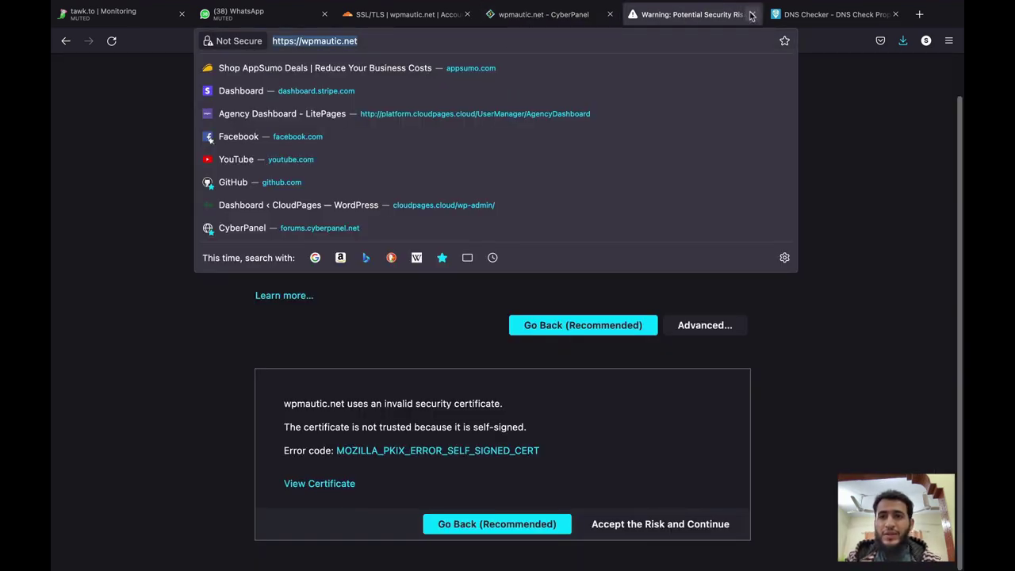
click(753, 14)
click(776, 16)
key(ctrl+v)
key(Return)
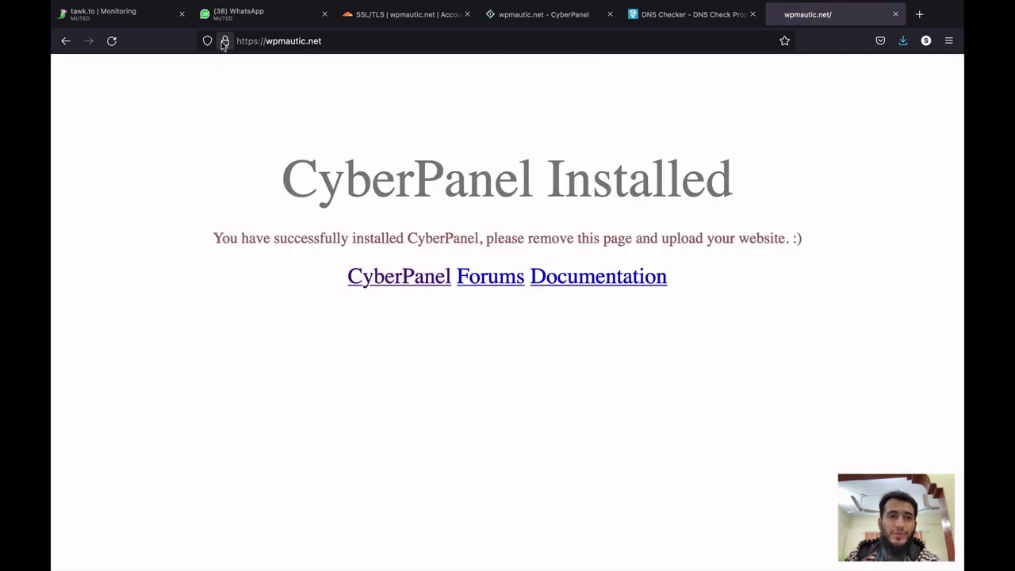
click(224, 41)
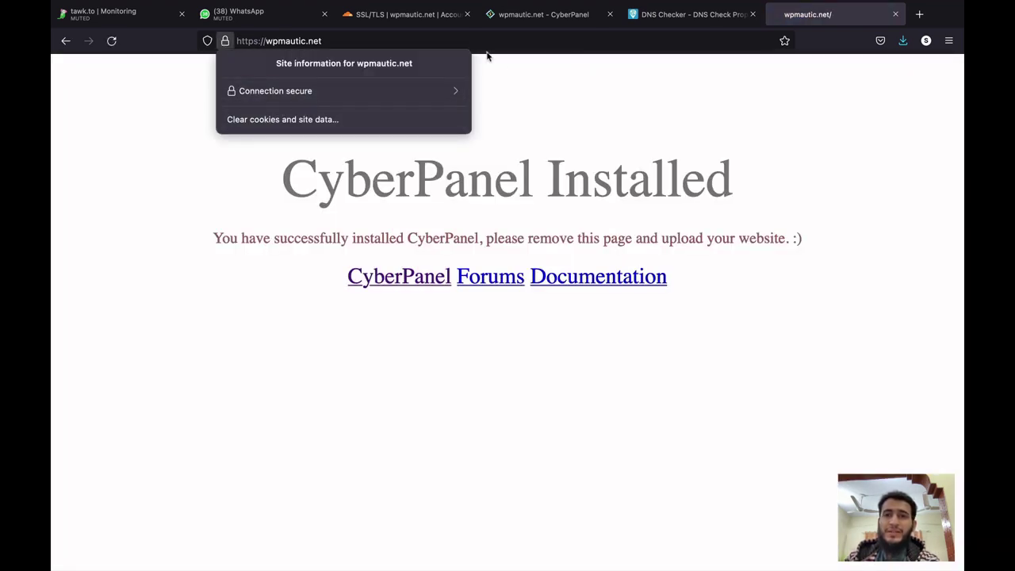
click(655, 26)
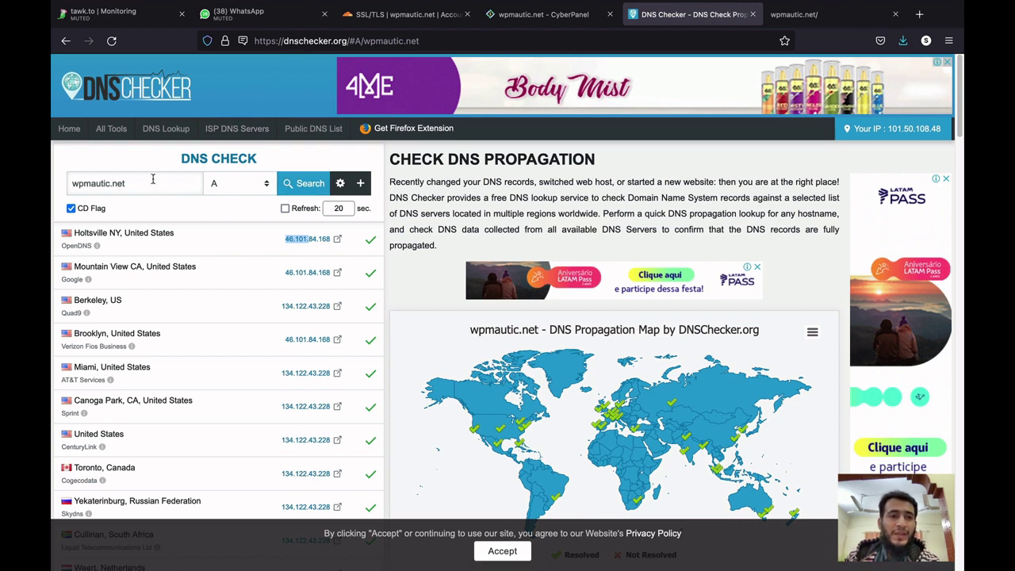
Select wpmautic.net in DNS Checker, then revisit Cloudflare's Full SSL setting and CyberPanel's site page.
click(153, 179)
key(ctrl+a)
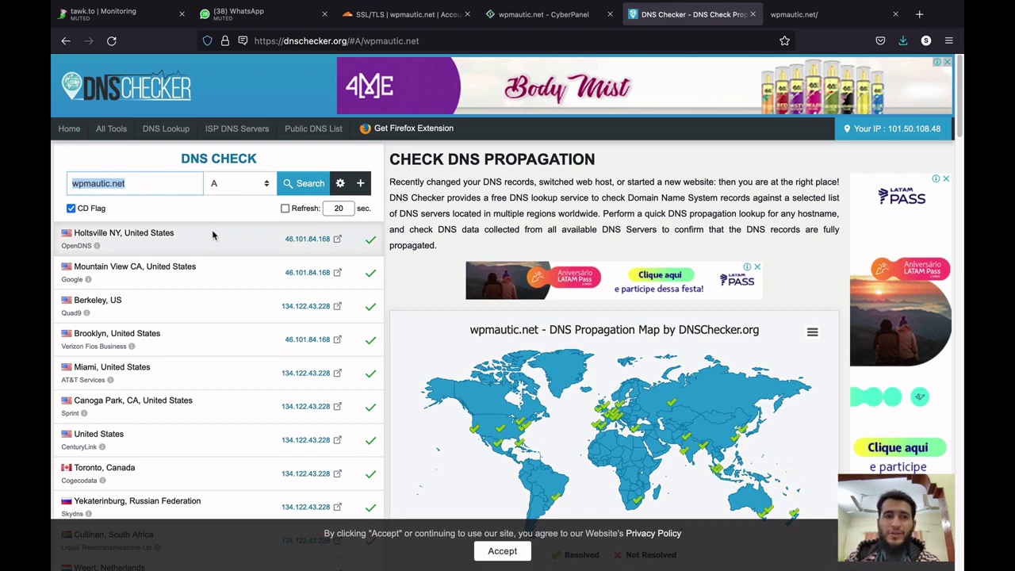
click(375, 24)
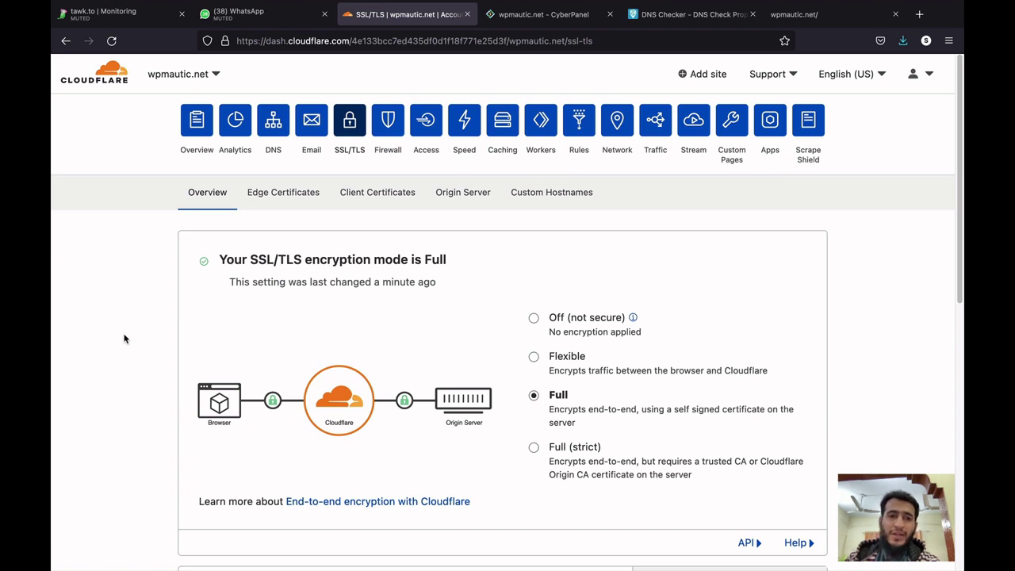
click(504, 16)
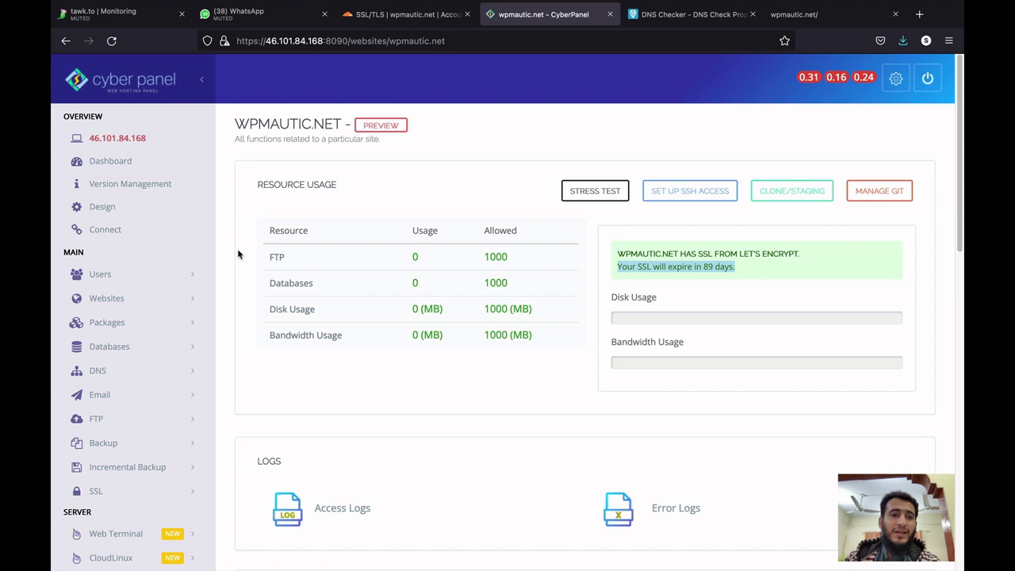
Start a new website in CyberPanel with the Default package and admin as owner.
click(161, 301)
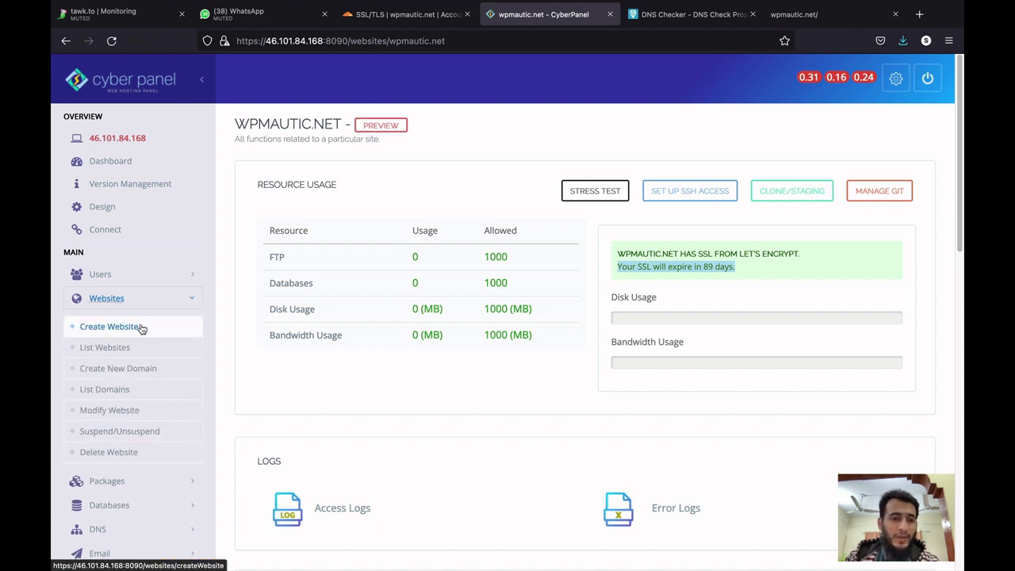
click(109, 327)
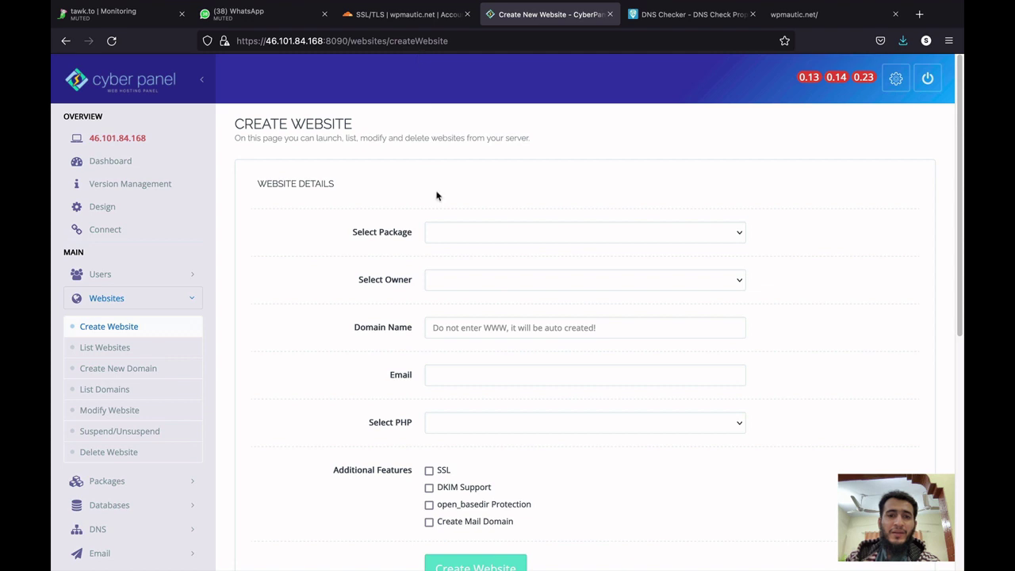
click(443, 232)
click(444, 242)
click(446, 279)
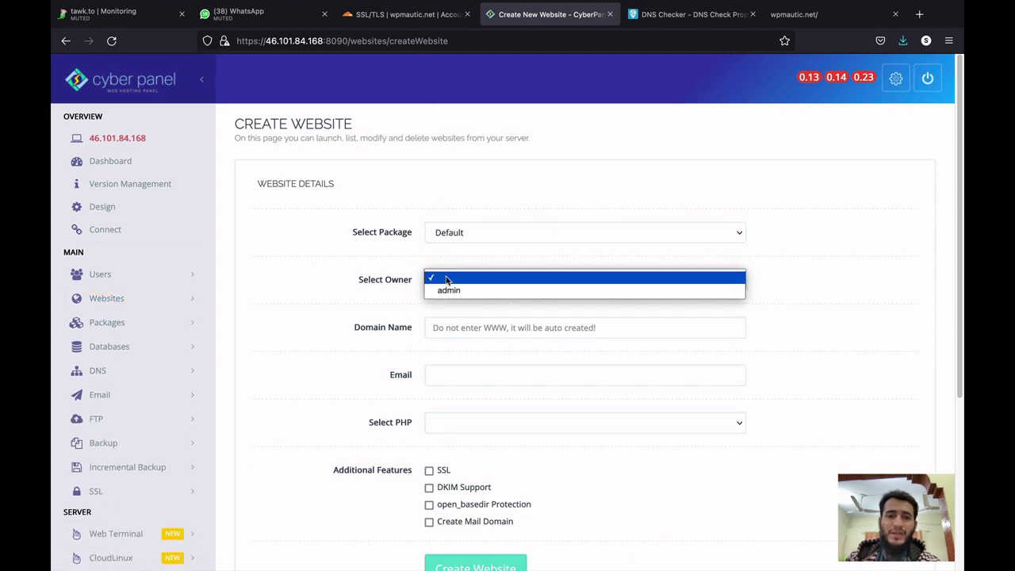
click(448, 291)
Enter ssl.wpmautic.net as the domain, accept the suggested e-mail, and choose PHP 7.4.
click(444, 327)
text(ssl.)
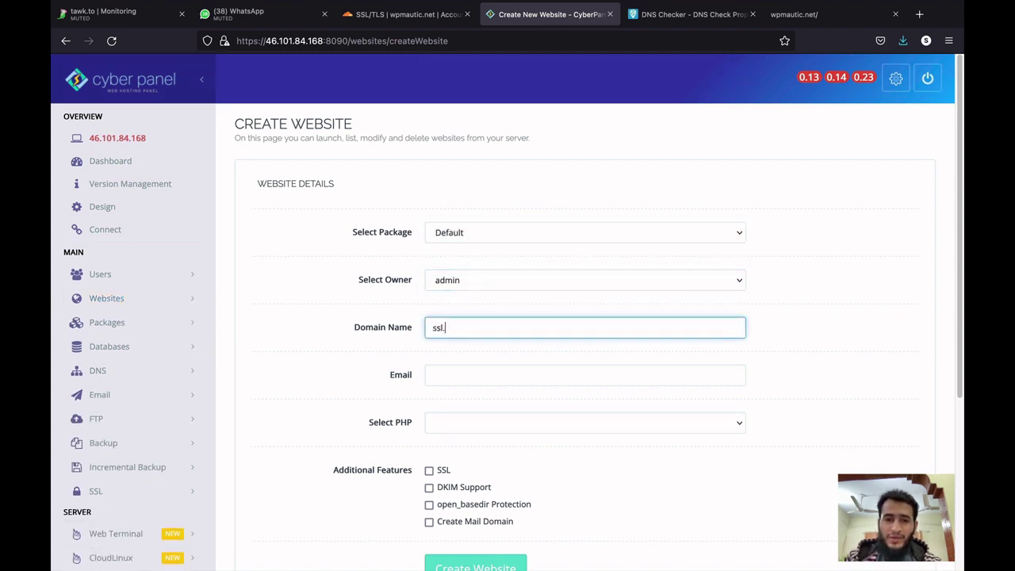
text(wpmautic.)
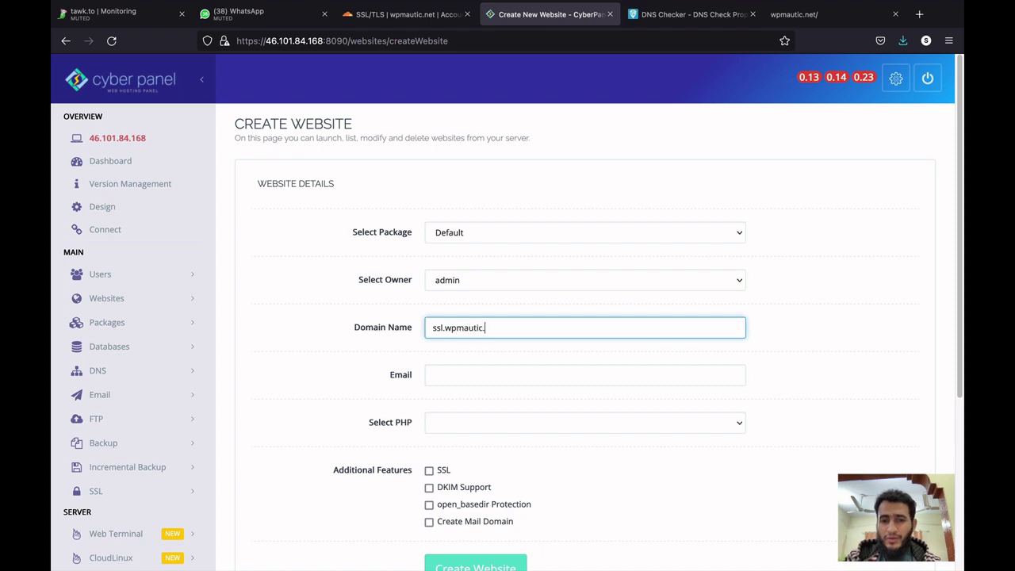
text(usman)
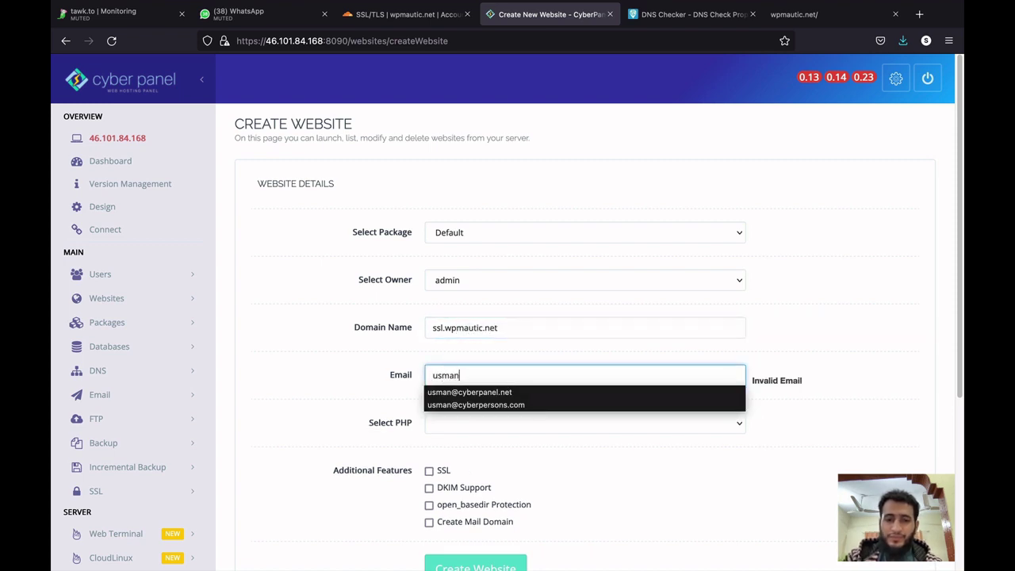
key(Down)
key(Return)
key(Tab)
key(space)
key(Down)
key(Down)
key(Down)
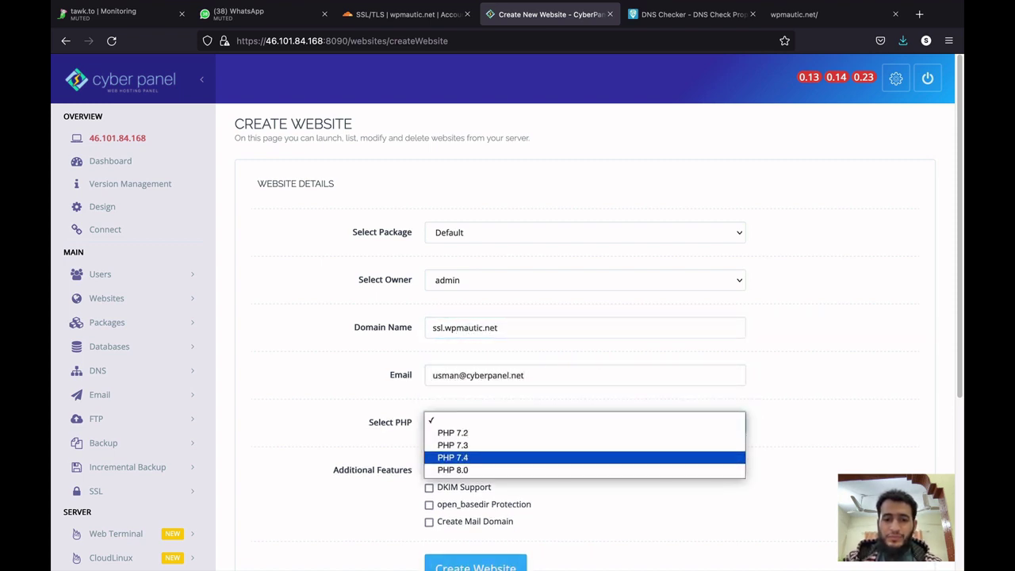
key(Return)
Tick the SSL option under Additional Features and select the domain name text.
scroll(540, 303, down, 3)
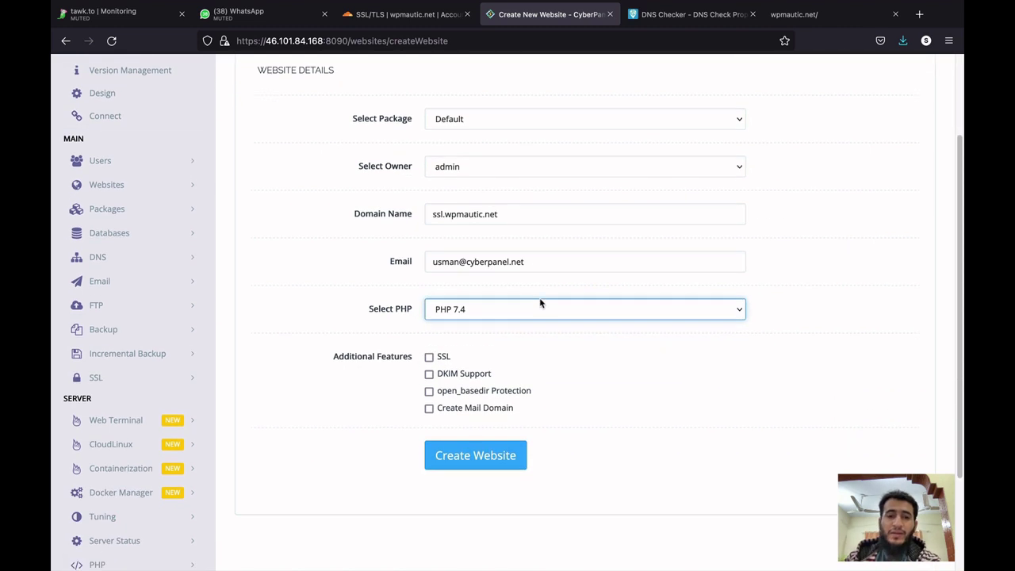
click(429, 357)
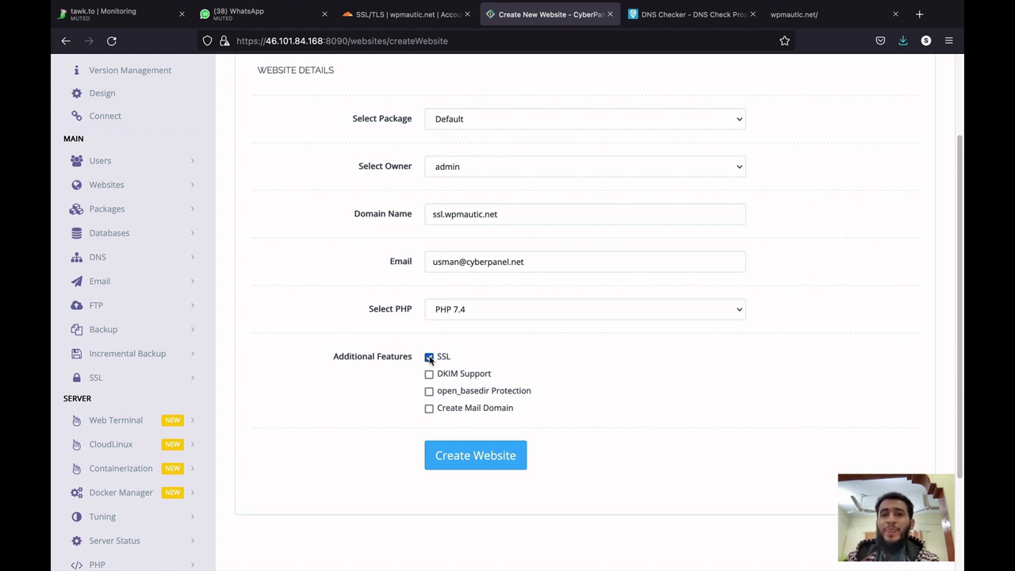
triple_click(469, 214)
key(ctrl+c)
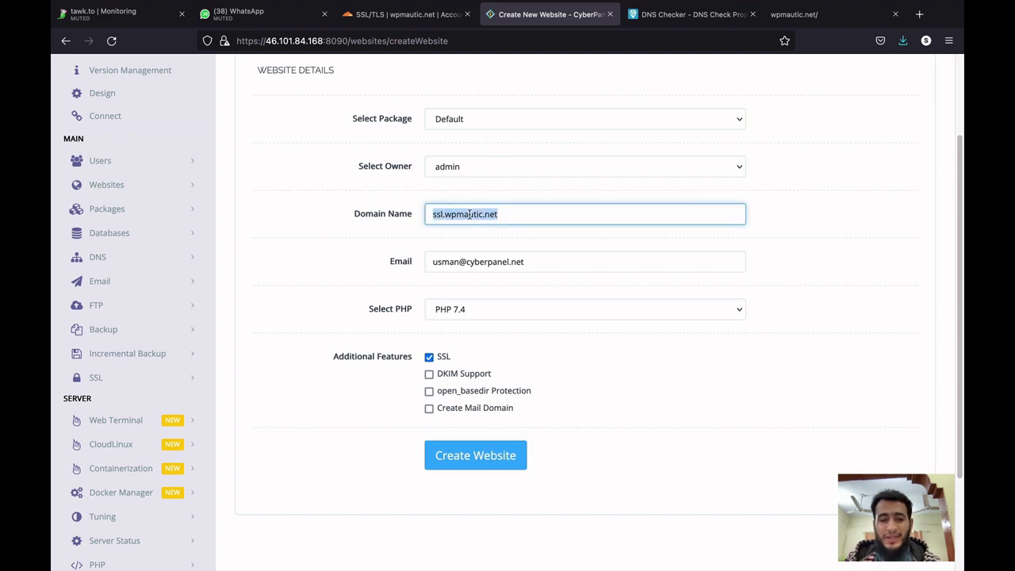
click(674, 16)
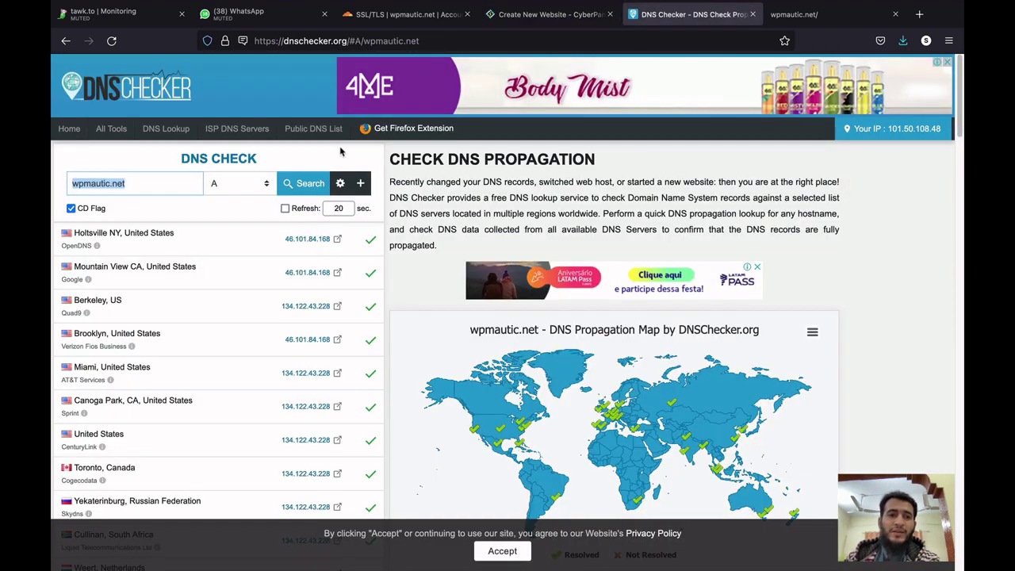
Check ssl.wpmautic.net's A record in DNS Checker (unresolved everywhere) and return to CyberPanel.
key(ctrl+v)
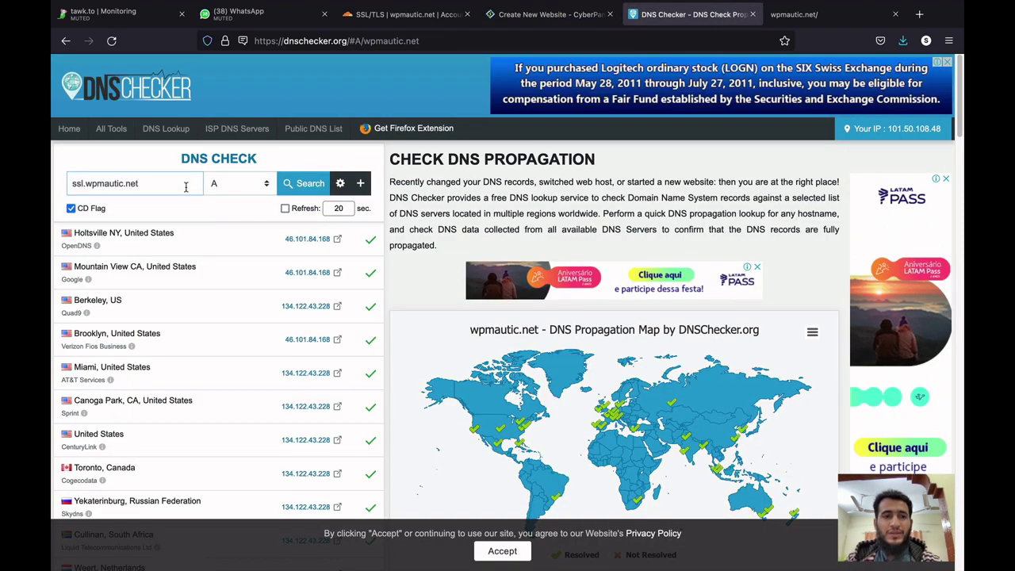
click(295, 190)
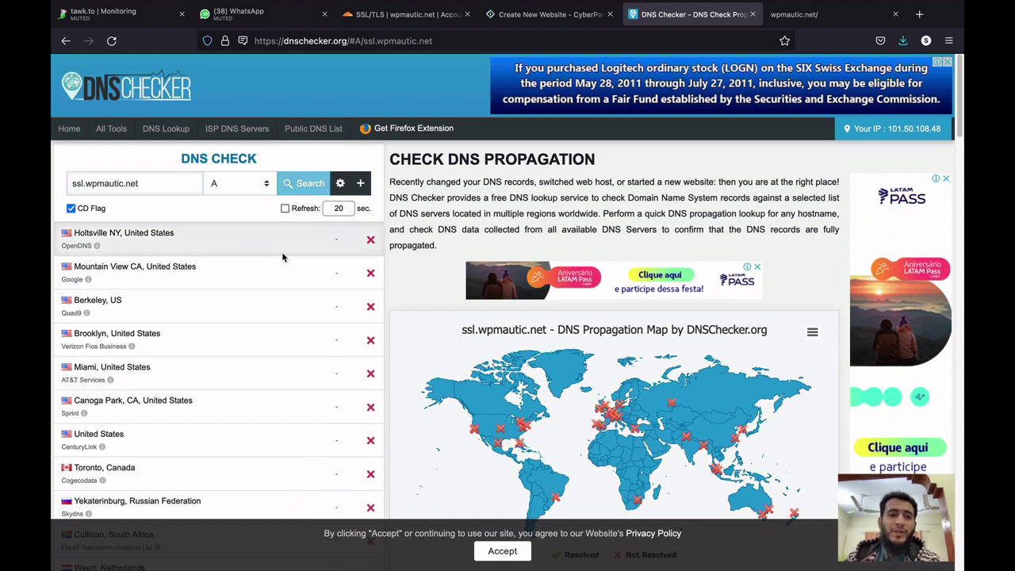
scroll(335, 344, down, 1)
scroll(335, 344, up, 1)
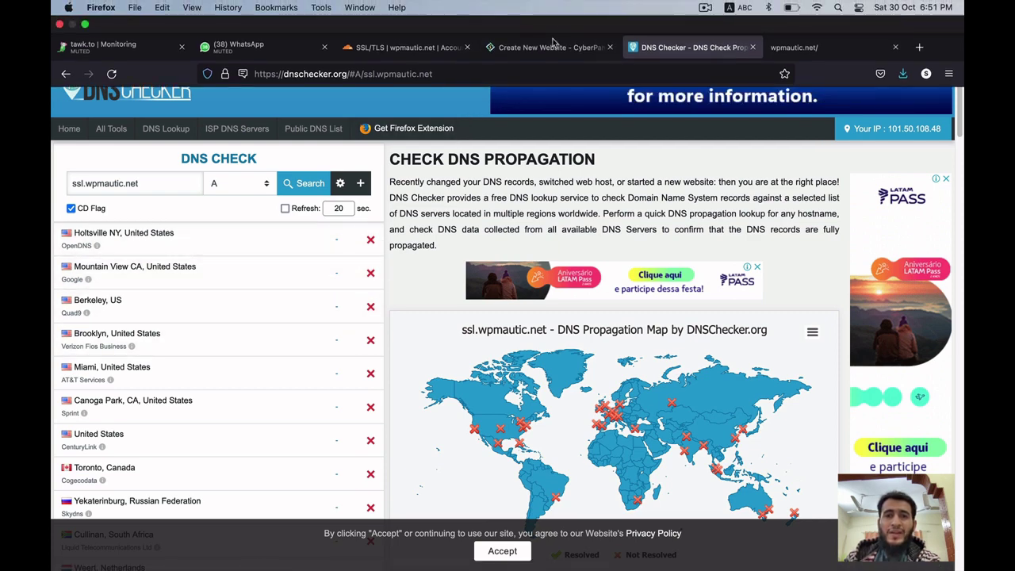
click(553, 50)
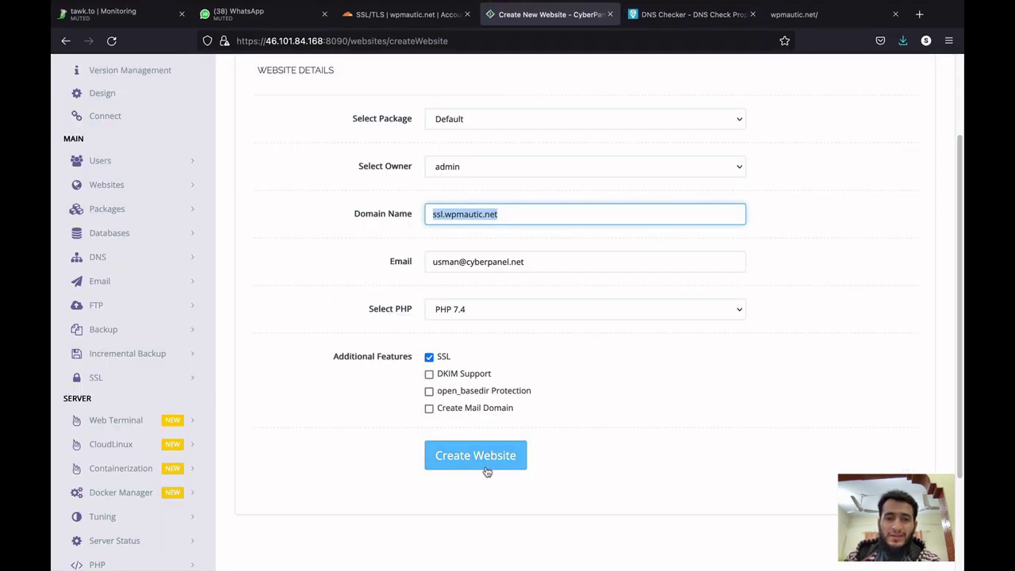
Create the ssl.wpmautic.net website and inspect its acme.sh command in the Terminal log.
click(487, 469)
key(ctrl+Up)
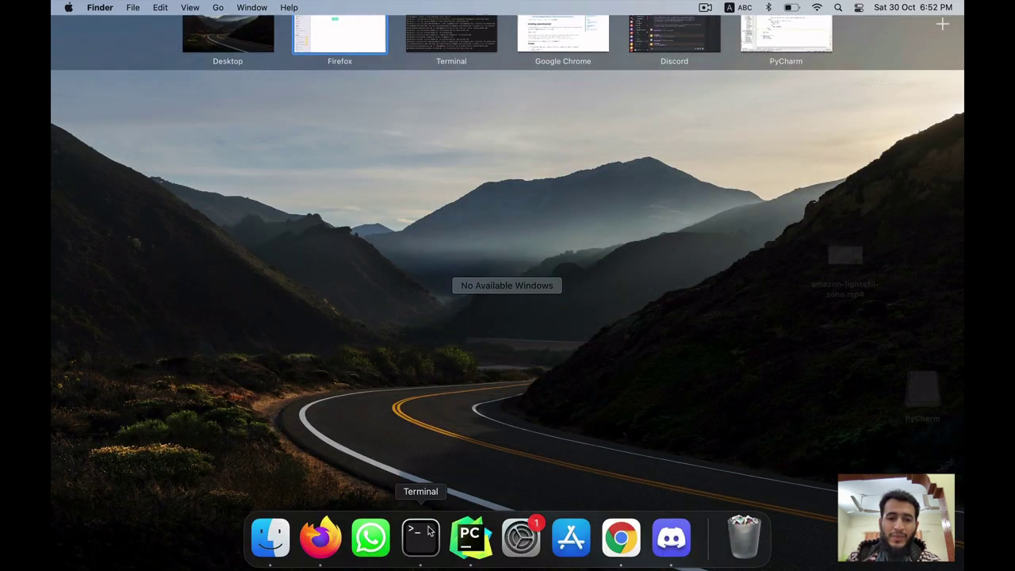
click(419, 535)
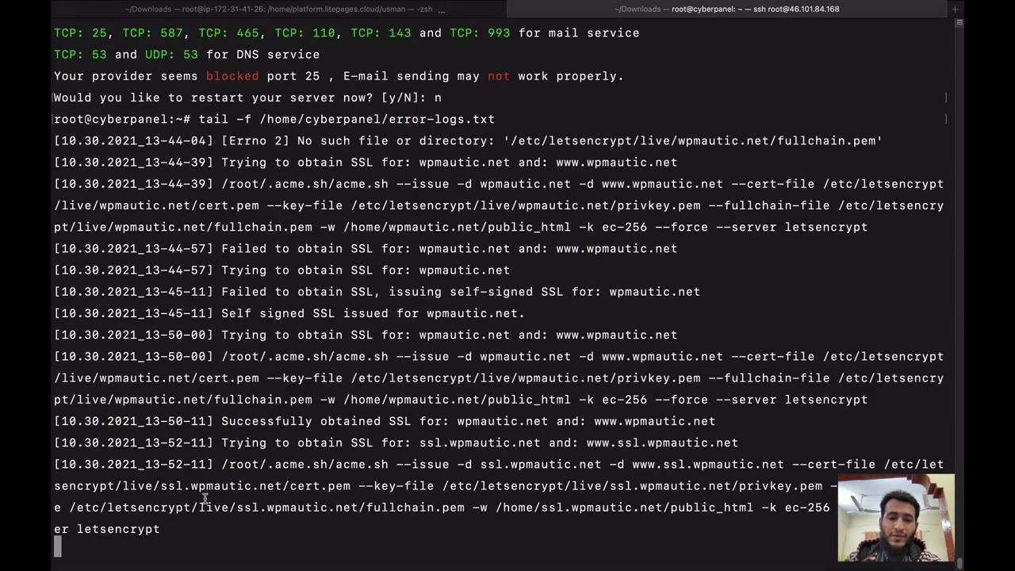
drag(221, 465, 417, 523)
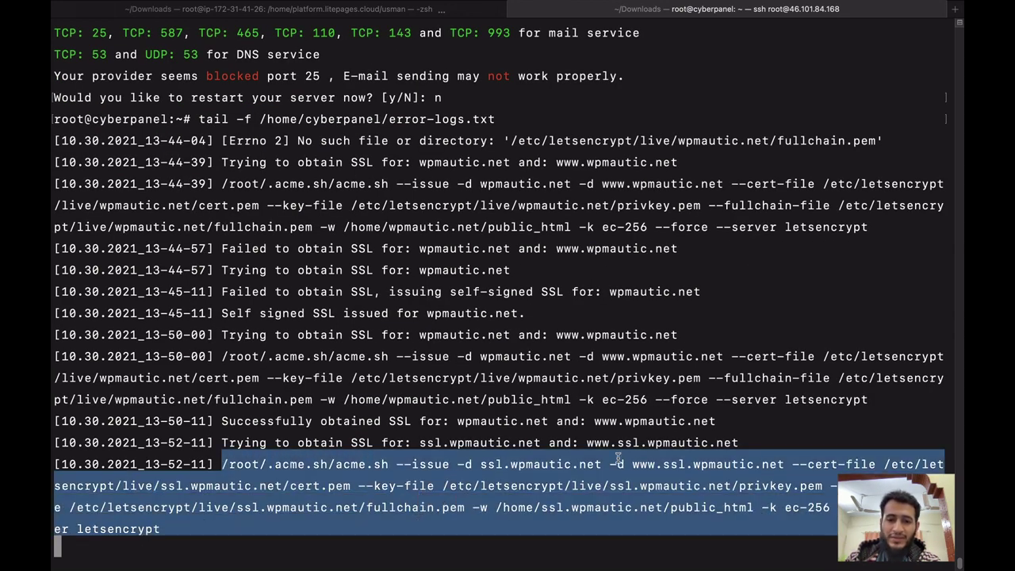
click(501, 458)
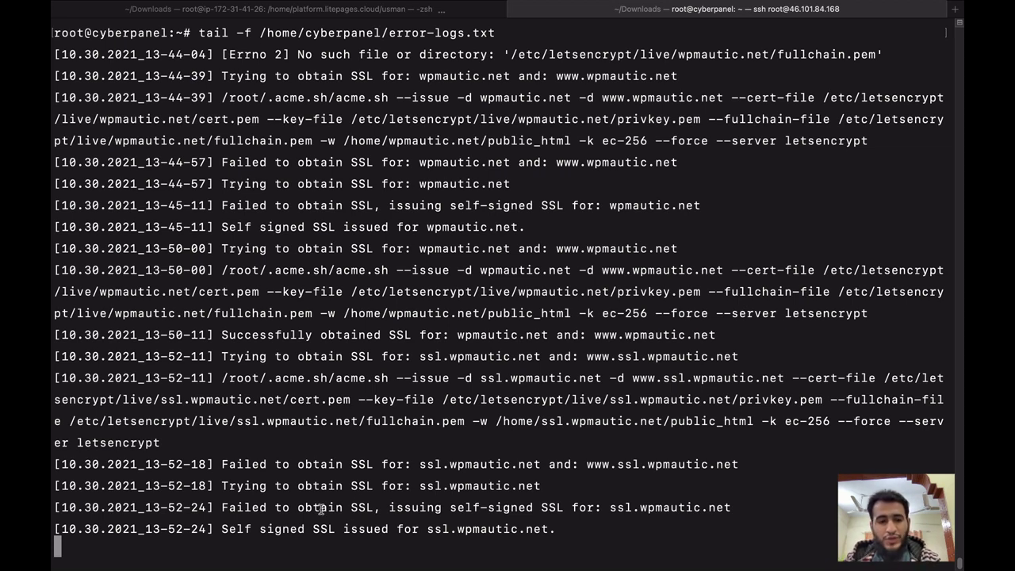
Rerun the copied acme.sh issue command for ssl.wpmautic.net, which fails with NXDOMAIN.
key(ctrl+c)
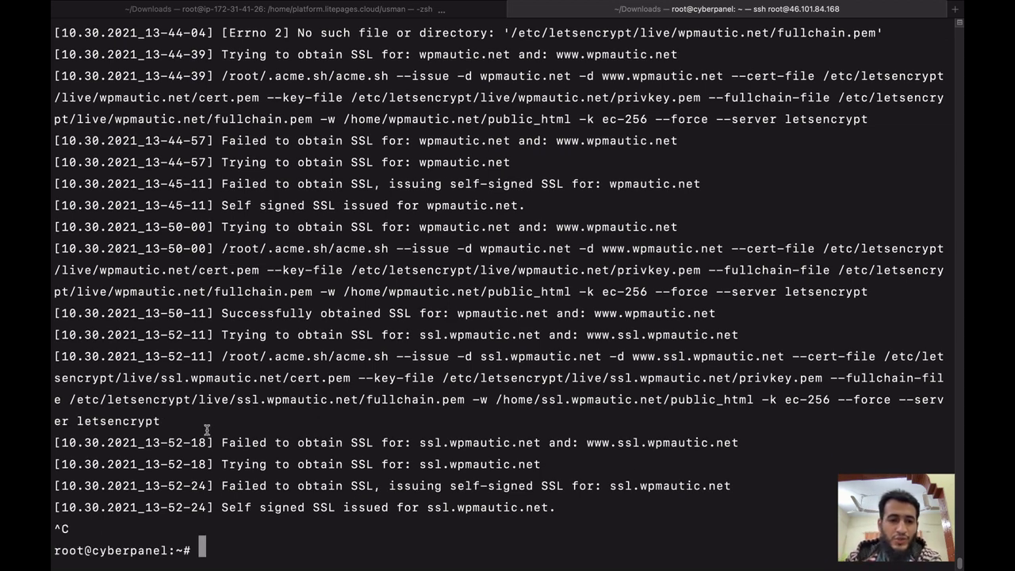
drag(222, 357, 162, 420)
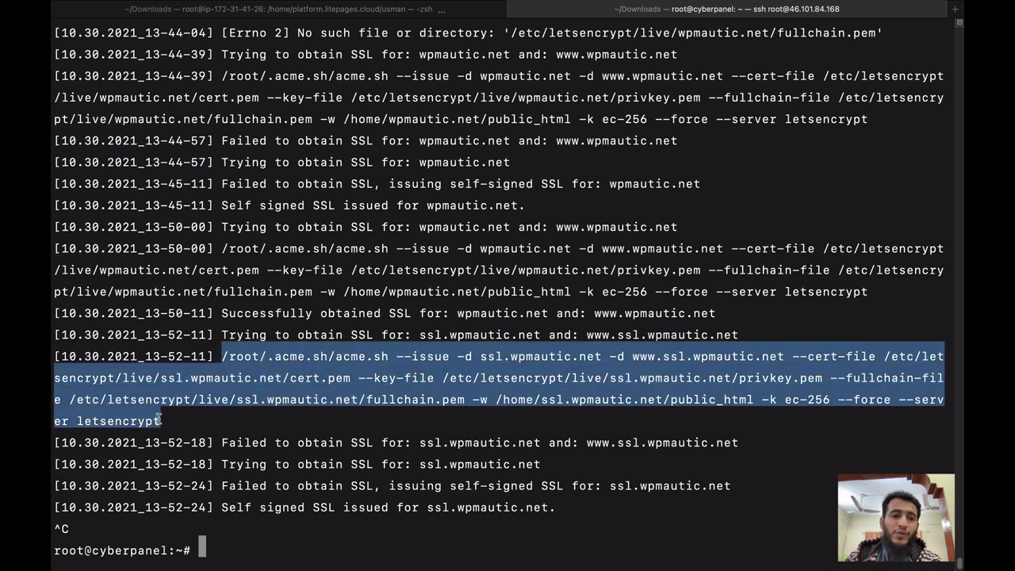
right_click(164, 381)
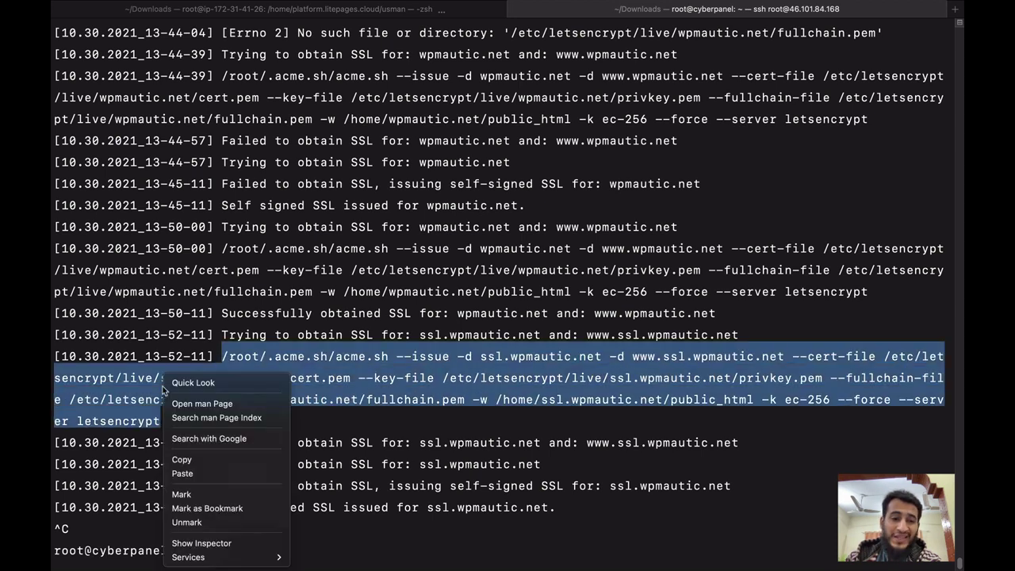
click(182, 459)
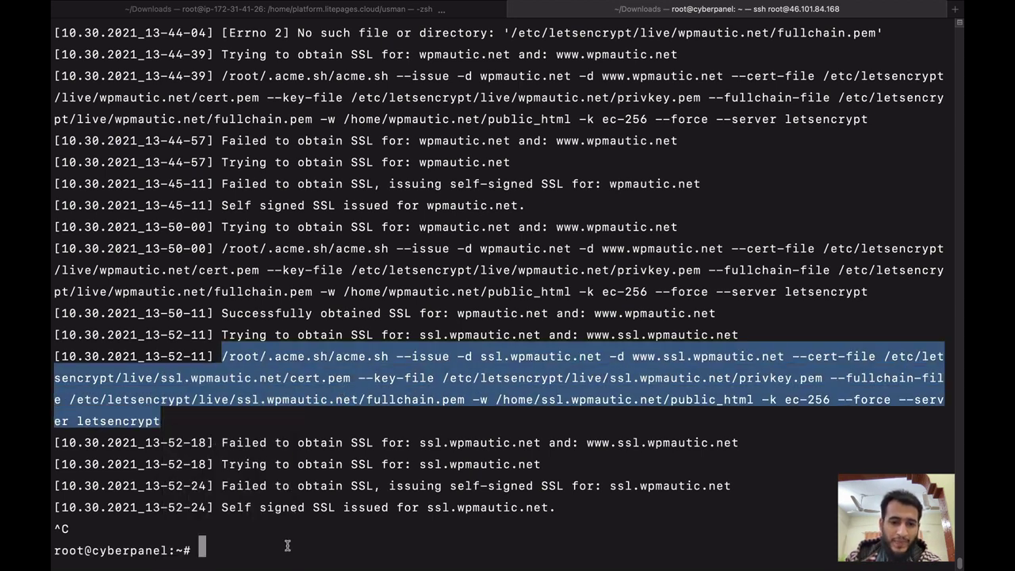
right_click(287, 546)
click(329, 487)
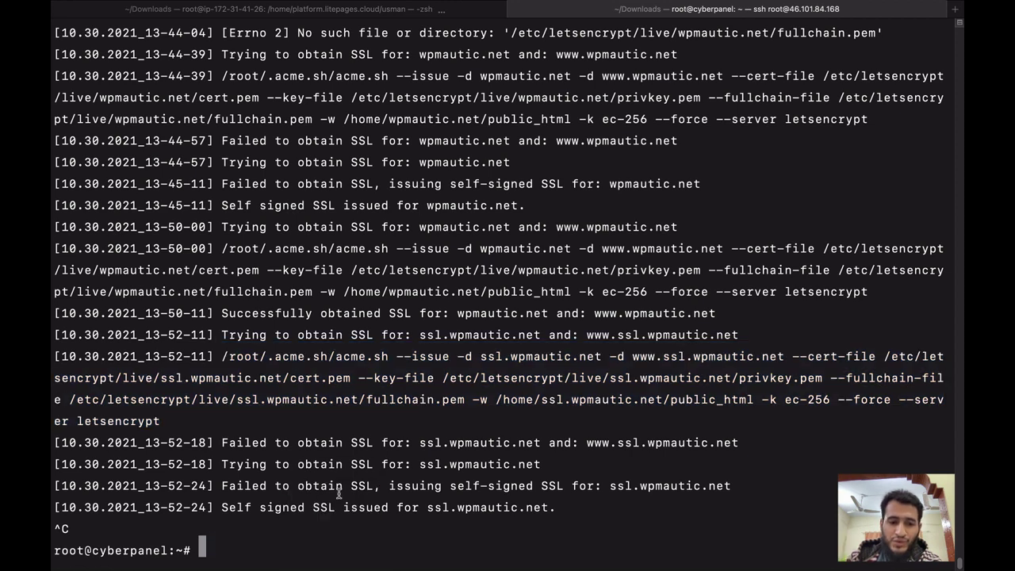
key(Return)
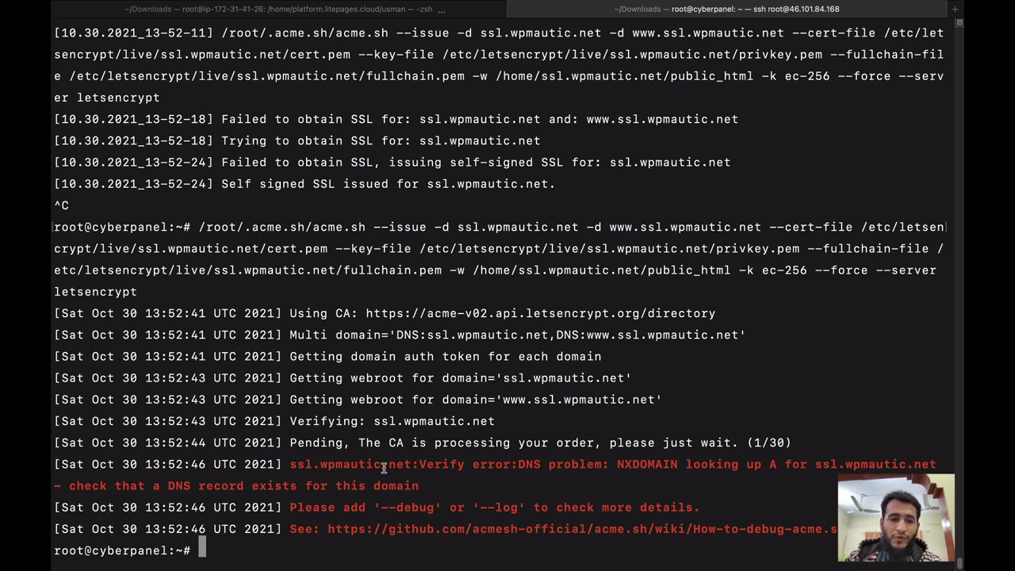
key(ctrl+Up)
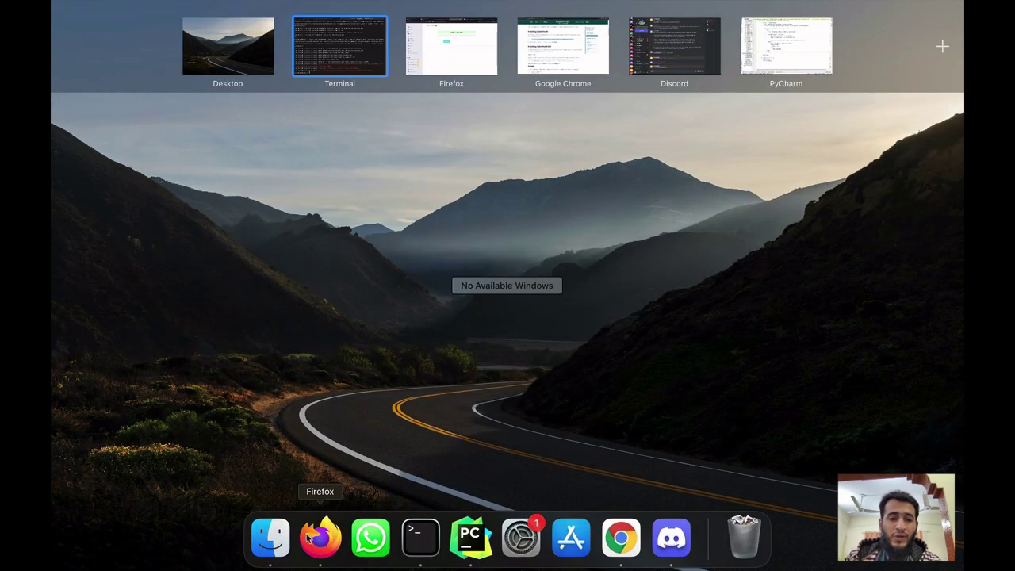
Start a new Cloudflare DNS A record for wpmautic.net named ssl.
click(451, 45)
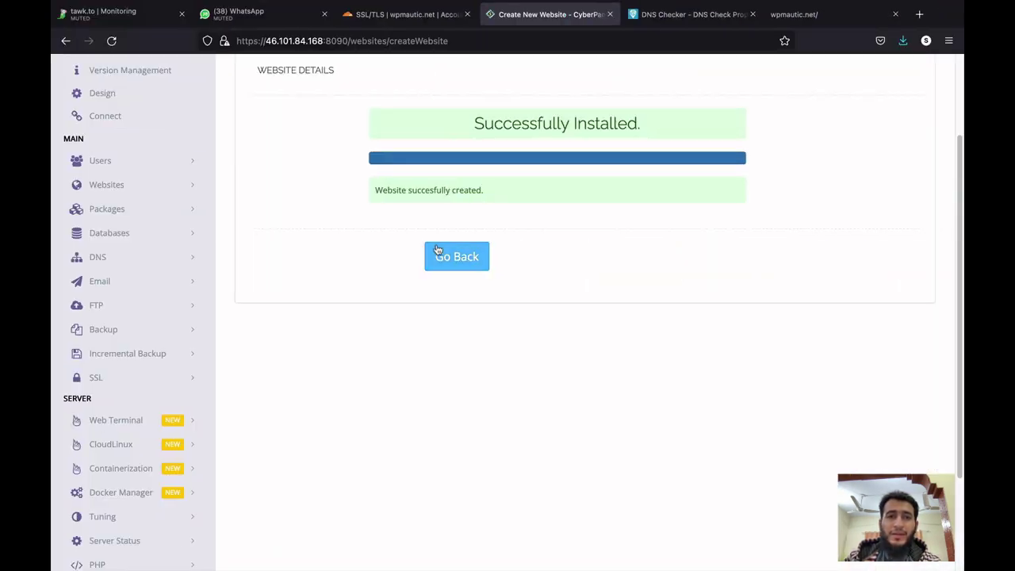
click(378, 16)
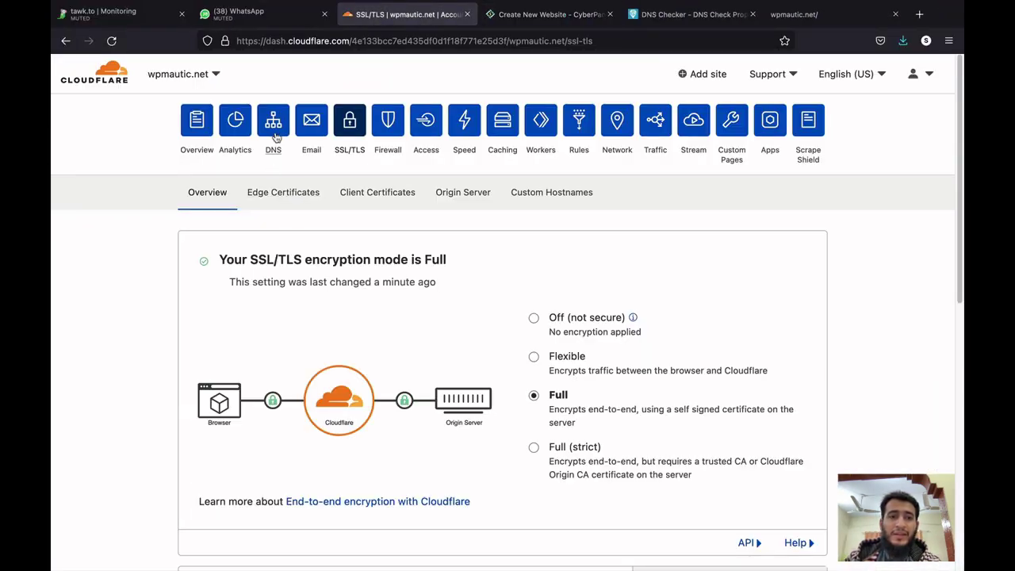
click(273, 120)
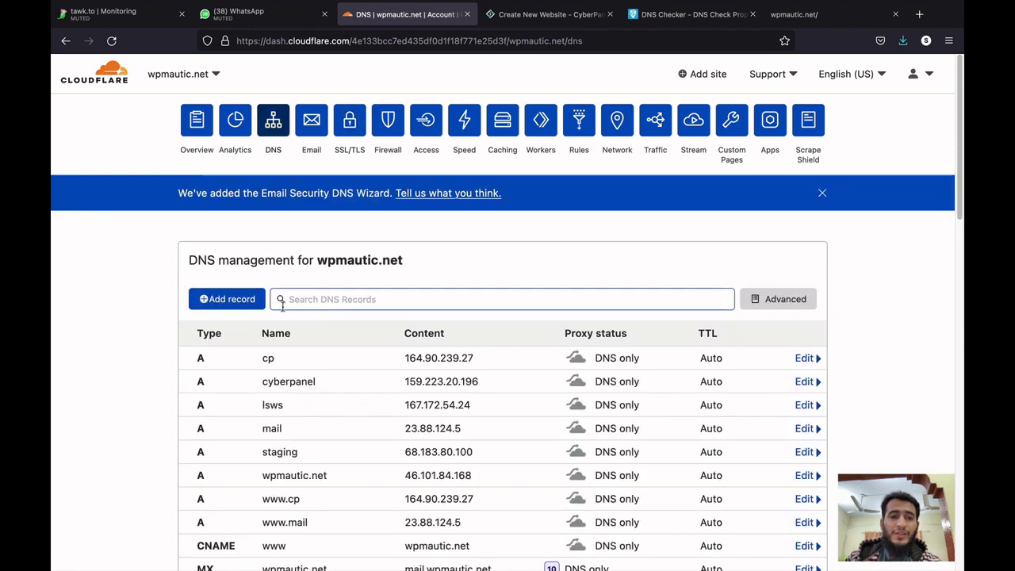
click(238, 299)
click(287, 370)
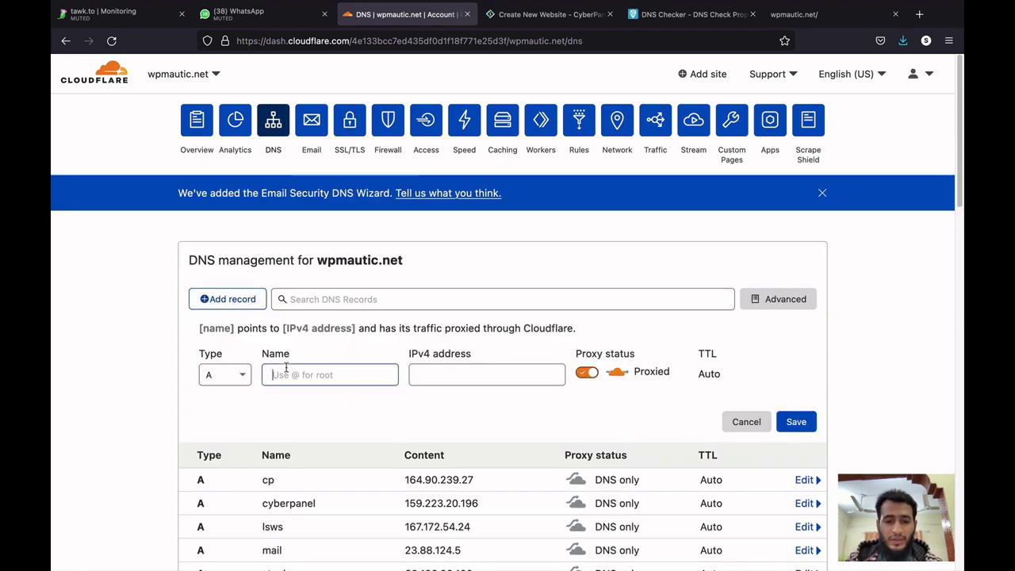
text(sll)
key(Tab)
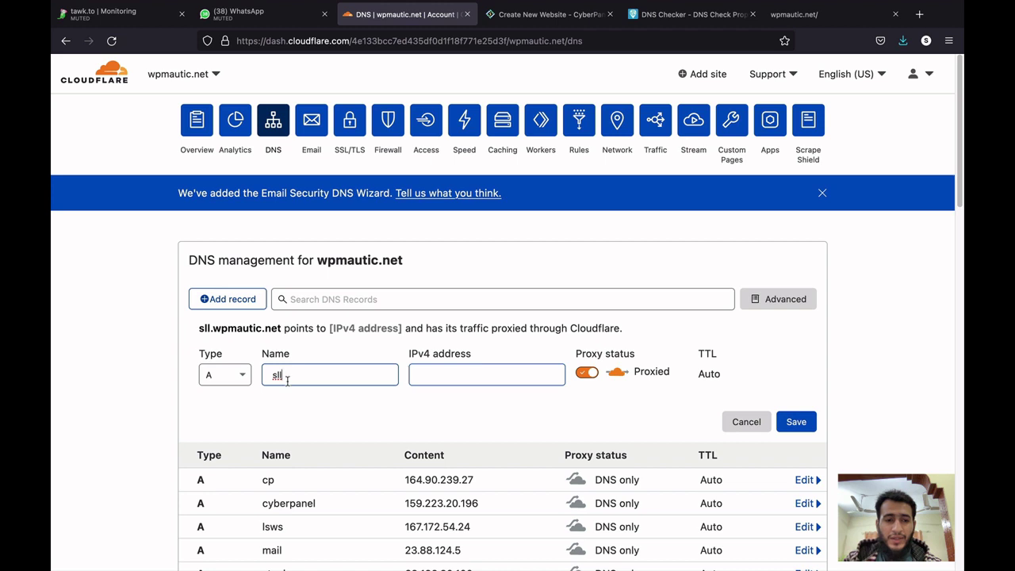
key(BackSpace)
key(BackSpace)
text(sl)
click(444, 363)
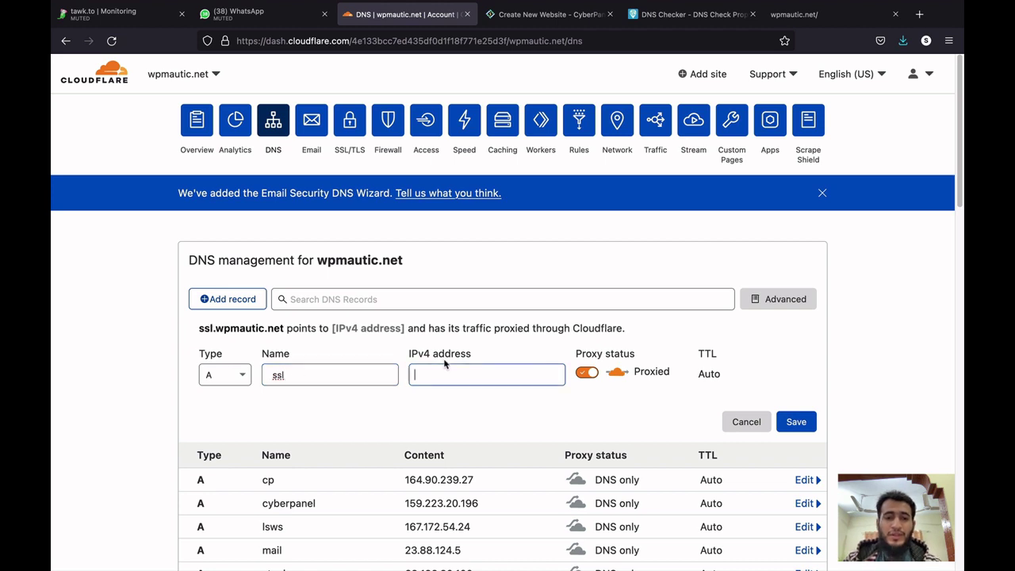
Copy server IP 46.101.84.168 from CyberPanel and save the ssl record as DNS only.
click(527, 15)
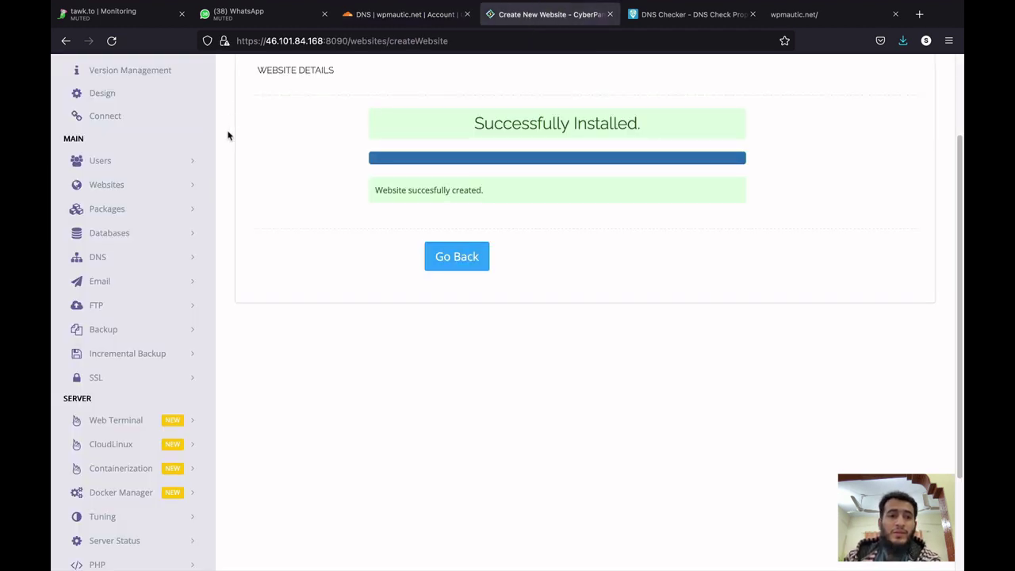
scroll(214, 159, up, 3)
click(111, 300)
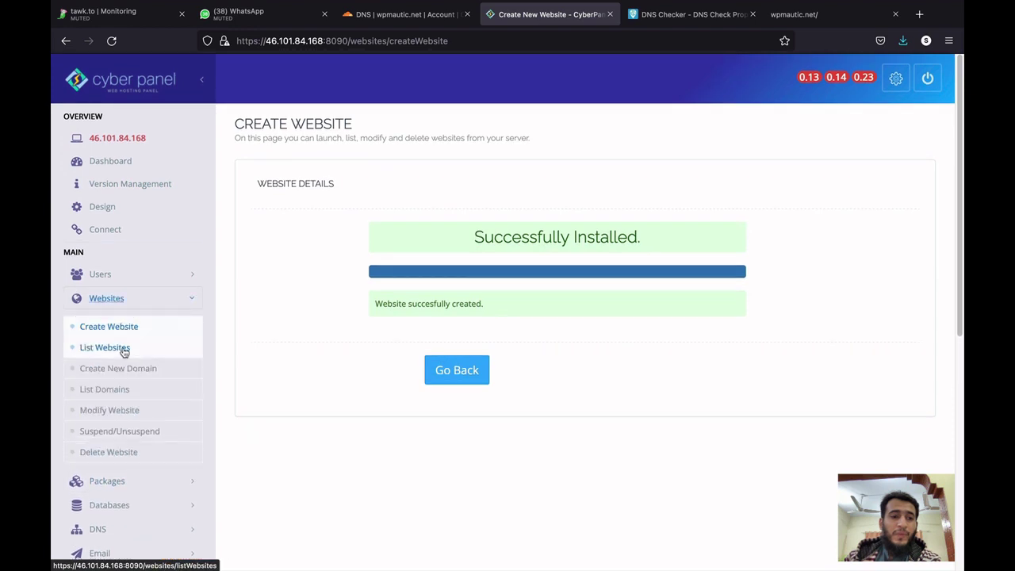
click(111, 348)
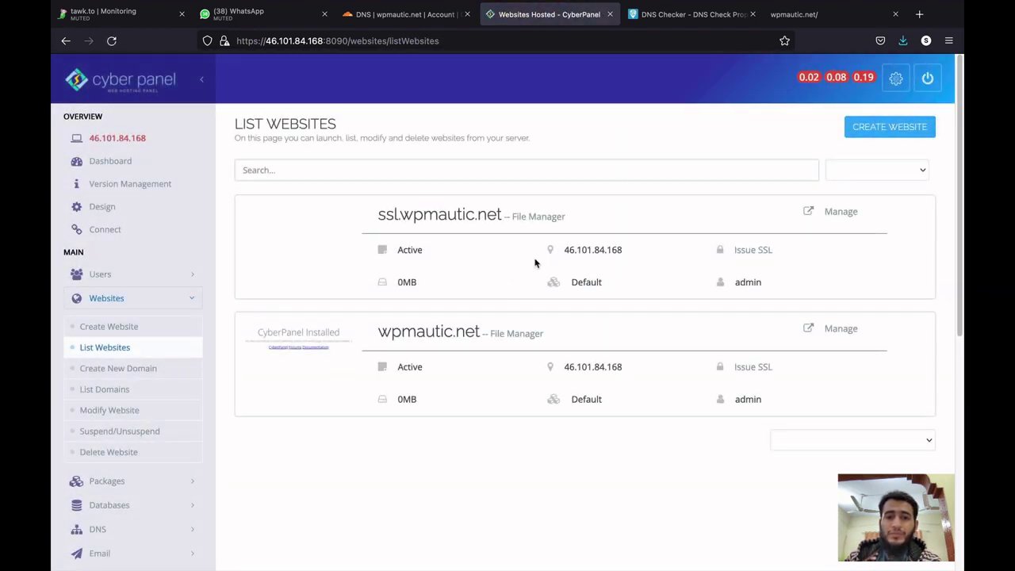
drag(564, 250, 619, 251)
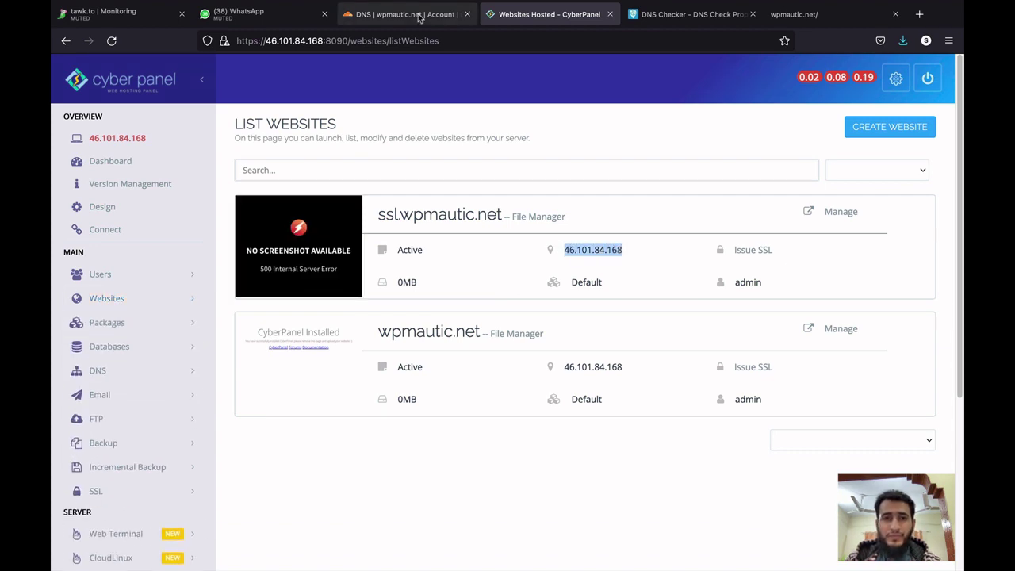
click(405, 14)
key(ctrl+v)
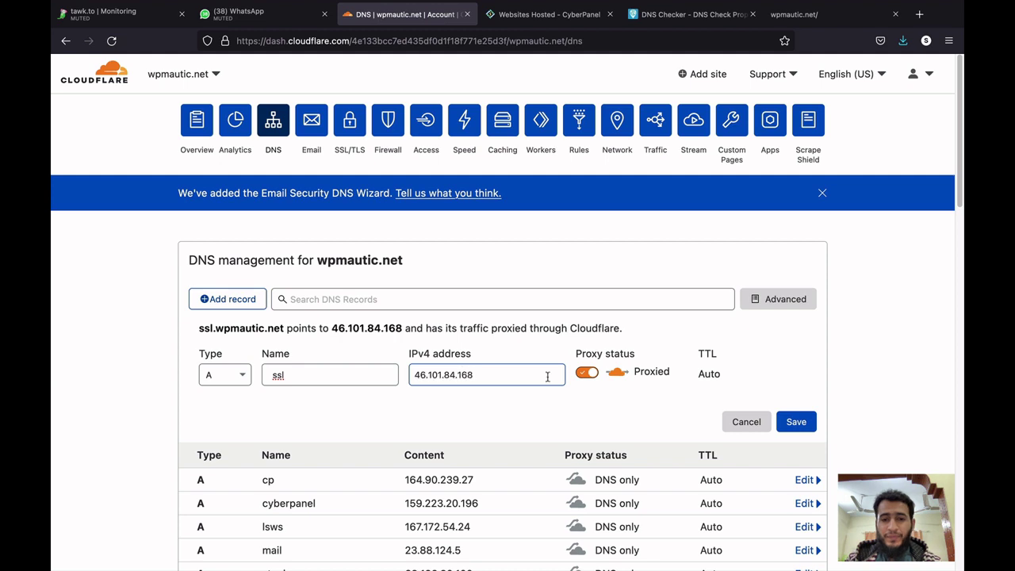
click(587, 372)
click(793, 422)
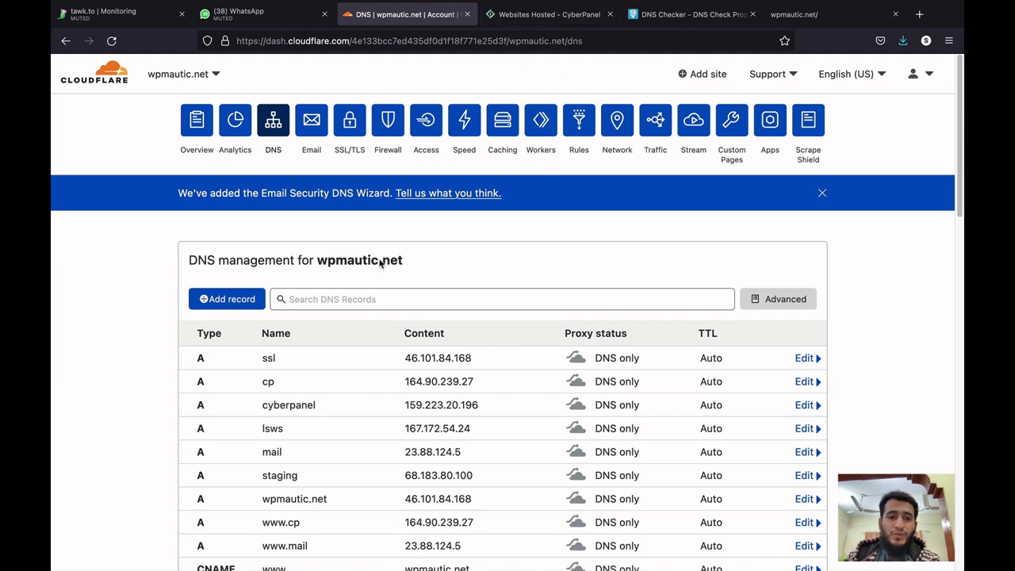
click(242, 302)
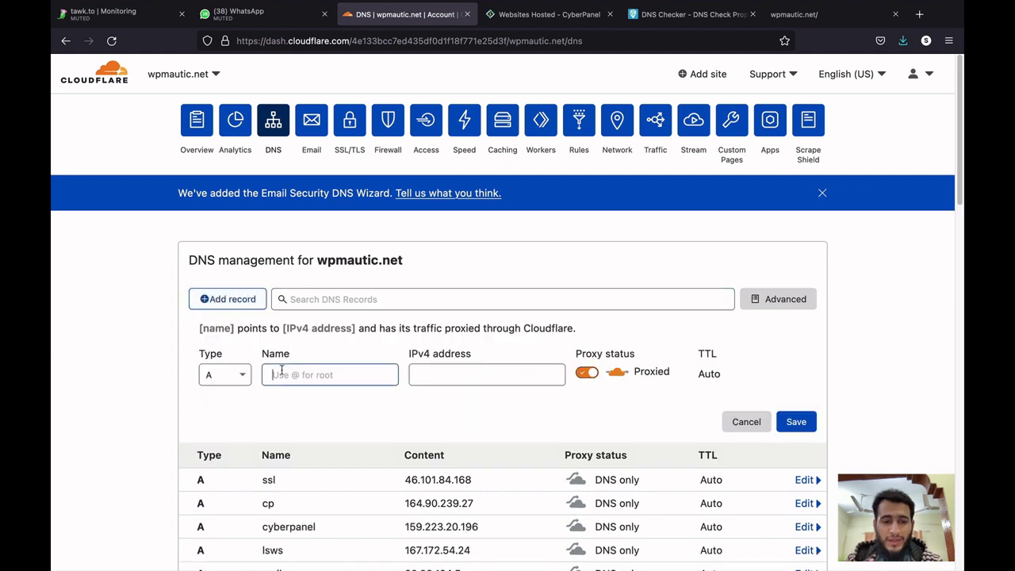
text(www.ssl)
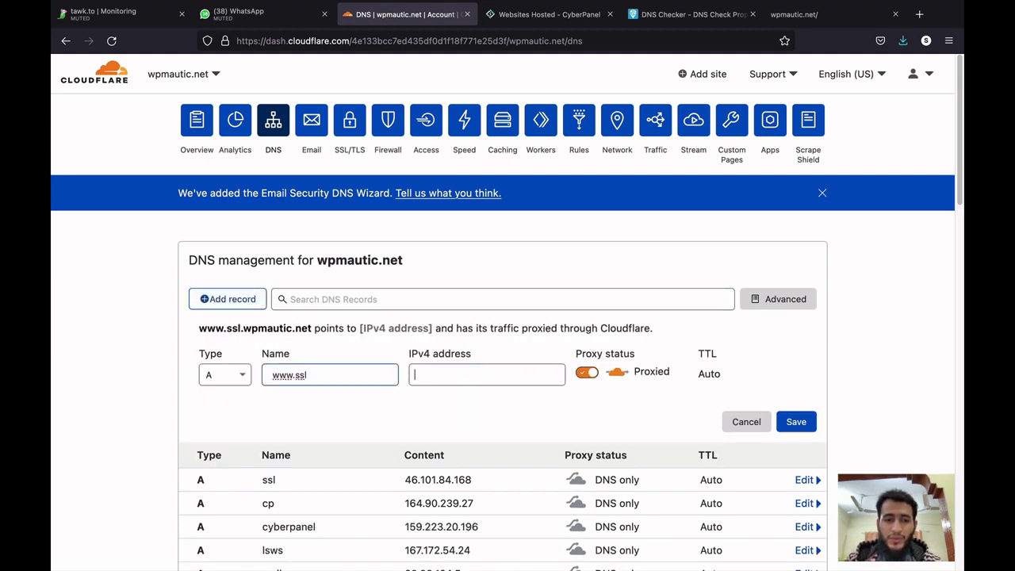
key(Tab)
key(super+v)
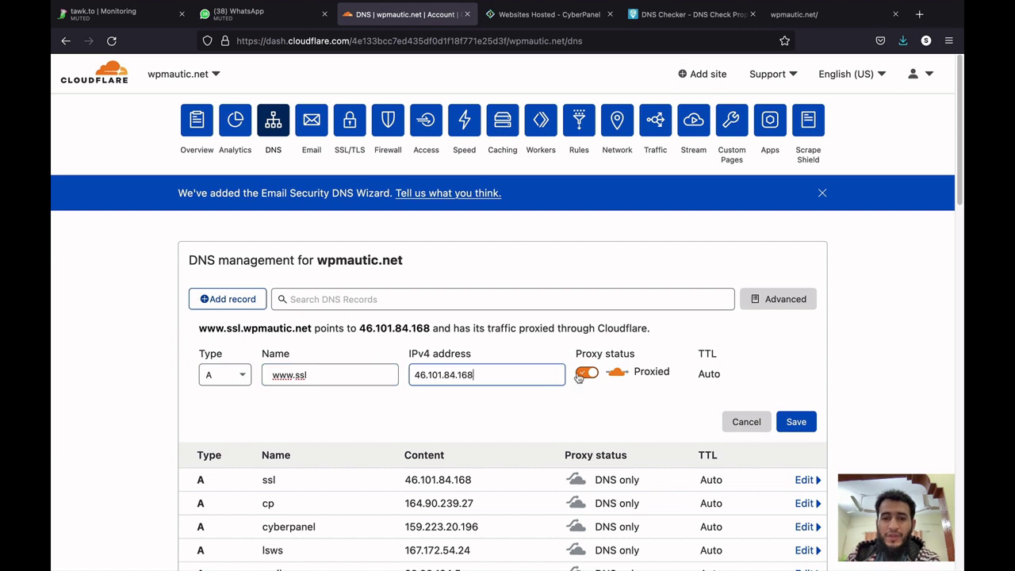
click(587, 372)
click(796, 421)
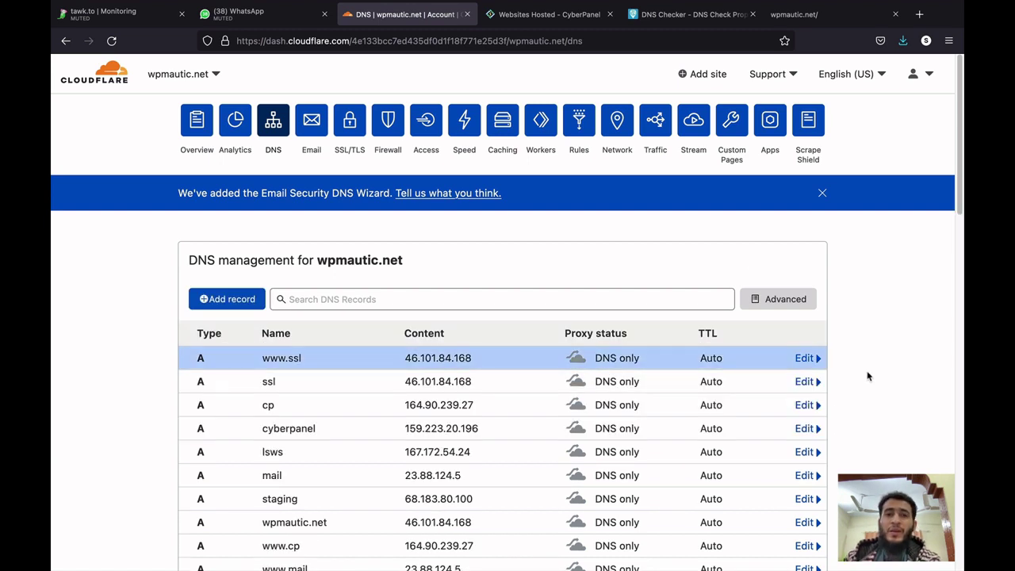
click(555, 16)
scroll(292, 289, down, 3)
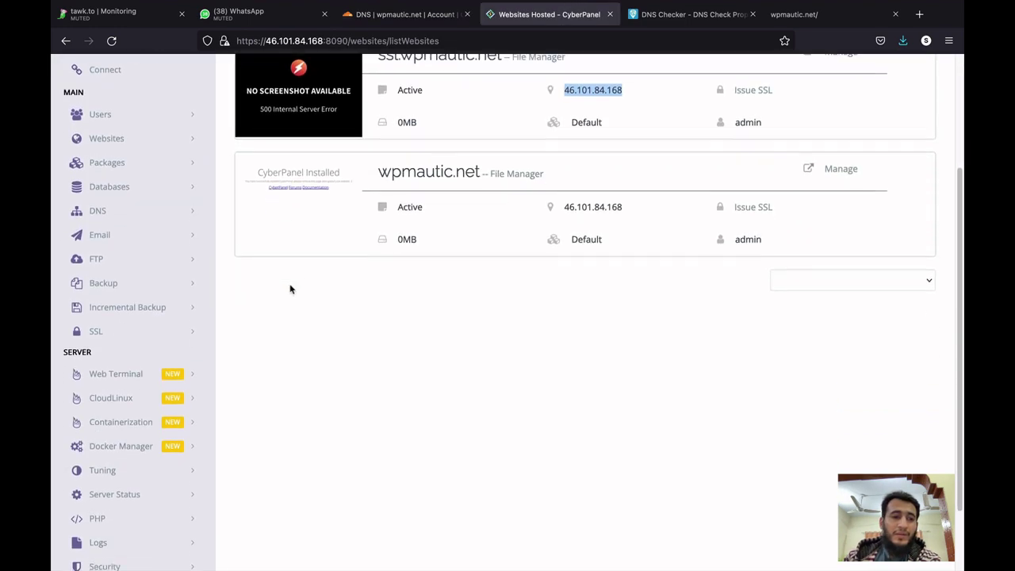
Issue an SSL certificate for ssl.wpmautic.net from CyberPanel's Manage SSL page.
click(132, 324)
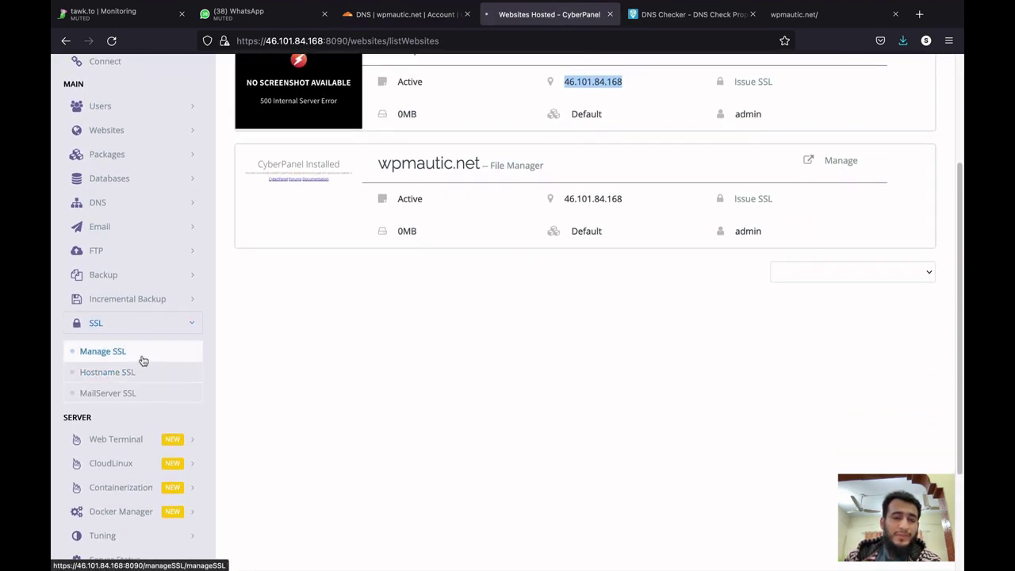
click(141, 354)
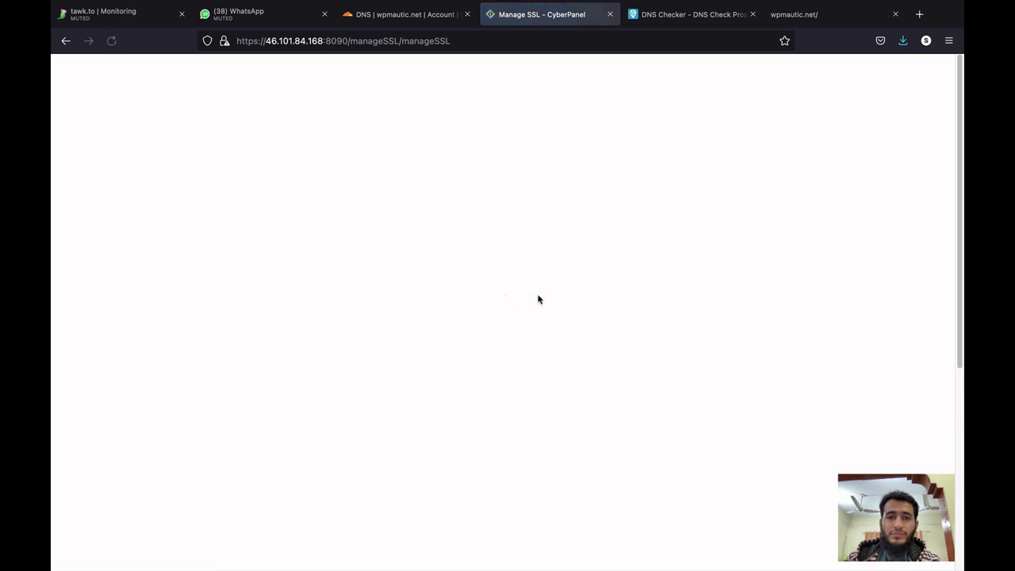
click(568, 236)
click(568, 244)
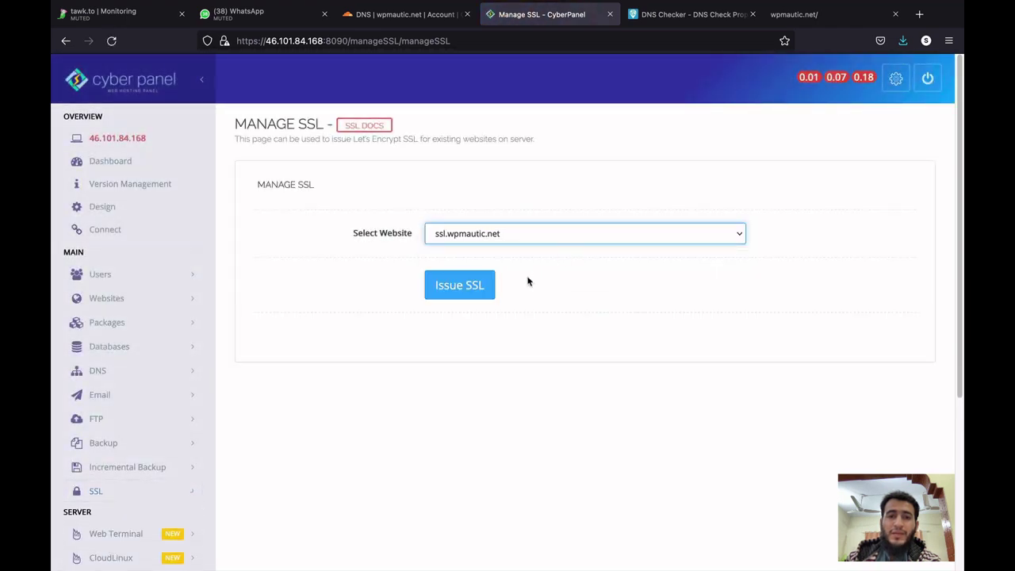
click(476, 288)
key(ctrl+Down)
click(417, 539)
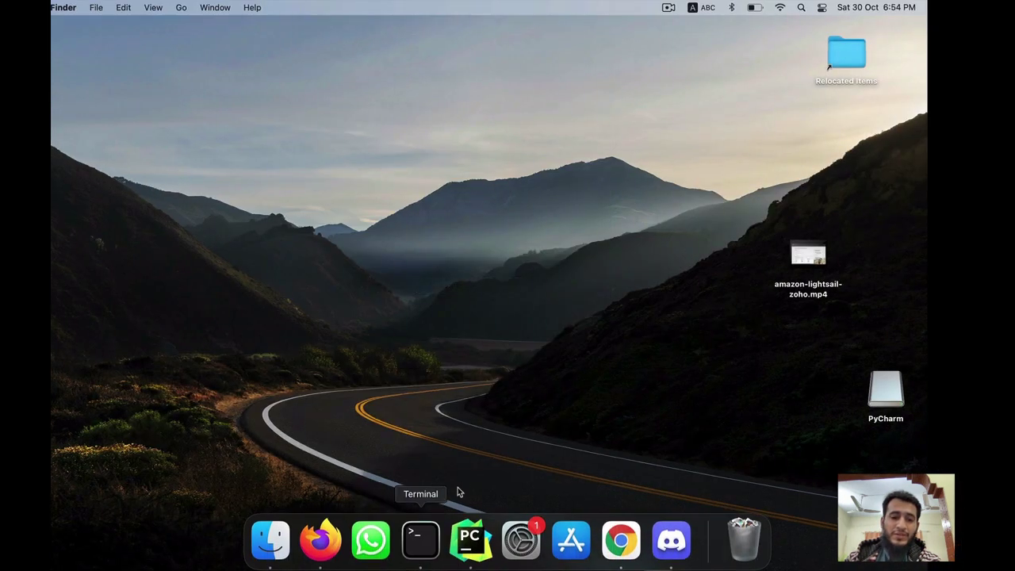
key(super+v)
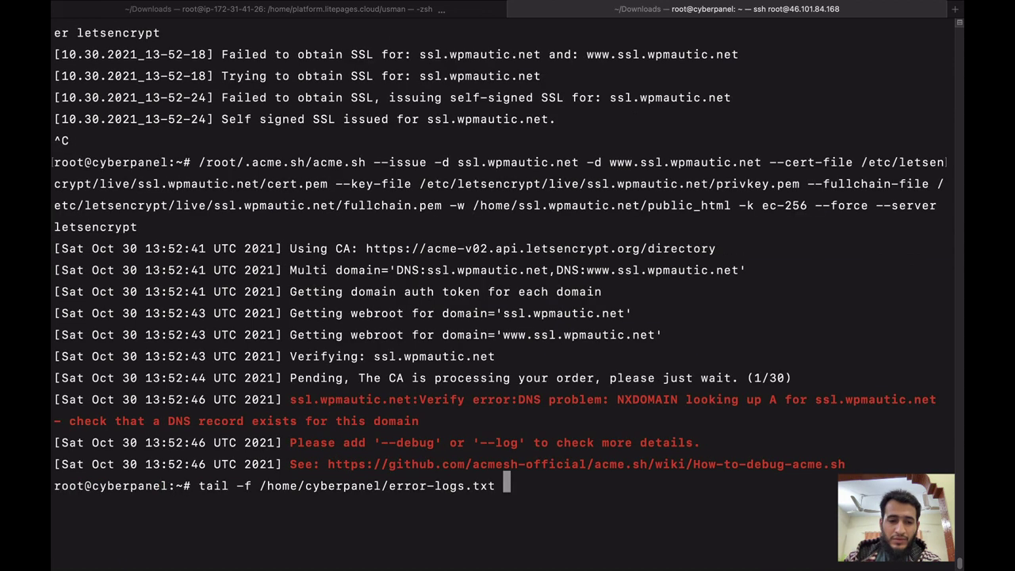
key(Return)
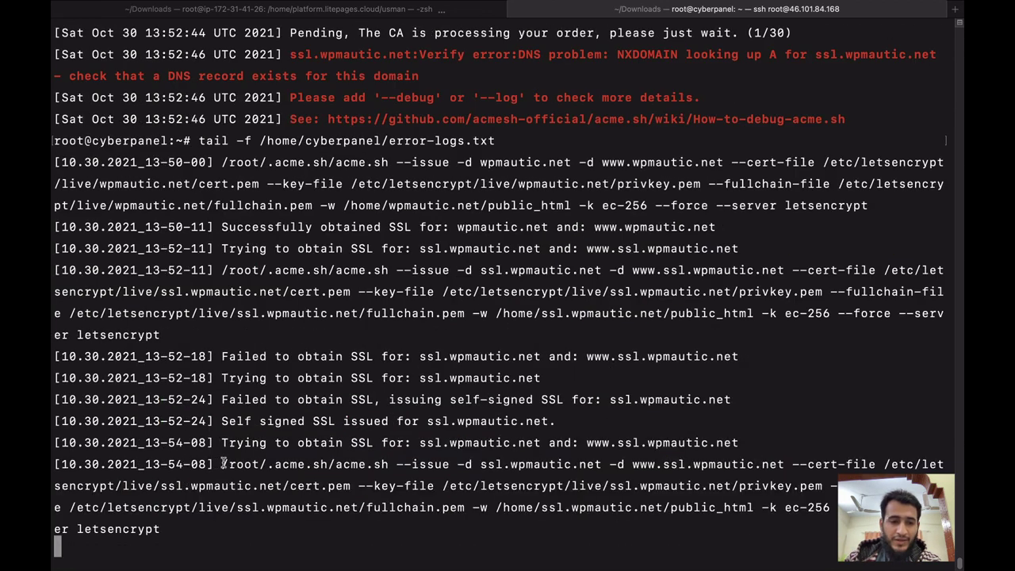
drag(223, 464, 218, 521)
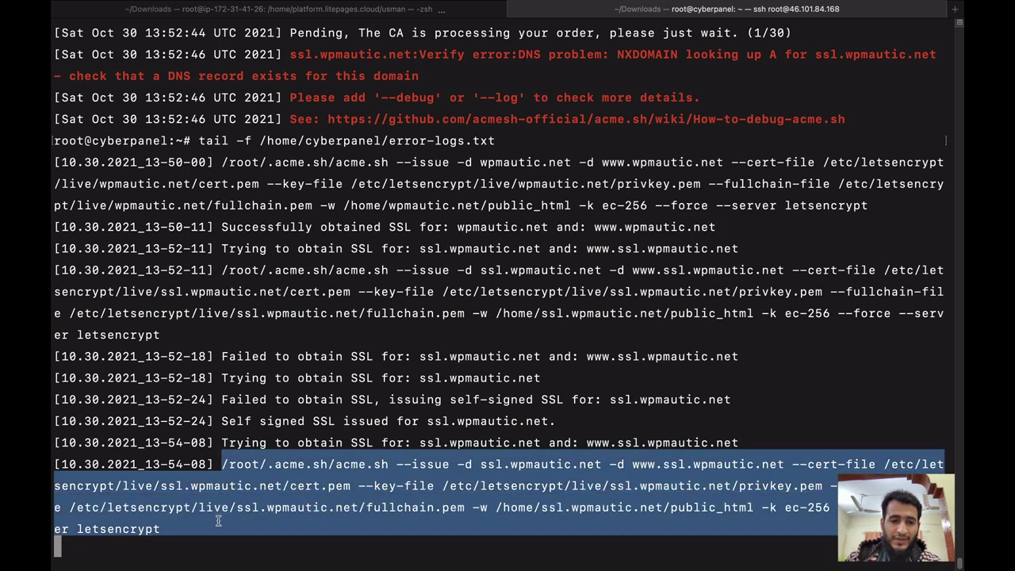
click(275, 460)
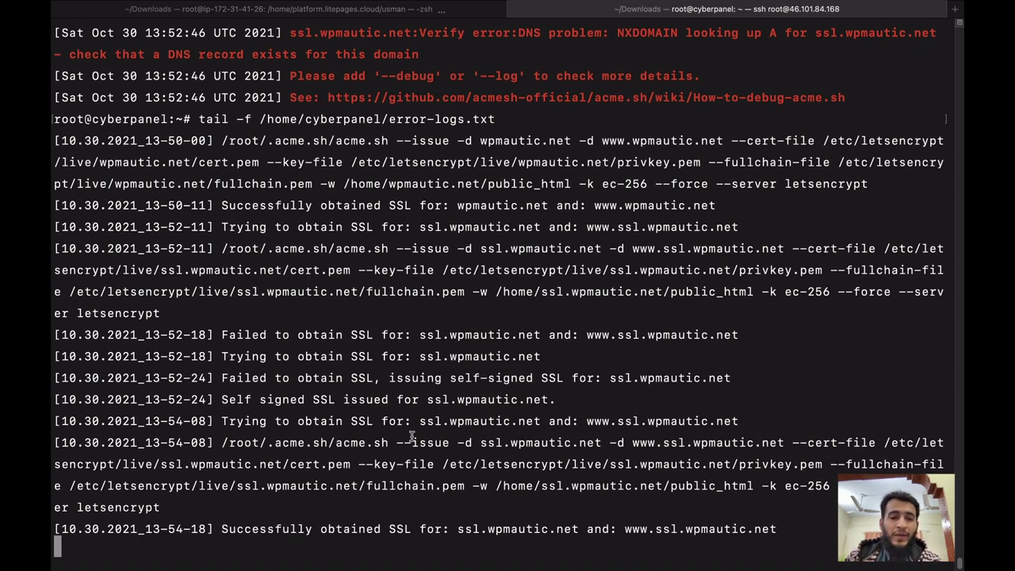
key(ctrl+Up)
key(Escape)
click(318, 540)
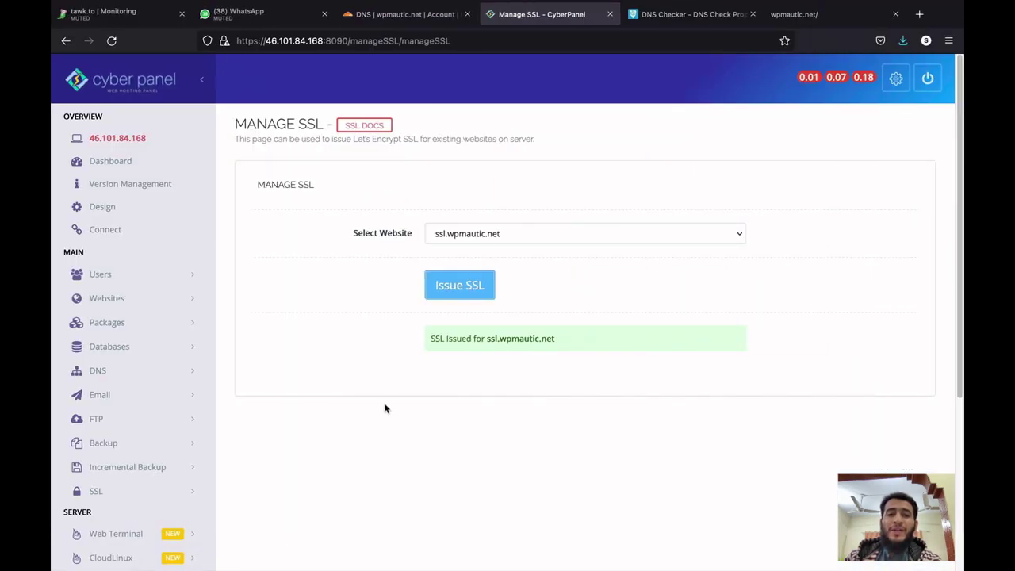
Rerun the A-record lookup showing ssl.wpmautic.net at 46.101.84.168, then open List Websites.
click(670, 22)
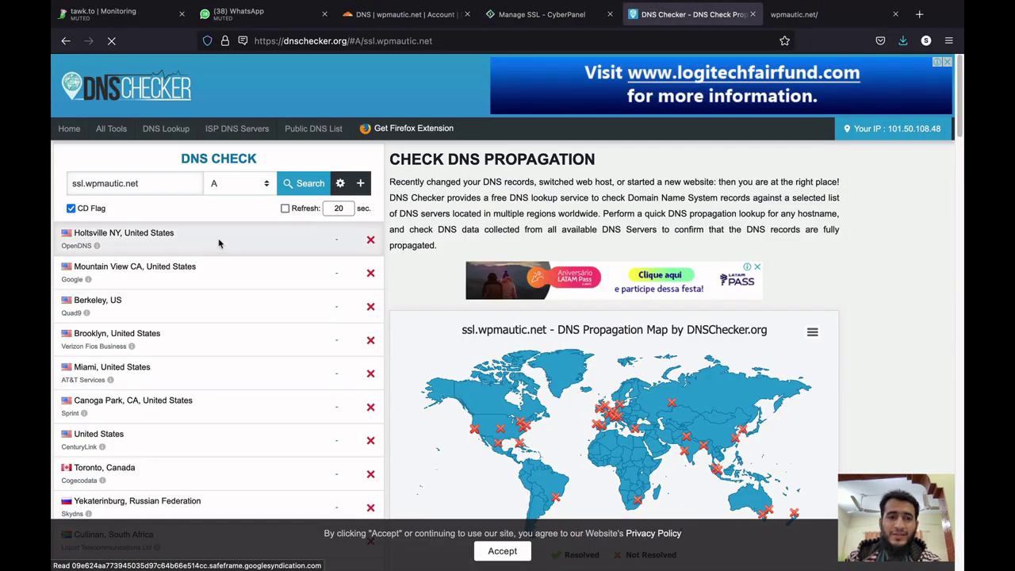
click(533, 22)
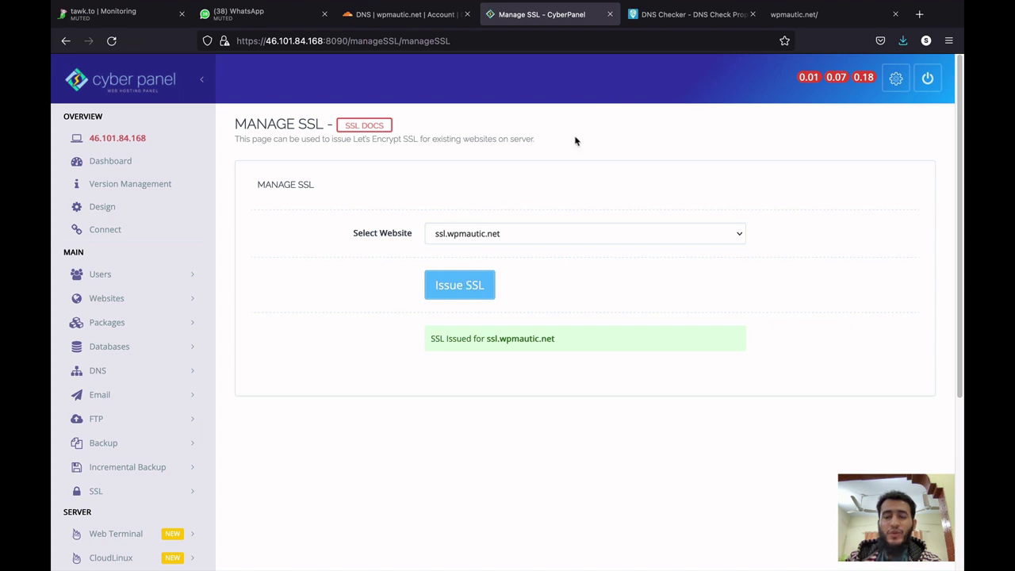
click(672, 16)
click(310, 191)
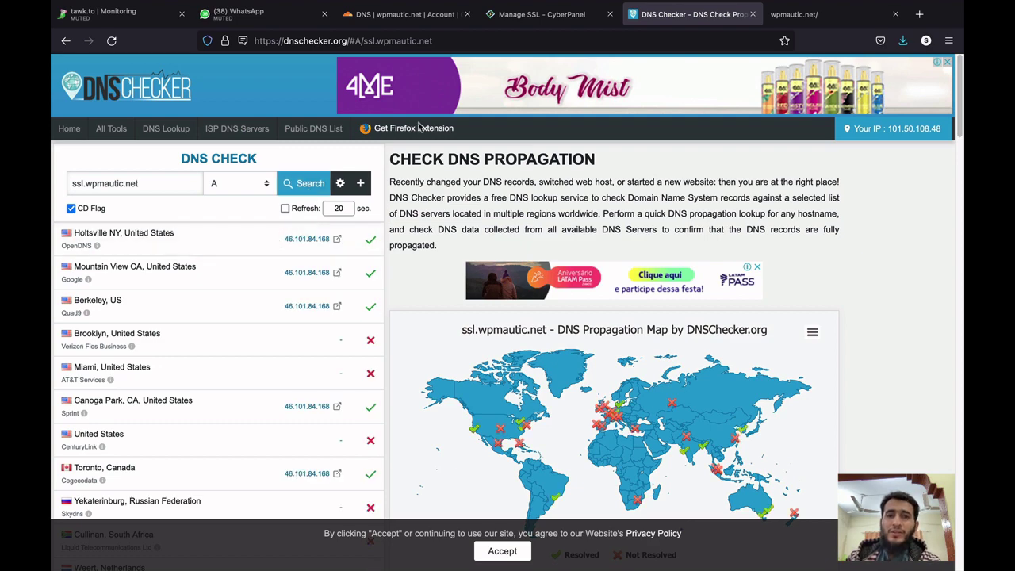
click(542, 22)
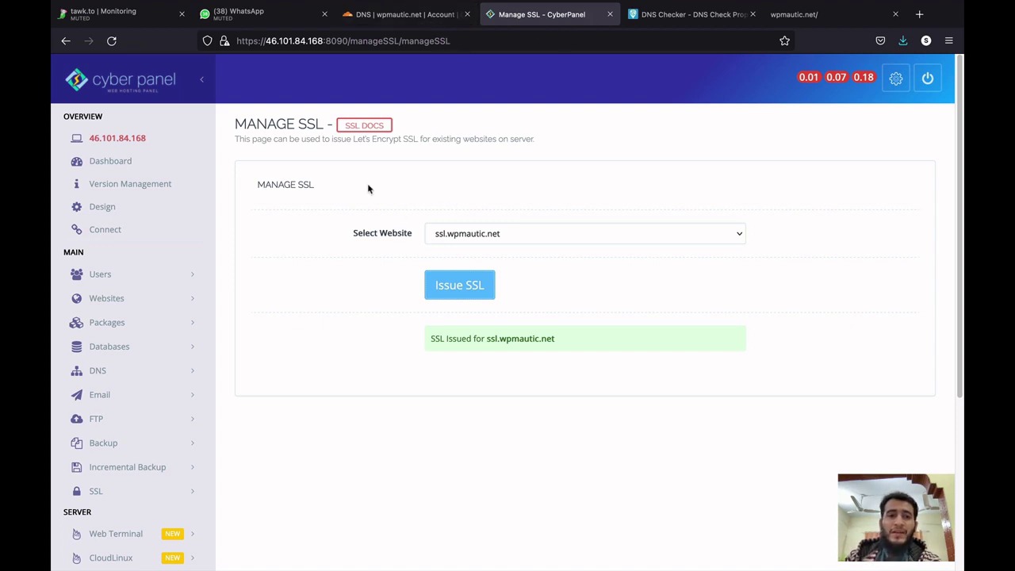
click(184, 299)
click(154, 353)
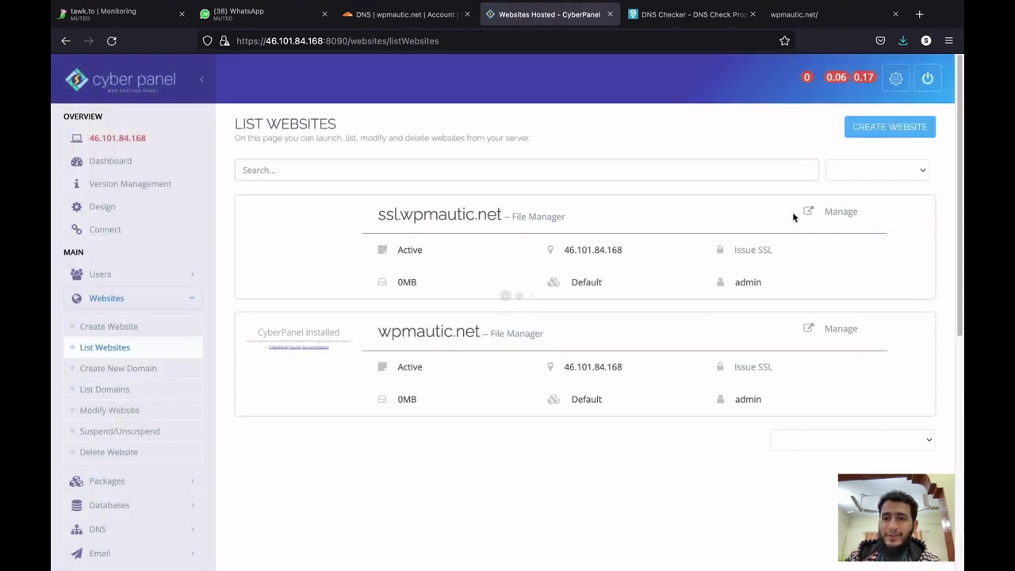
Confirm wpmautic.net's Let's Encrypt certificate expires in 89 days and Cloudflare SSL/TLS shows Full.
click(834, 328)
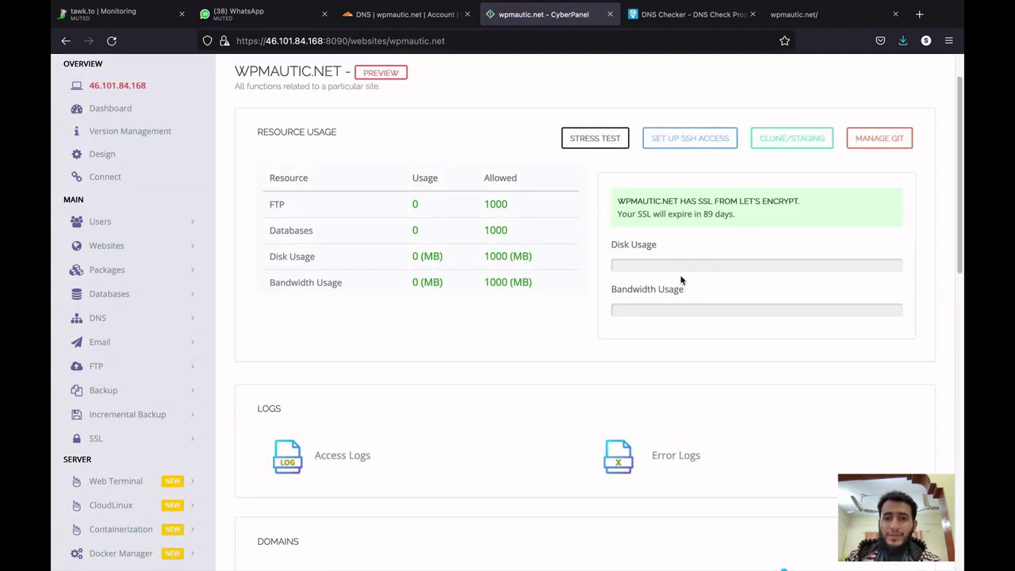
triple_click(635, 214)
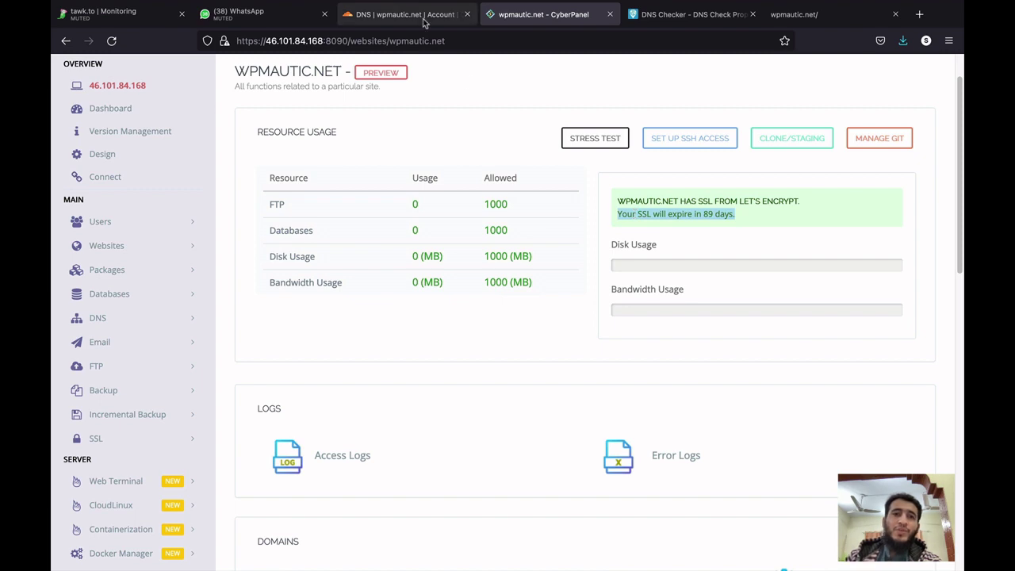
click(385, 14)
click(347, 158)
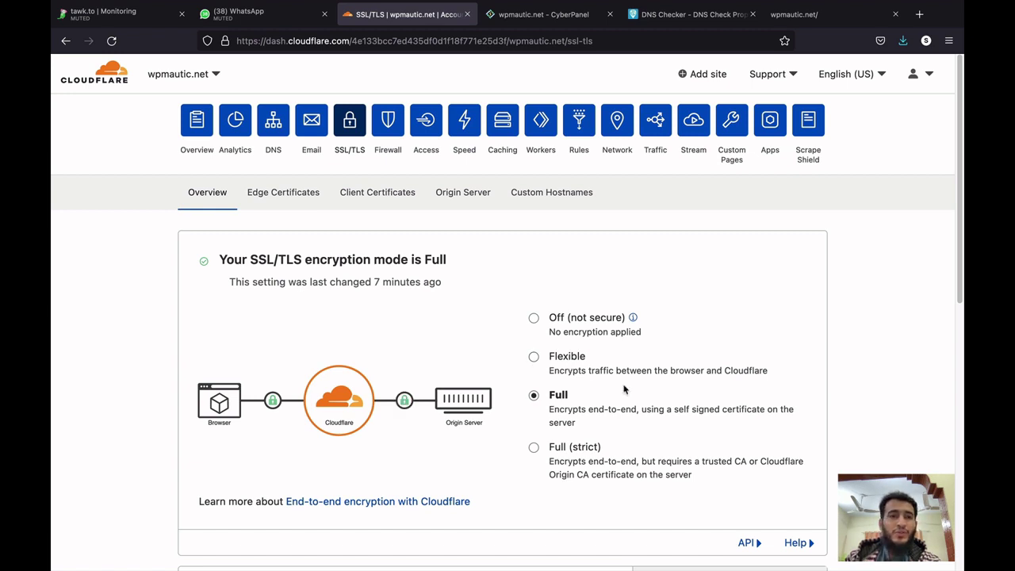
scroll(624, 389, down, 2)
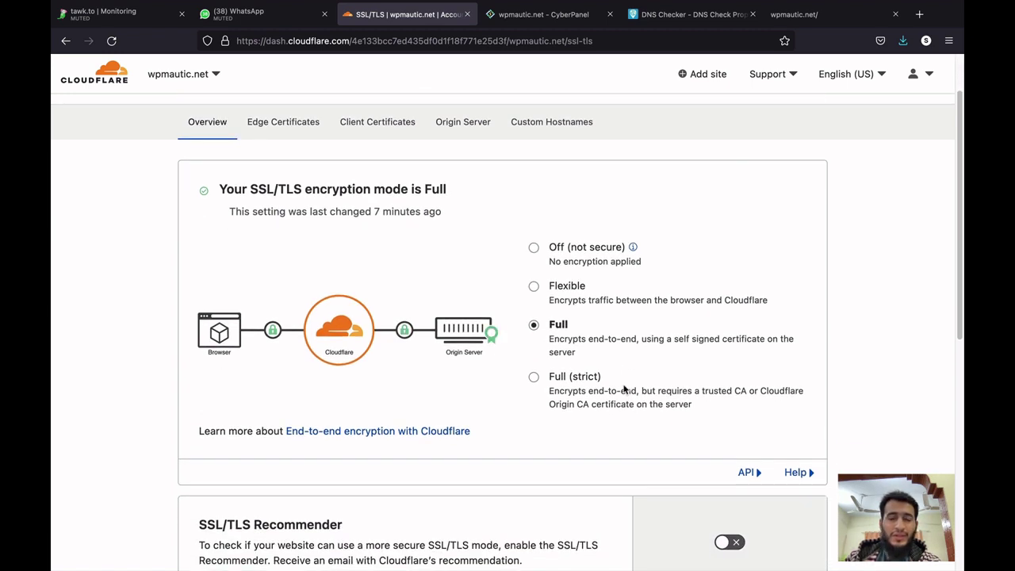
key(ctrl+Up)
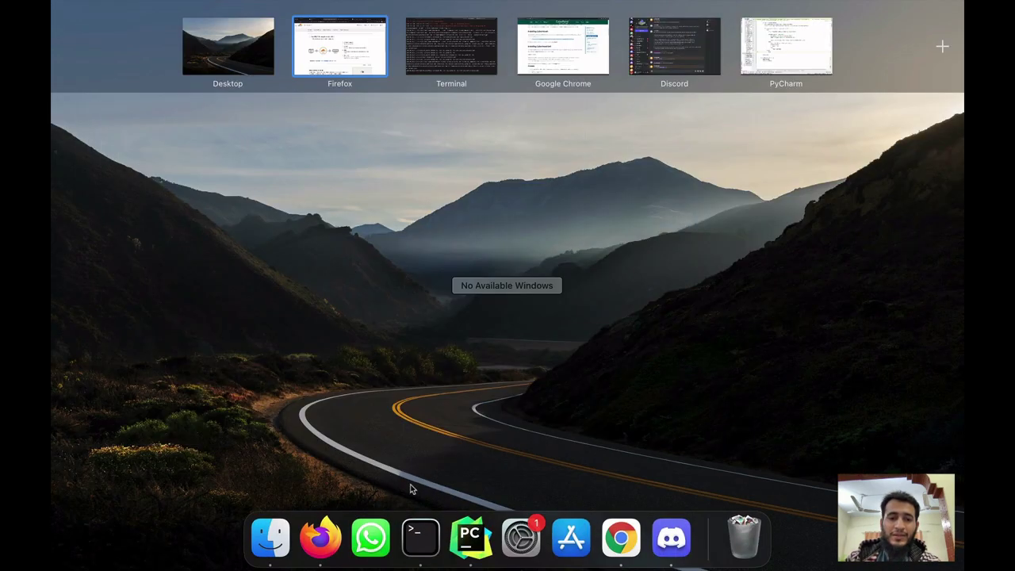
click(420, 548)
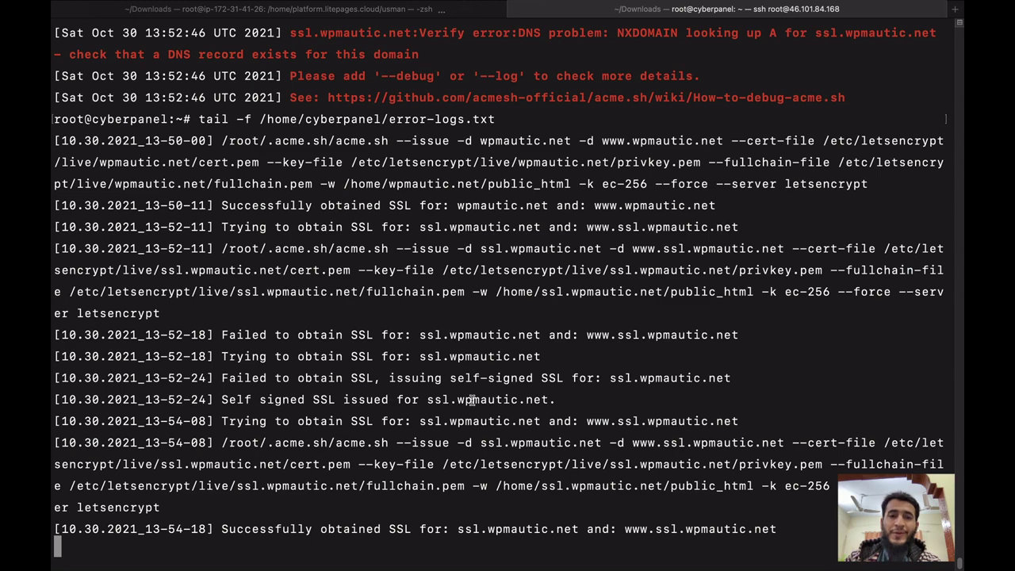
key(ctrl+Up)
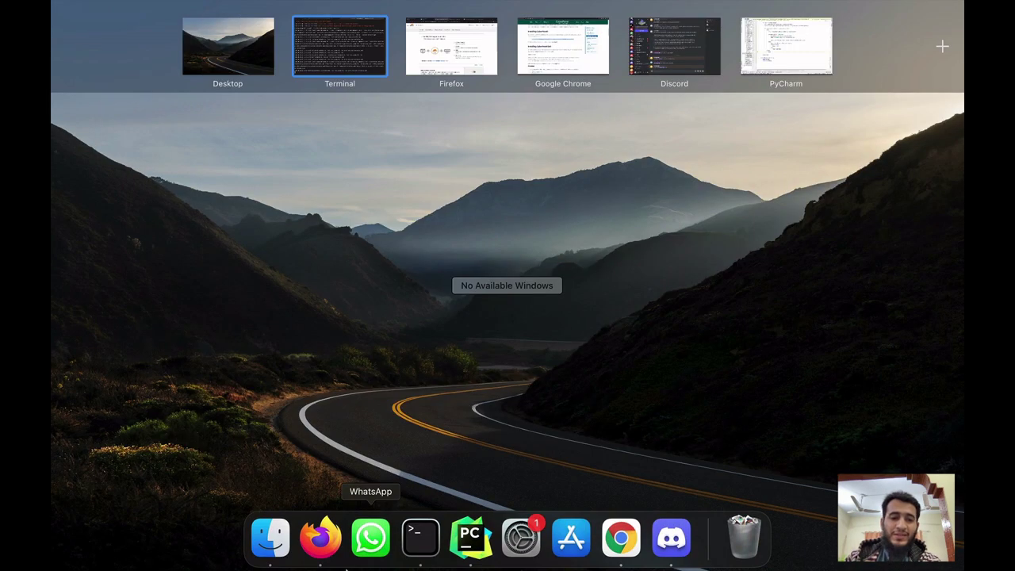
click(319, 540)
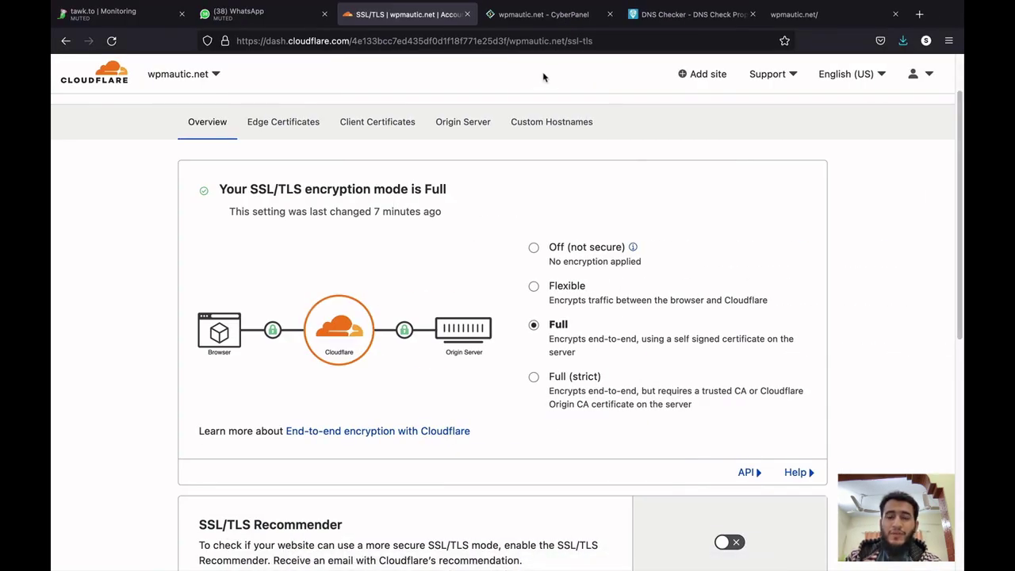